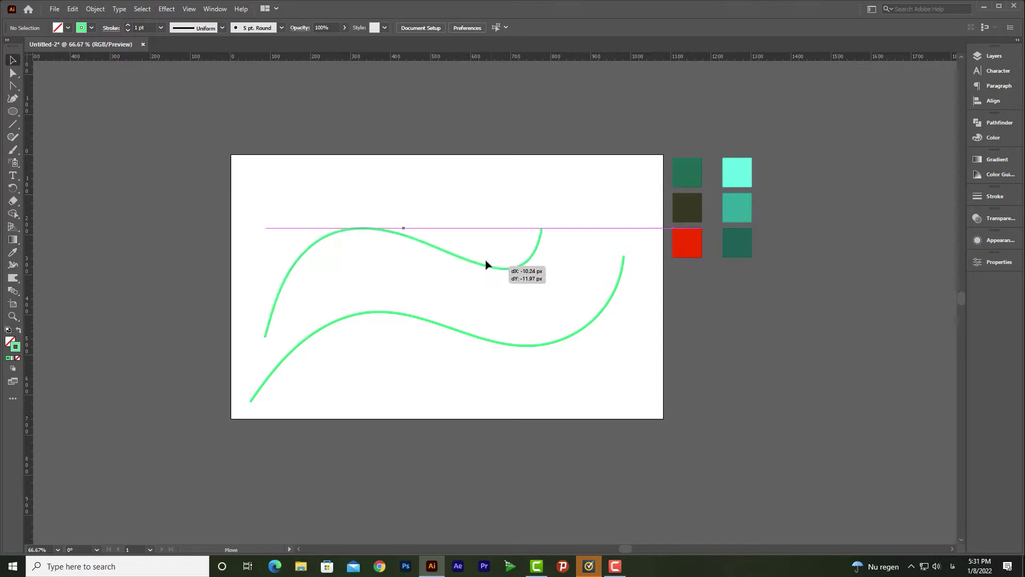
- Reshape the upper green curve by pulling new direction handles out of two anchor points in its middle section
{"action": "left_click", "coordinate": [13, 86]}
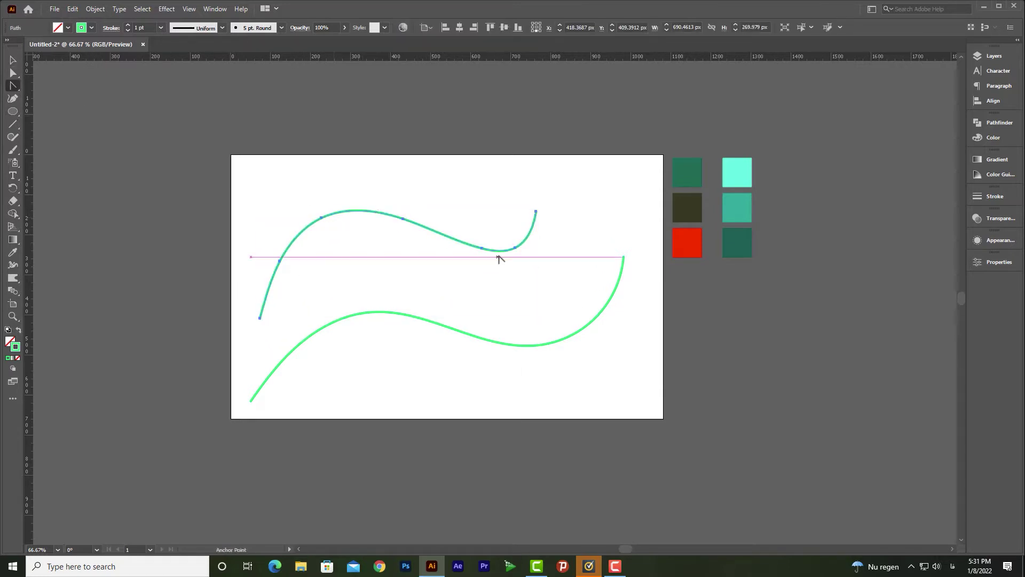
{"action": "left_click_drag", "start_coordinate": [481, 248], "coordinate": [481, 222]}
{"action": "left_click_drag", "start_coordinate": [404, 219], "coordinate": [353, 243]}
{"action": "left_click", "coordinate": [632, 275]}
- Delete both green curves from the artboard
{"action": "key", "text": "v"}
{"action": "left_click", "coordinate": [297, 235]}
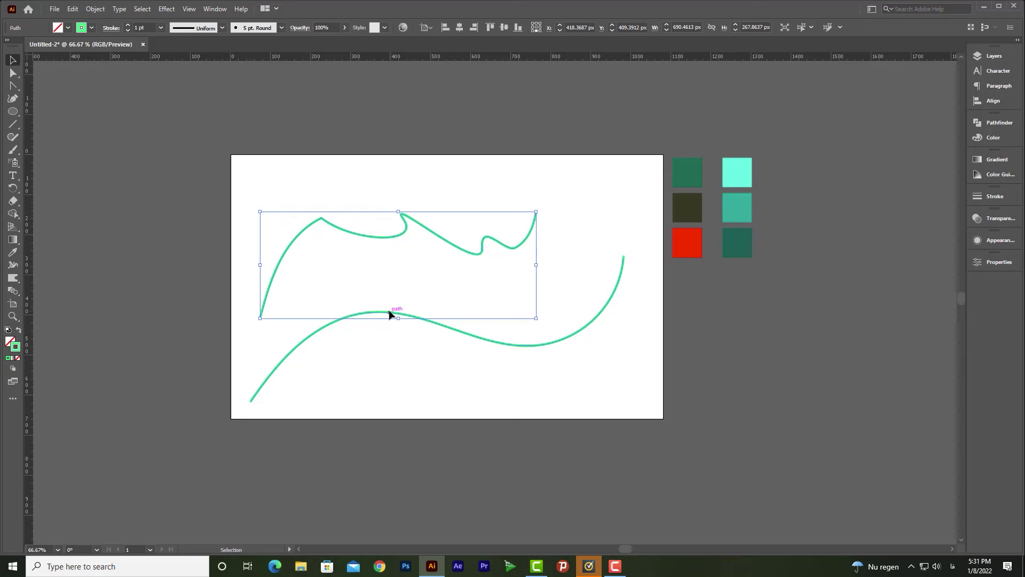
{"action": "left_click_drag", "start_coordinate": [290, 189], "coordinate": [445, 361]}
{"action": "key", "text": "Delete"}
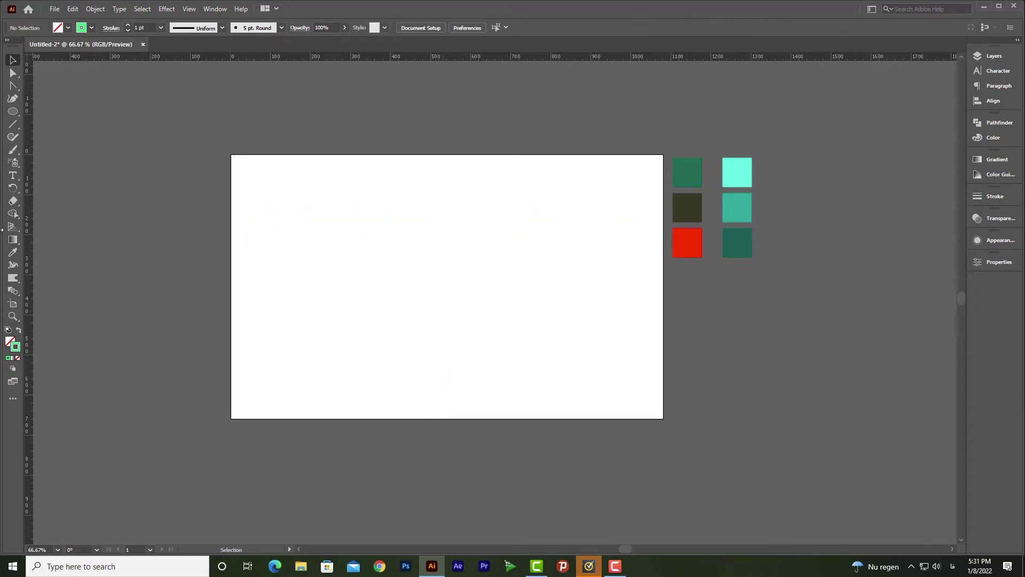
- Adjust the Paintbrush tool's fidelity and paint a two-peaked stroke with a flatter wavy stroke below it
{"action": "double_click", "coordinate": [13, 150]}
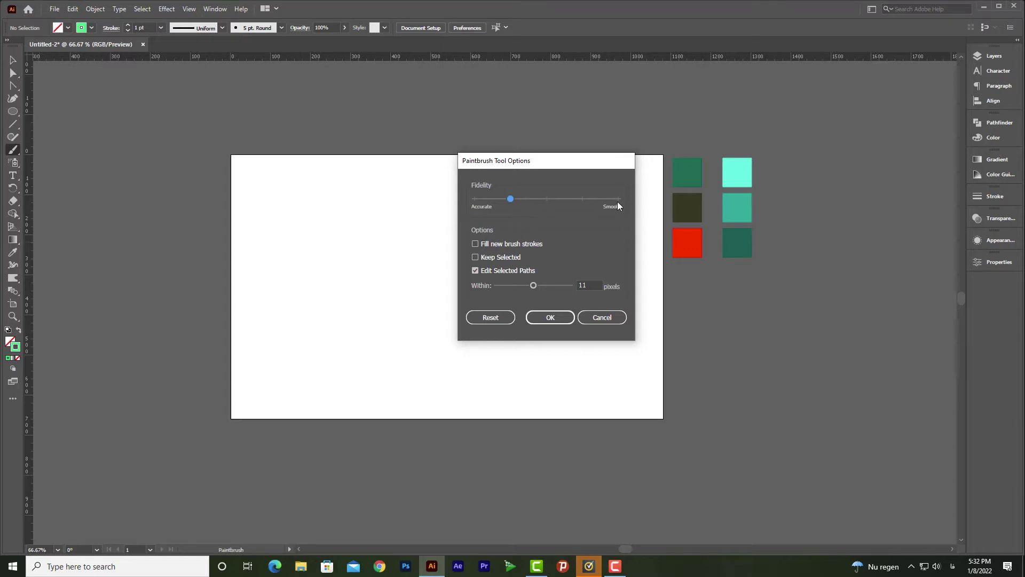
{"action": "left_click_drag", "start_coordinate": [510, 198], "coordinate": [618, 200]}
{"action": "left_click", "coordinate": [549, 319]}
{"action": "mouse_move", "coordinate": [286, 335]}
{"action": "left_mouse_down"}
{"action": "mouse_move", "coordinate": [362, 200]}
{"action": "mouse_move", "coordinate": [503, 233]}
{"action": "left_mouse_up"}
{"action": "left_click_drag", "start_coordinate": [544, 276], "coordinate": [560, 288]}
{"action": "left_click_drag", "start_coordinate": [320, 359], "coordinate": [601, 340]}
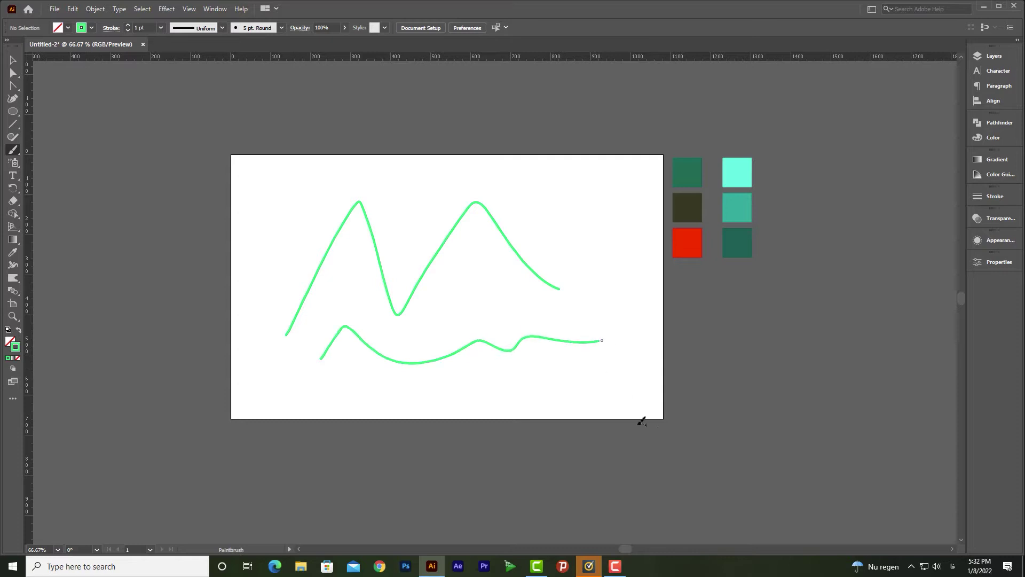
- Set the stroke weight of both painted strokes to 4 pt
{"action": "left_click", "coordinate": [12, 60]}
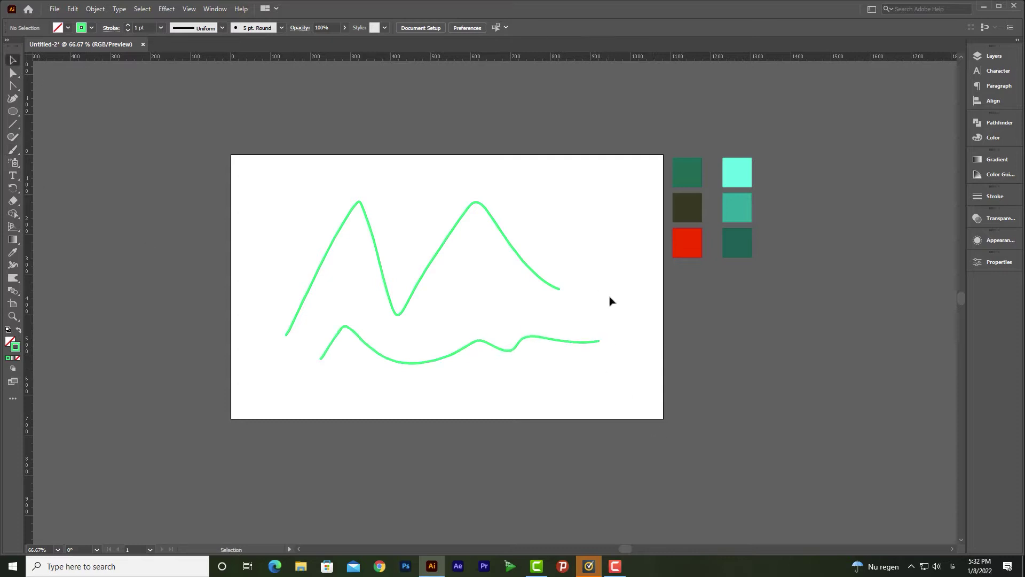
{"action": "left_click", "coordinate": [556, 288]}
{"action": "left_click", "coordinate": [568, 341], "text": "shift"}
{"action": "left_click", "coordinate": [127, 25]}
{"action": "left_click", "coordinate": [127, 25]}
{"action": "left_click", "coordinate": [127, 25]}
{"action": "left_click", "coordinate": [176, 120]}
- Examine the anchor points of both painted strokes, and move the flatter wavy stroke above the two-peaked one
{"action": "left_click", "coordinate": [348, 209]}
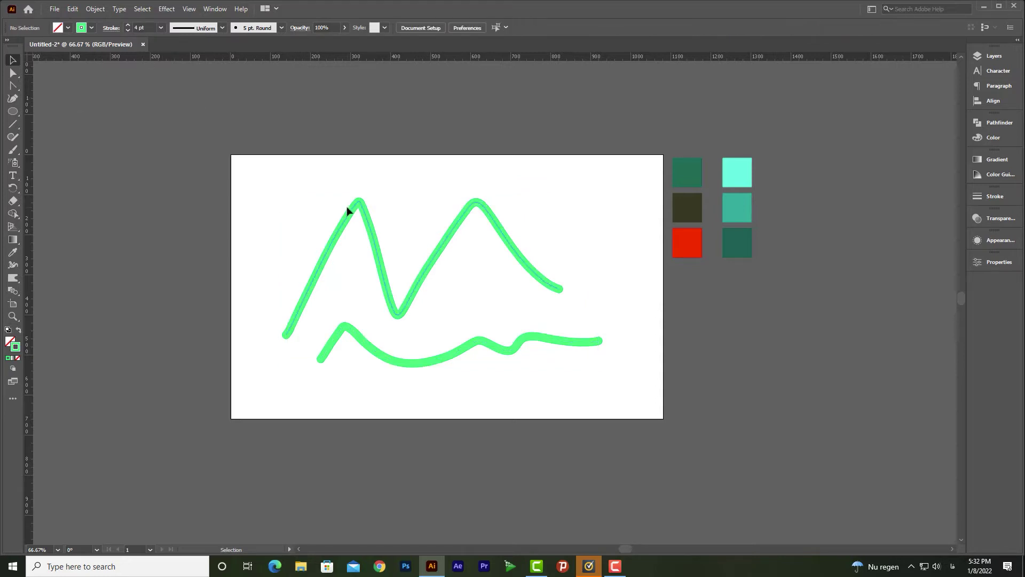
{"action": "left_click", "coordinate": [15, 86]}
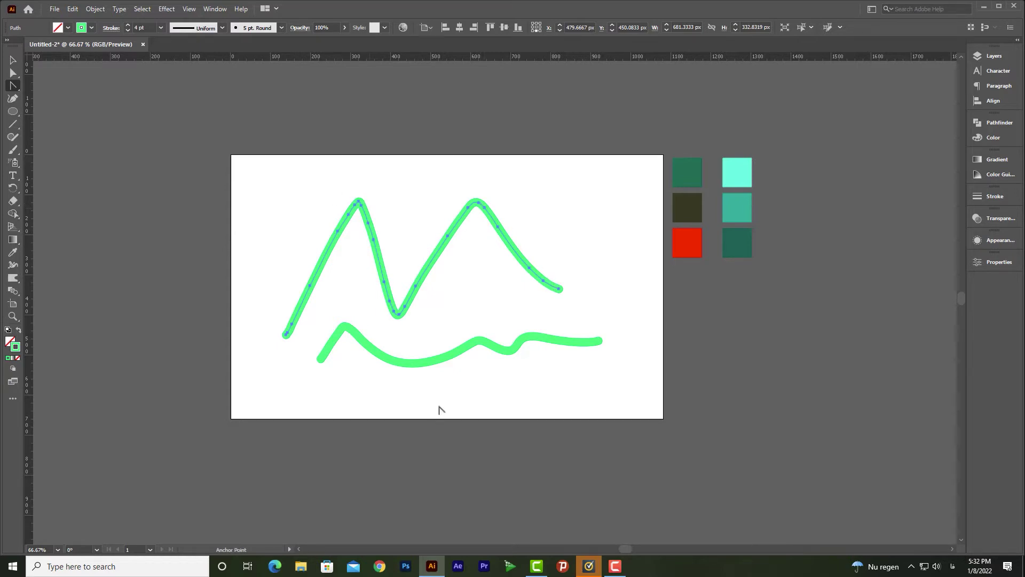
{"action": "left_click", "coordinate": [433, 361]}
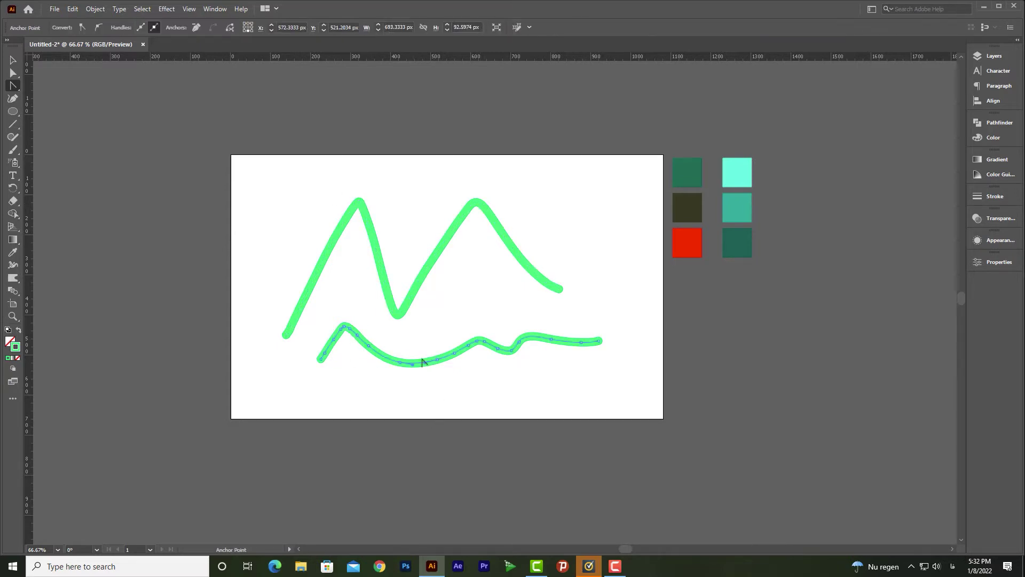
{"action": "key", "text": "v"}
{"action": "left_click_drag", "start_coordinate": [503, 347], "coordinate": [469, 179]}
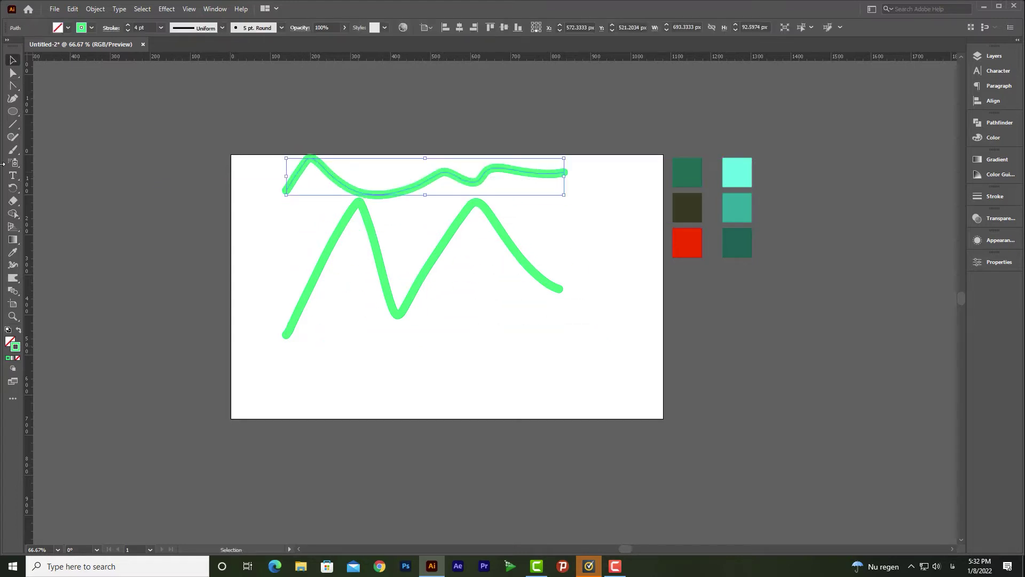
- Revisit the Paintbrush fidelity settings and paint two more wavy strokes across the lower part of the artboard
{"action": "double_click", "coordinate": [13, 149]}
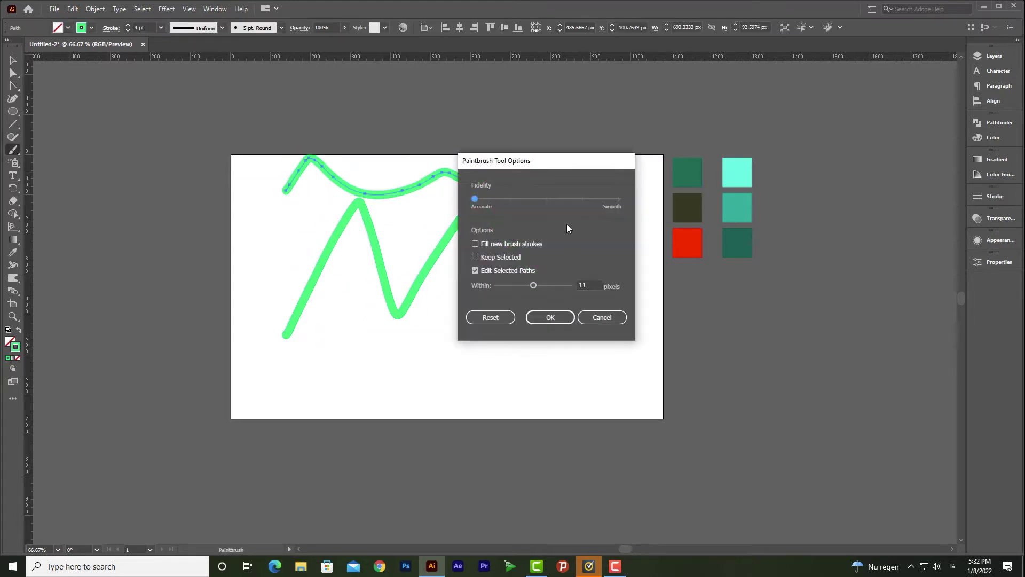
{"action": "left_click", "coordinate": [554, 322]}
{"action": "mouse_move", "coordinate": [289, 416]}
{"action": "left_mouse_down"}
{"action": "mouse_move", "coordinate": [450, 390]}
{"action": "mouse_move", "coordinate": [603, 342]}
{"action": "left_mouse_up"}
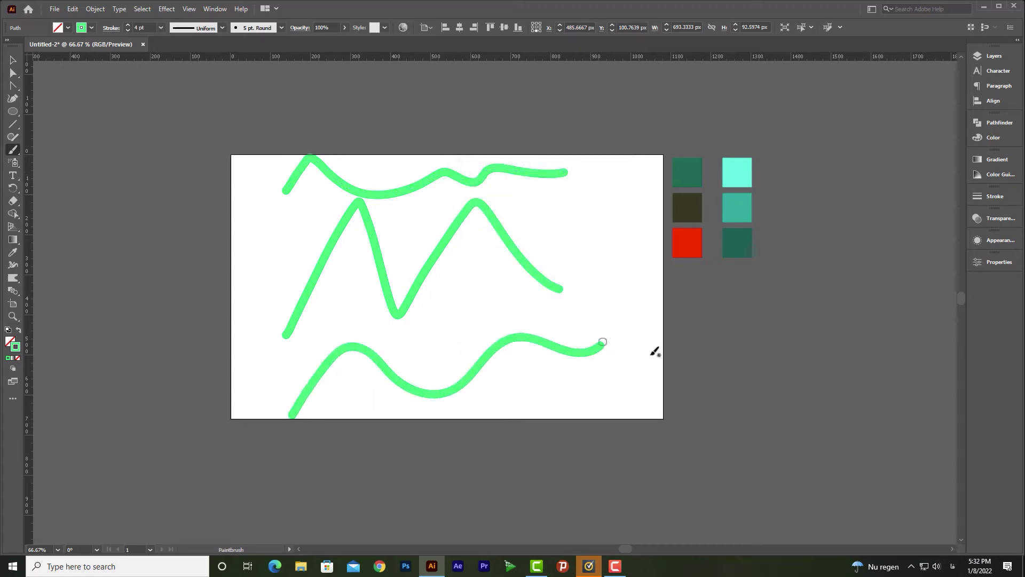
{"action": "mouse_move", "coordinate": [436, 365]}
{"action": "left_mouse_down"}
{"action": "mouse_move", "coordinate": [474, 292]}
{"action": "mouse_move", "coordinate": [626, 300]}
{"action": "left_mouse_up"}
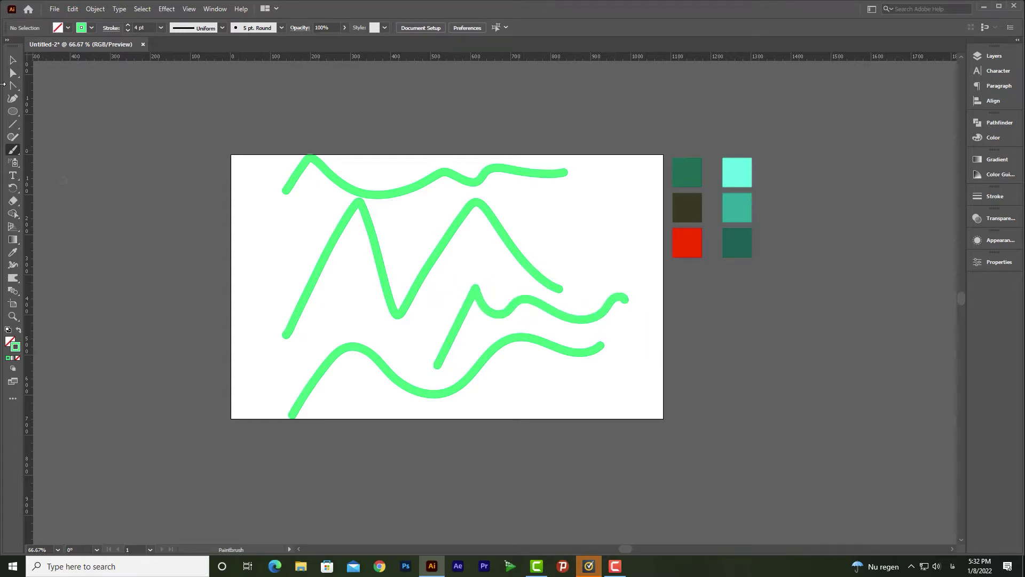
- Examine the anchor points of the newly painted strokes and compare them with those of the two-peaked stroke
{"action": "left_click", "coordinate": [13, 86]}
{"action": "left_click", "coordinate": [502, 314]}
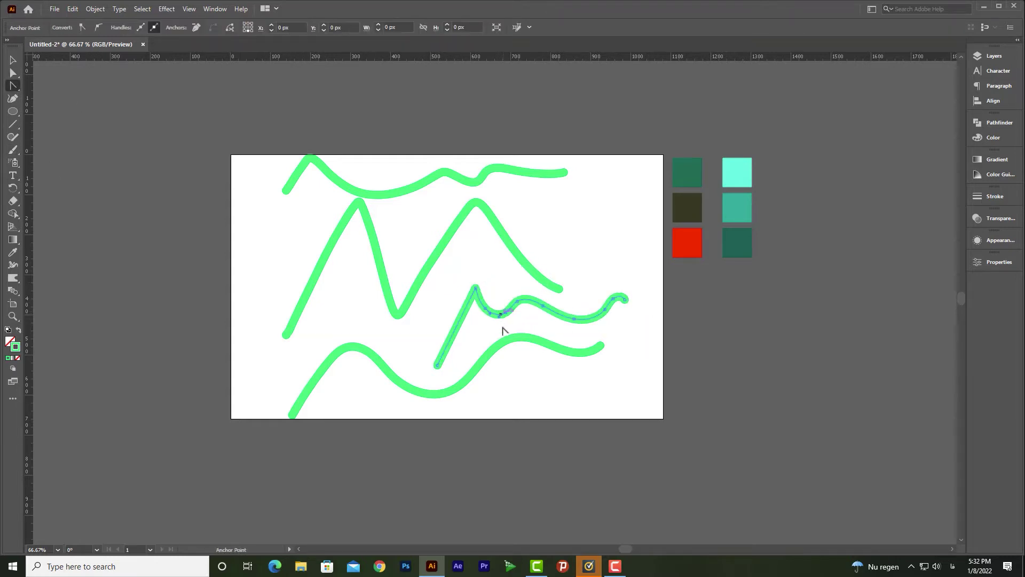
{"action": "left_click", "coordinate": [469, 209]}
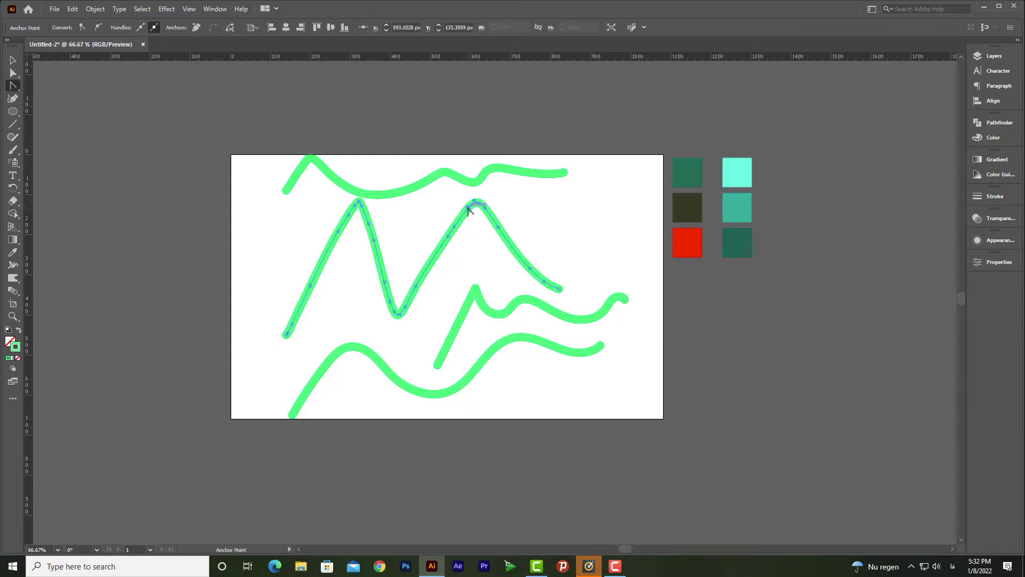
{"action": "left_click", "coordinate": [515, 337]}
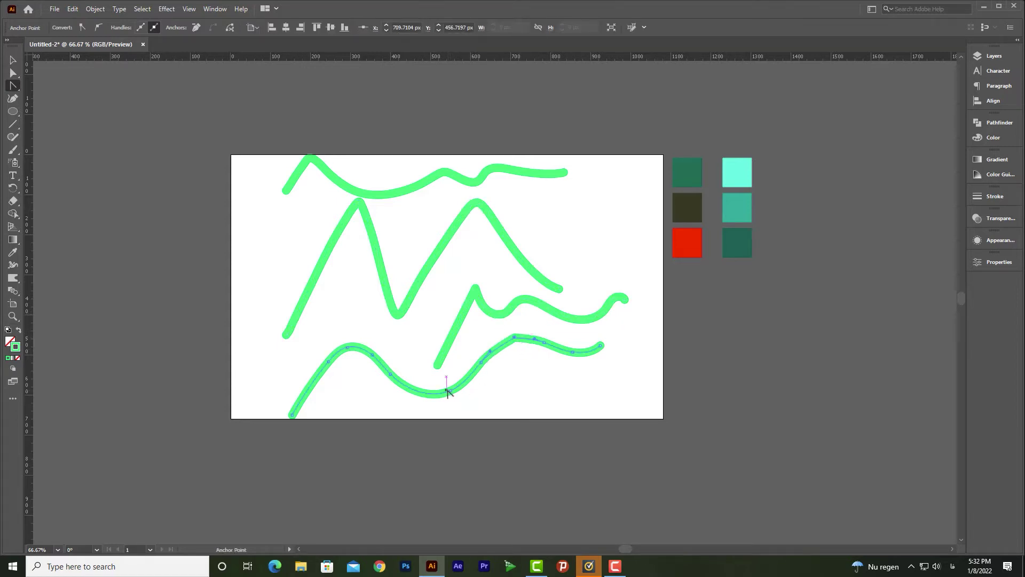
- Delete all four painted strokes from the artboard
{"action": "key", "text": "ctrl"}
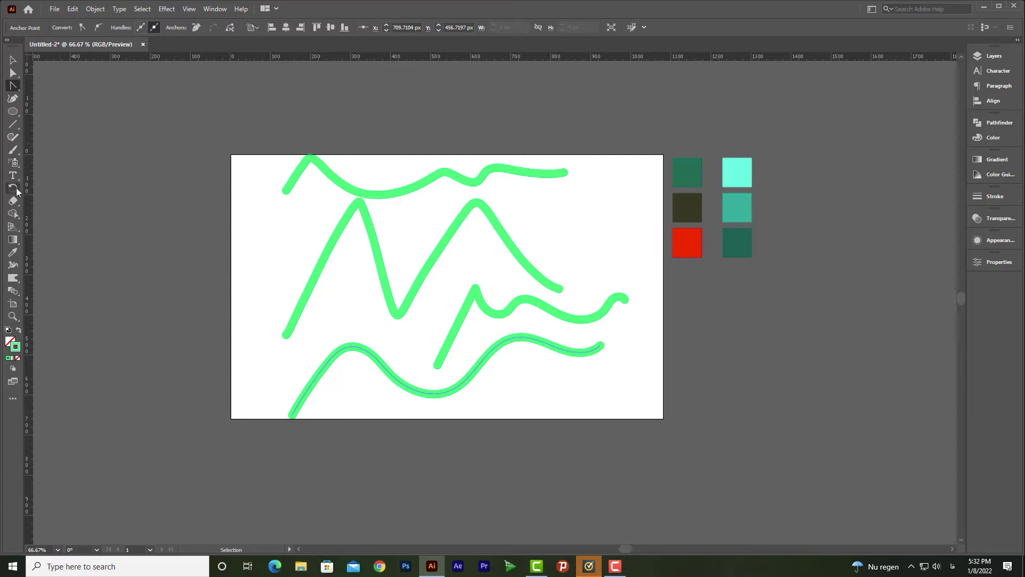
{"action": "key", "text": "v"}
{"action": "left_click_drag", "start_coordinate": [197, 122], "coordinate": [578, 421]}
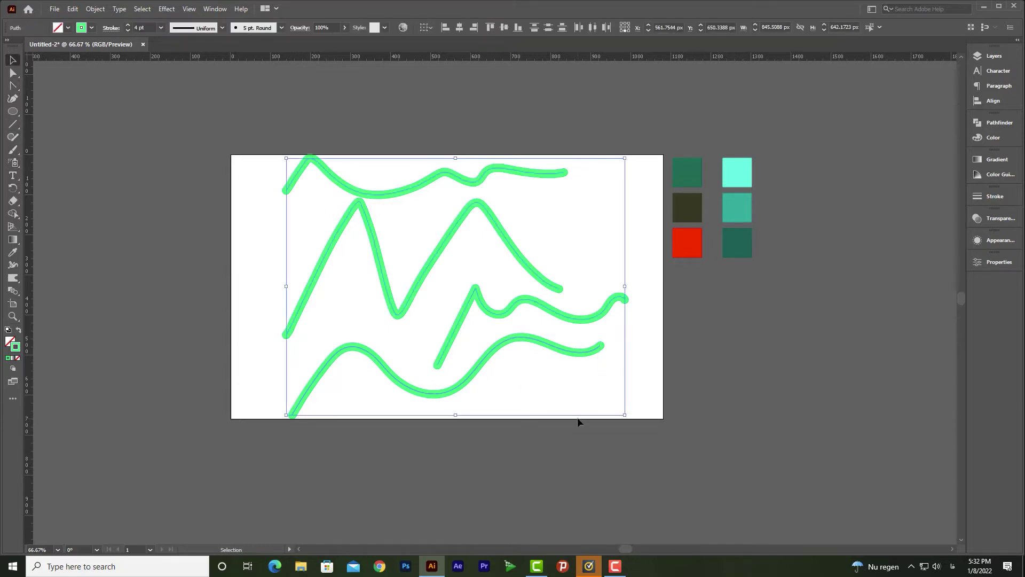
{"action": "key", "text": "Delete"}
{"action": "left_click", "coordinate": [13, 149]}
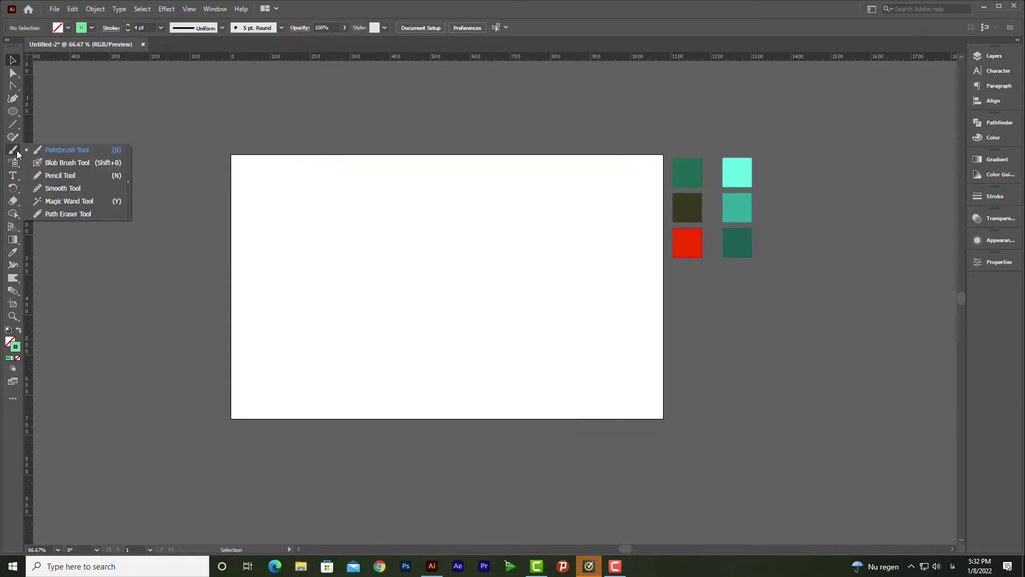
{"action": "left_click", "coordinate": [57, 149]}
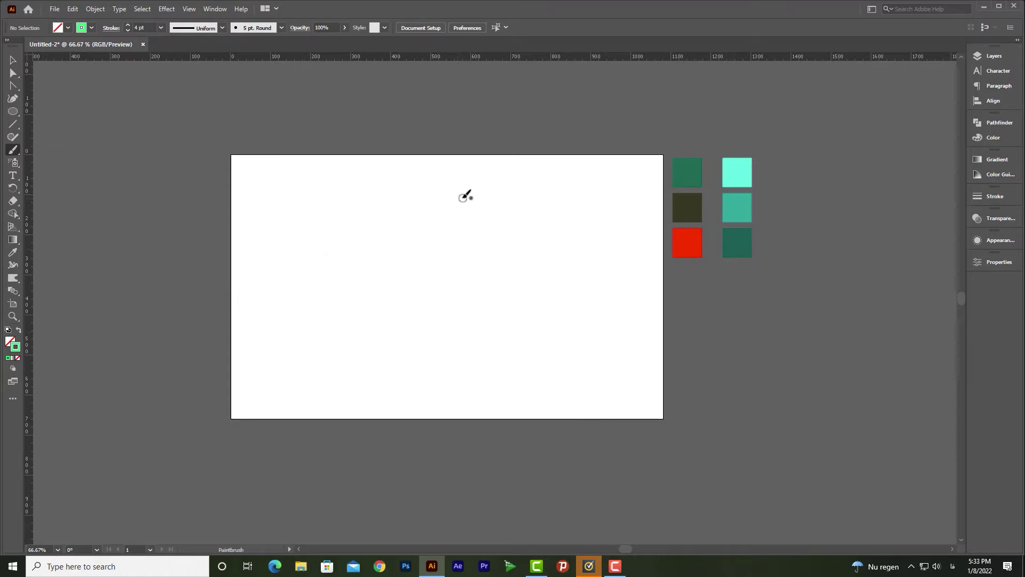
- Add a point text object with the letter "ا" near the artboard's centre and enlarge it to about 317 pt
{"action": "left_click", "coordinate": [13, 177]}
{"action": "left_click", "coordinate": [378, 279]}
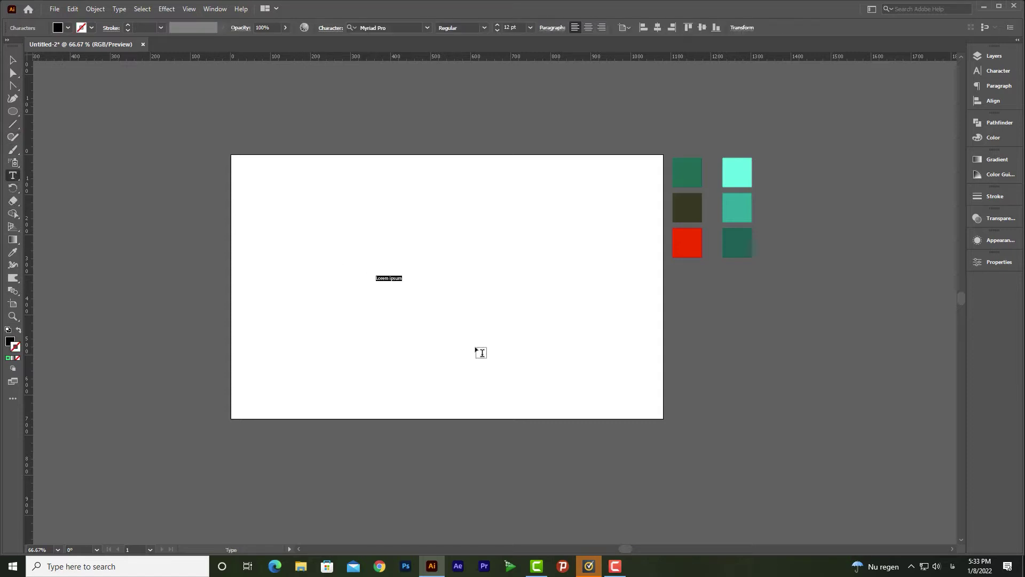
{"action": "type", "text": "ا"}
{"action": "left_click", "coordinate": [13, 60]}
{"action": "left_click_drag", "start_coordinate": [385, 281], "coordinate": [546, 393]}
- Replace the enlarged letter with the word "design", using the English keyboard layout
{"action": "key", "text": "t"}
{"action": "double_click", "coordinate": [418, 293]}
{"action": "key", "text": "alt+shift"}
{"action": "type", "text": "d"}
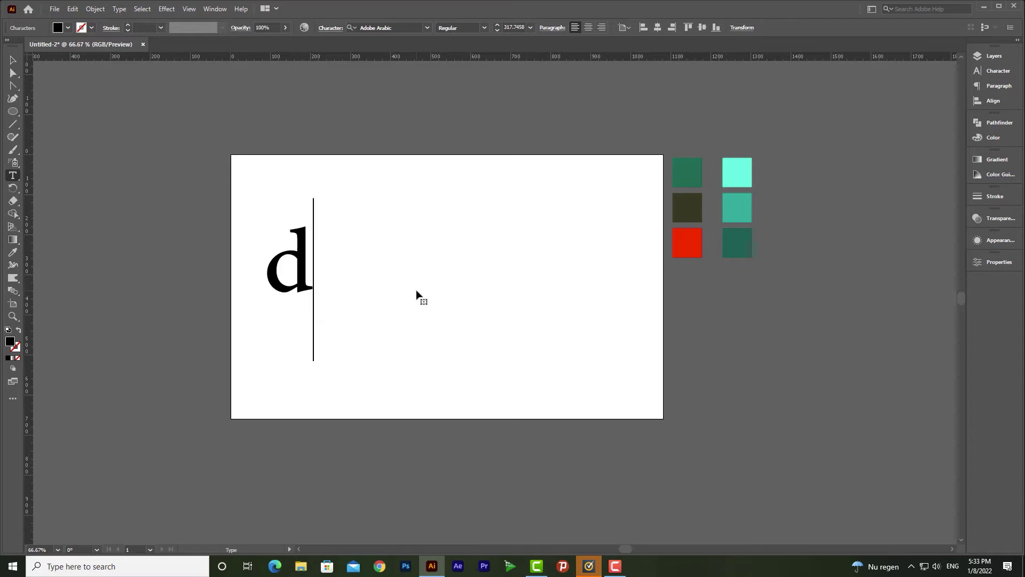
{"action": "type", "text": "esign"}
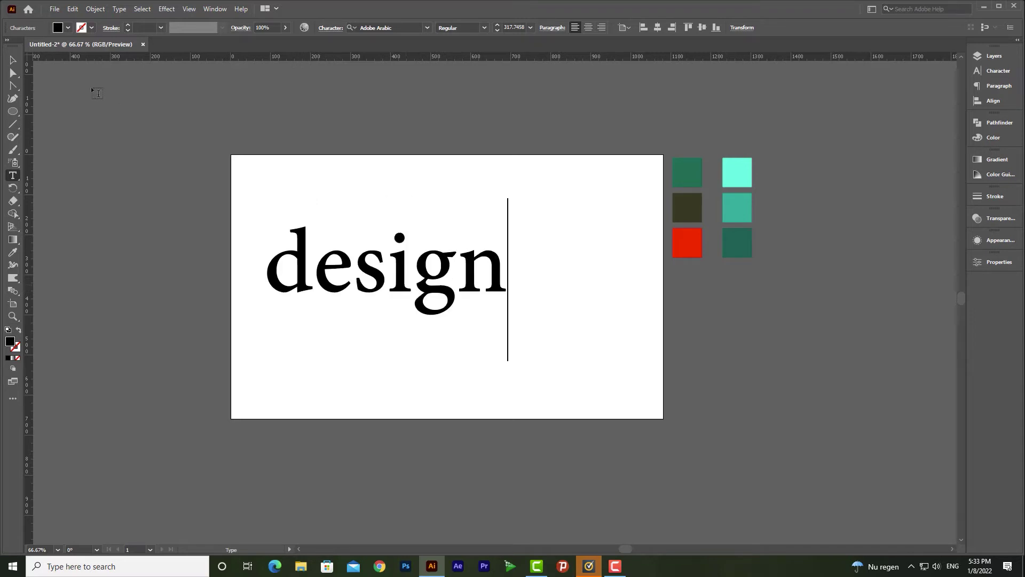
- Change the word to uppercase and scale it down to about 268 pt around the middle of the artboard
{"action": "key", "text": "Escape"}
{"action": "left_click", "coordinate": [119, 9]}
{"action": "mouse_move", "coordinate": [224, 175]}
{"action": "left_click", "coordinate": [307, 173]}
{"action": "left_click_drag", "start_coordinate": [413, 270], "coordinate": [429, 285]}
{"action": "left_click_drag", "start_coordinate": [617, 378], "coordinate": [589, 357]}
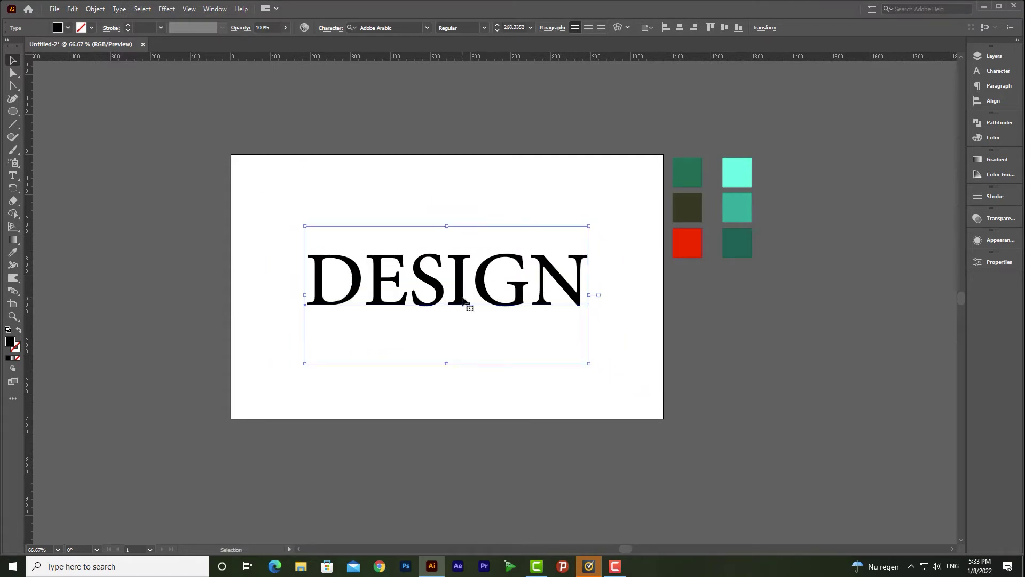
- Set the DESIGN text's font to Arial Black
{"action": "left_click", "coordinate": [400, 25]}
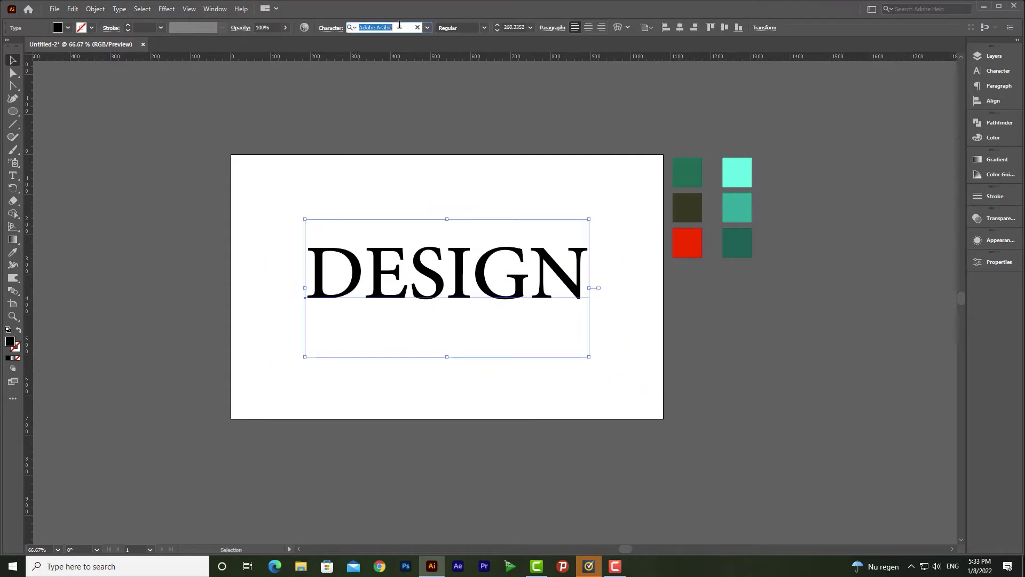
{"action": "type", "text": "arial"}
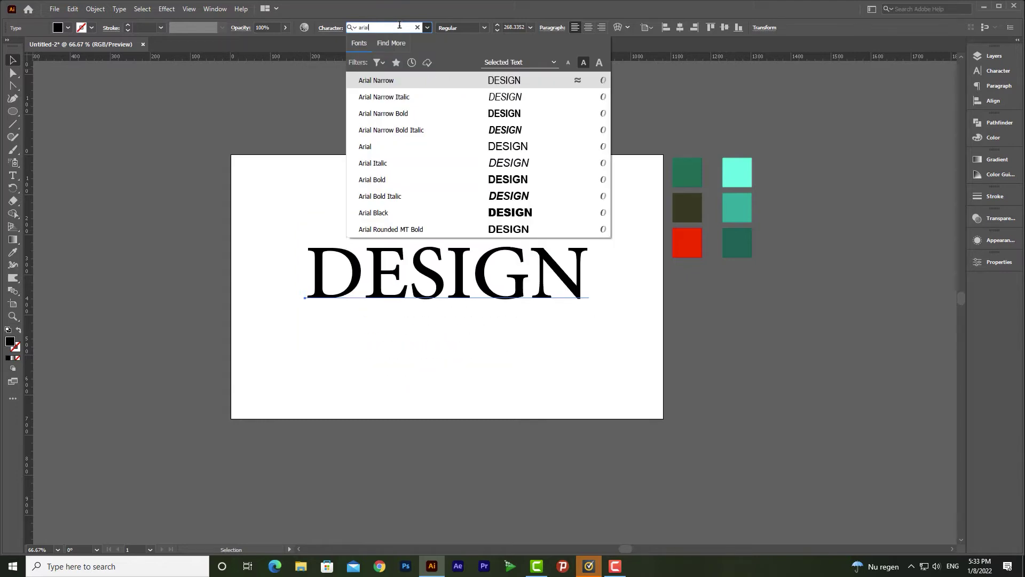
{"action": "left_click", "coordinate": [383, 208]}
- Scale the DESIGN text down to about 185 pt within the artboard and convert it to outlines
{"action": "left_click_drag", "start_coordinate": [568, 288], "coordinate": [510, 295]}
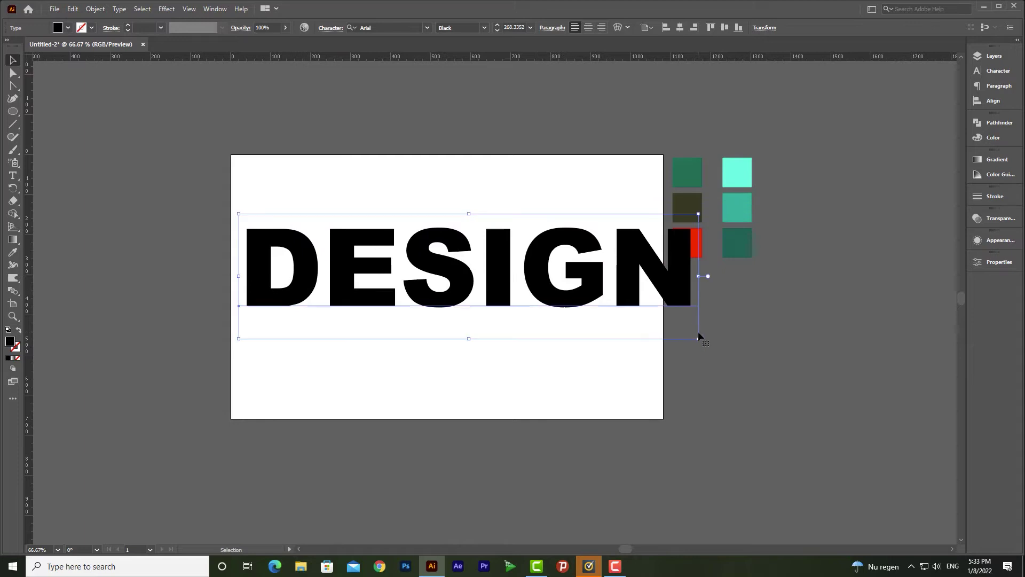
{"action": "left_click_drag", "start_coordinate": [699, 337], "coordinate": [598, 291]}
{"action": "left_click_drag", "start_coordinate": [449, 257], "coordinate": [483, 265]}
{"action": "right_click", "coordinate": [476, 263]}
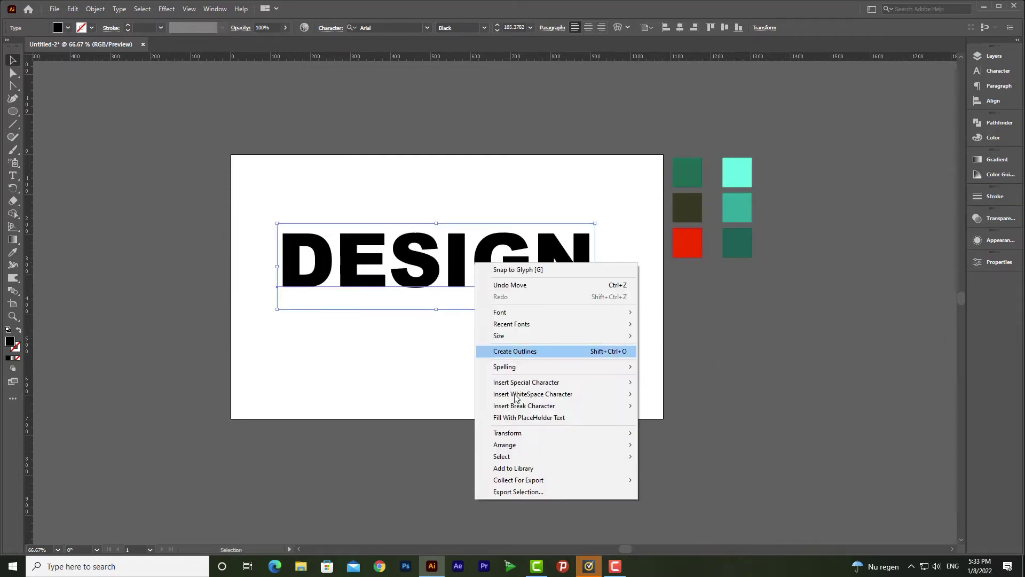
{"action": "left_click", "coordinate": [526, 351]}
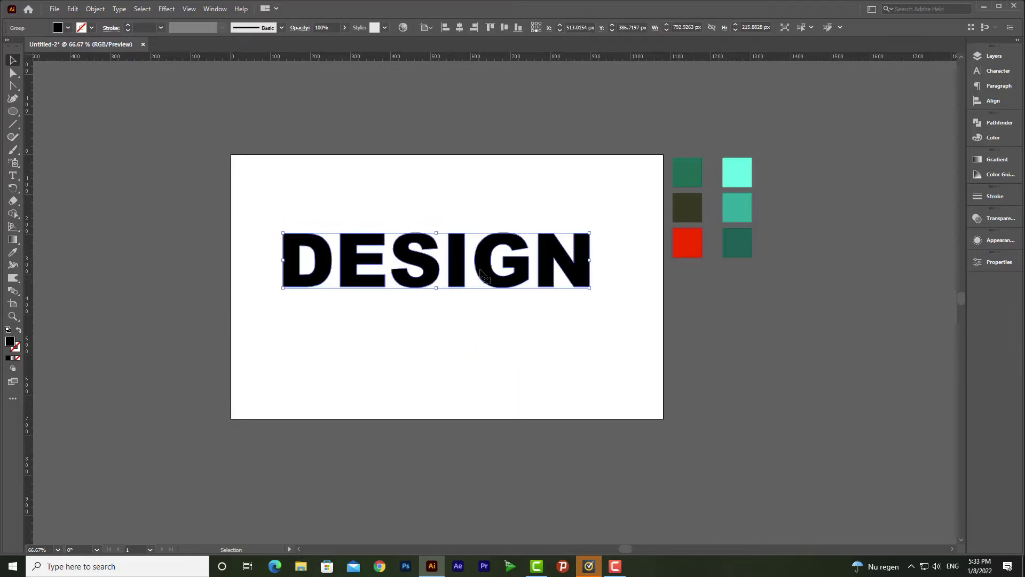
- Bring up the available brushes beside the artwork and apply the rough charcoal brush to the outlined DESIGN lettering
{"action": "left_click", "coordinate": [216, 10]}
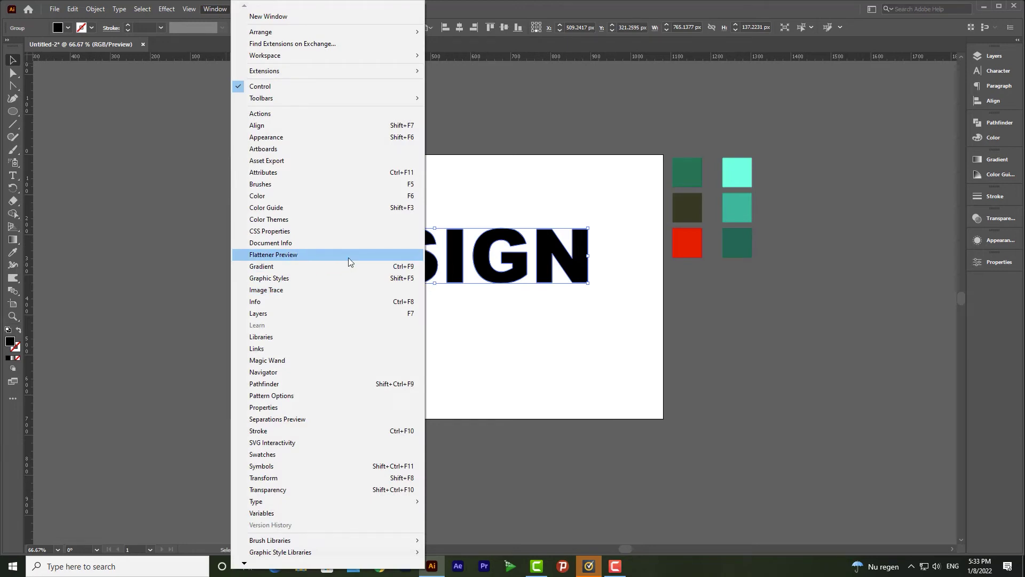
{"action": "left_click", "coordinate": [320, 183]}
{"action": "mouse_move", "coordinate": [530, 149]}
{"action": "left_mouse_down"}
{"action": "mouse_move", "coordinate": [628, 199]}
{"action": "mouse_move", "coordinate": [633, 179]}
{"action": "left_mouse_up"}
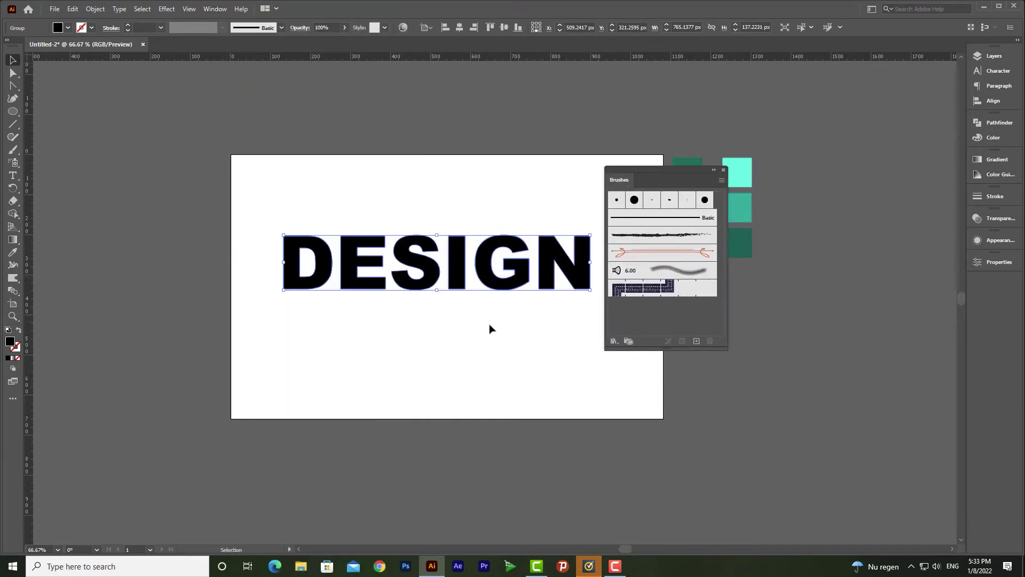
{"action": "left_click", "coordinate": [636, 240]}
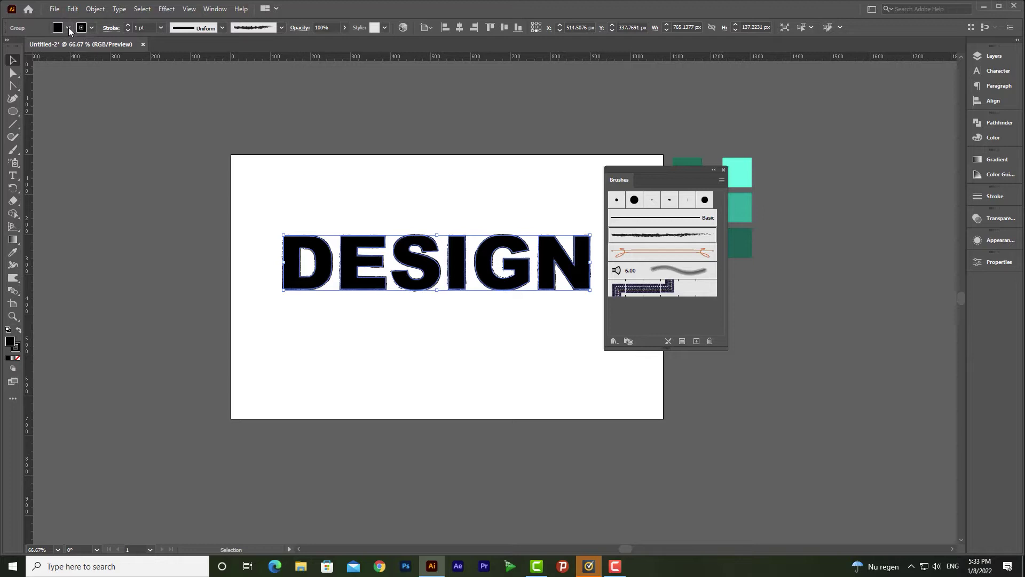
- Set the DESIGN lettering's fill to None and its stroke weight to 4 pt
{"action": "left_click", "coordinate": [69, 30]}
{"action": "left_click", "coordinate": [7, 45]}
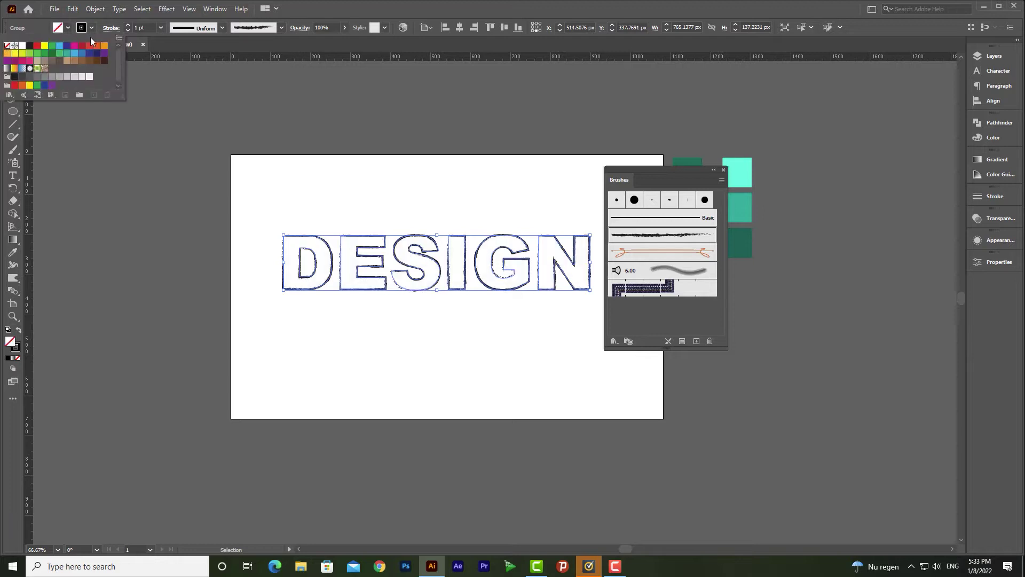
{"action": "left_click", "coordinate": [127, 25]}
{"action": "left_click", "coordinate": [127, 25]}
{"action": "left_click", "coordinate": [127, 25]}
{"action": "left_click", "coordinate": [500, 363]}
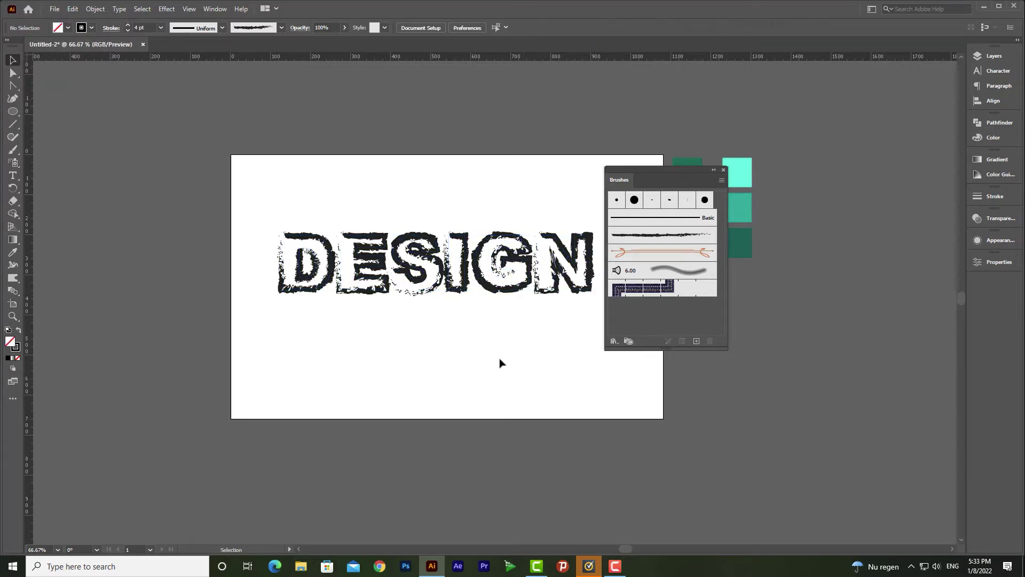
- Try the orange ribbon-like brush and the Denim Seam brush on the outlined DESIGN lettering
{"action": "left_click", "coordinate": [510, 290]}
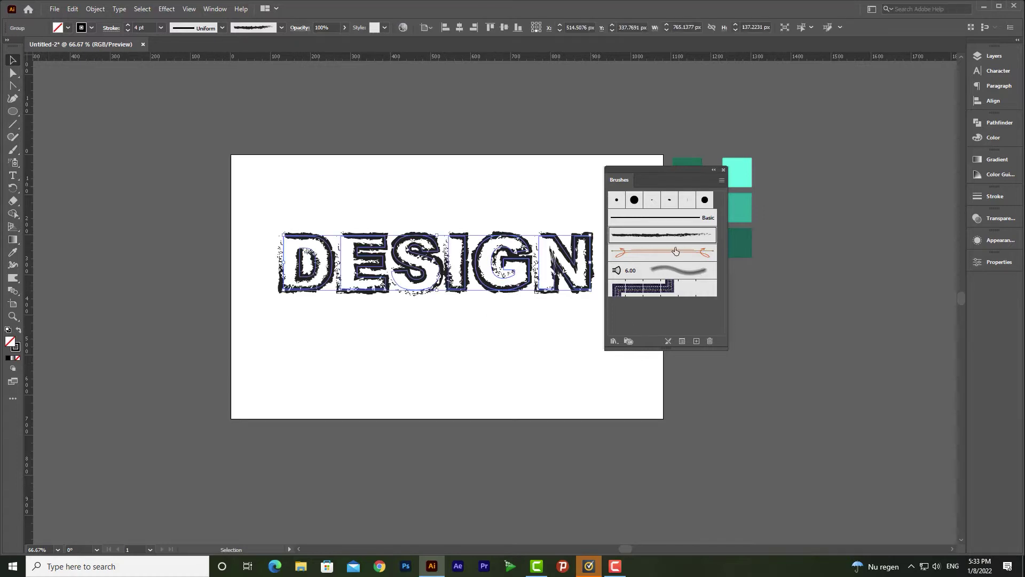
{"action": "left_click", "coordinate": [662, 254]}
{"action": "left_click", "coordinate": [657, 290]}
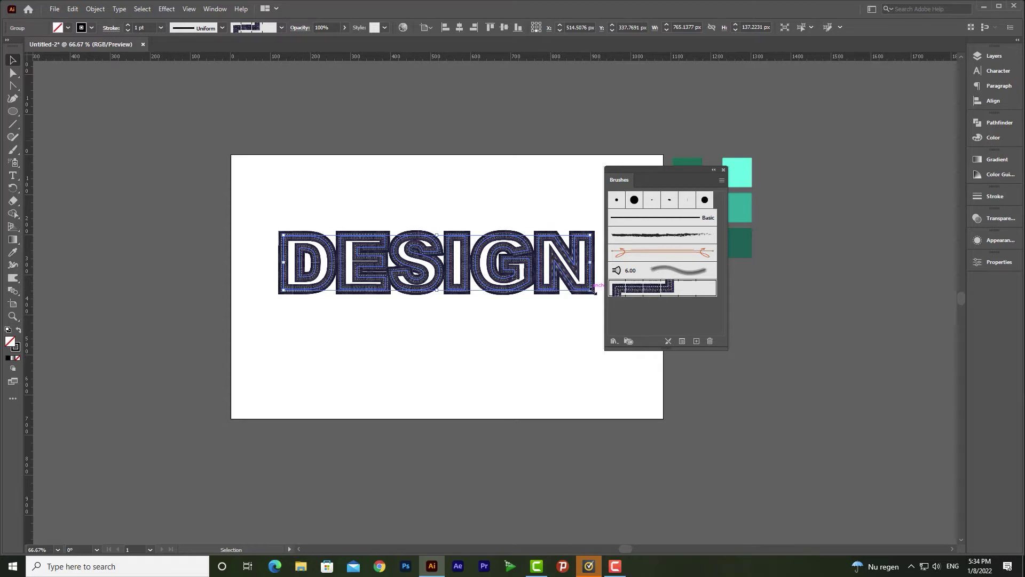
- Reapply the rough charcoal brush to the DESIGN lettering and set its stroke weight to 9 pt
{"action": "left_click", "coordinate": [645, 238]}
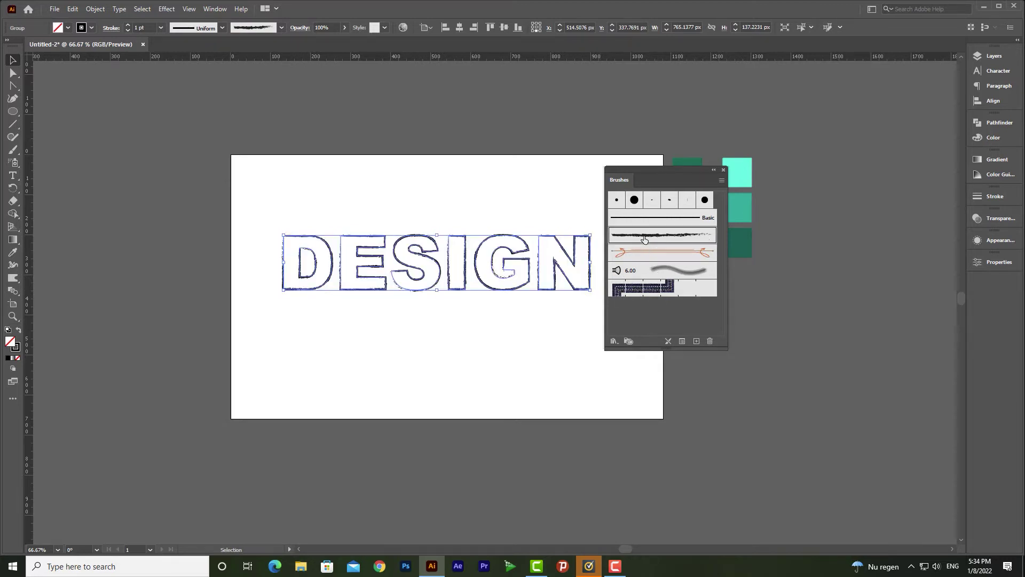
{"action": "left_click", "coordinate": [128, 26]}
{"action": "left_click", "coordinate": [128, 25]}
{"action": "left_click", "coordinate": [127, 25]}
{"action": "left_click", "coordinate": [128, 26]}
{"action": "left_click", "coordinate": [127, 25]}
{"action": "left_click", "coordinate": [128, 25]}
{"action": "left_click", "coordinate": [128, 25]}
{"action": "left_click", "coordinate": [518, 346]}
{"action": "left_click", "coordinate": [521, 280]}
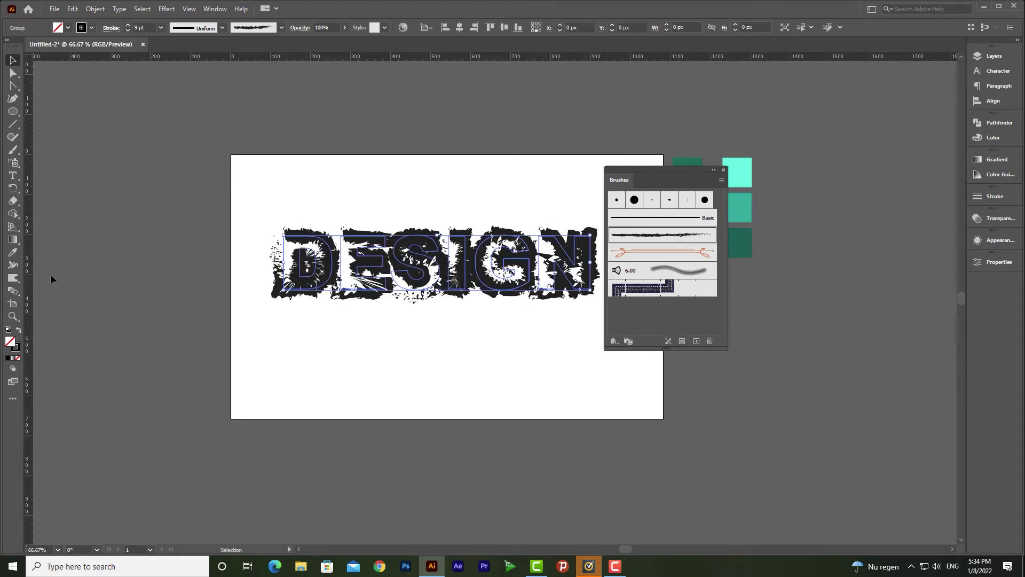
- Set the Paintbrush tool's fidelity to the midpoint between Accurate and Smooth
{"action": "double_click", "coordinate": [14, 150]}
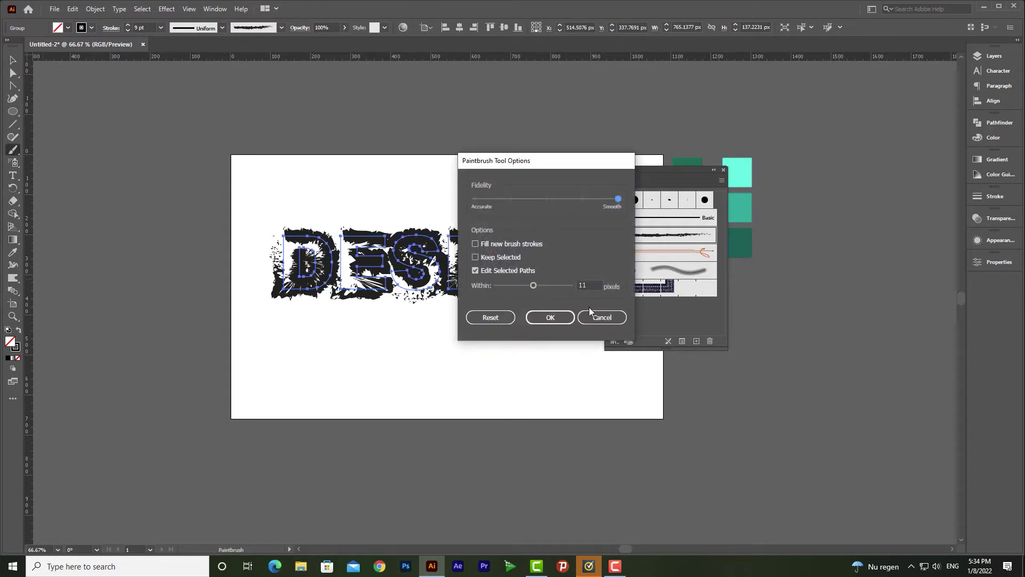
{"action": "left_click", "coordinate": [549, 199]}
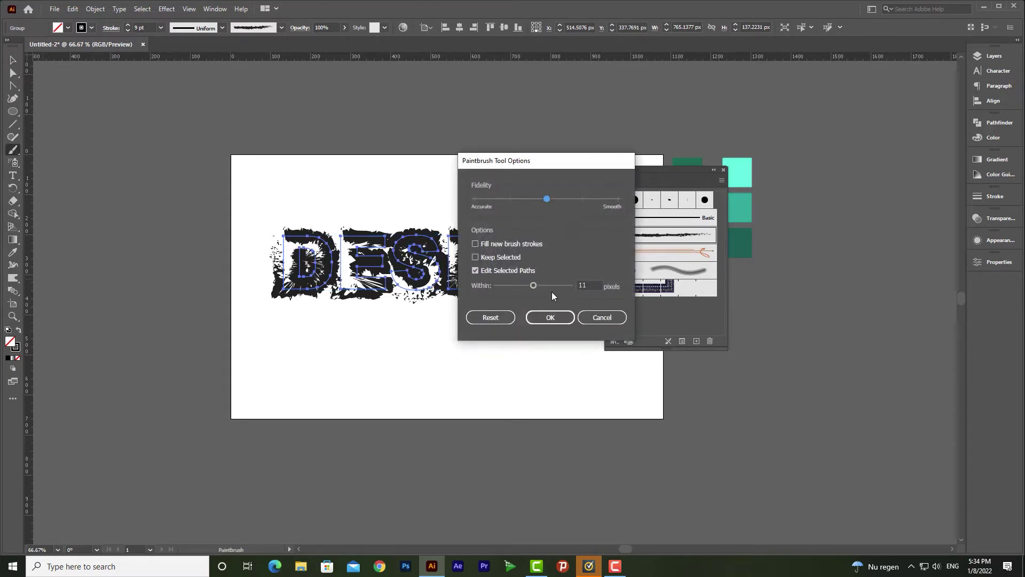
{"action": "left_click", "coordinate": [552, 320]}
- Set the DESIGN lettering's stroke weight to 3 pt and enlarge the lettering to about 815 by 146 px
{"action": "key", "text": "v"}
{"action": "left_click", "coordinate": [129, 30]}
{"action": "left_click", "coordinate": [129, 30]}
{"action": "left_click", "coordinate": [129, 30]}
{"action": "left_click", "coordinate": [129, 30]}
{"action": "left_click", "coordinate": [129, 30]}
{"action": "left_click", "coordinate": [129, 30]}
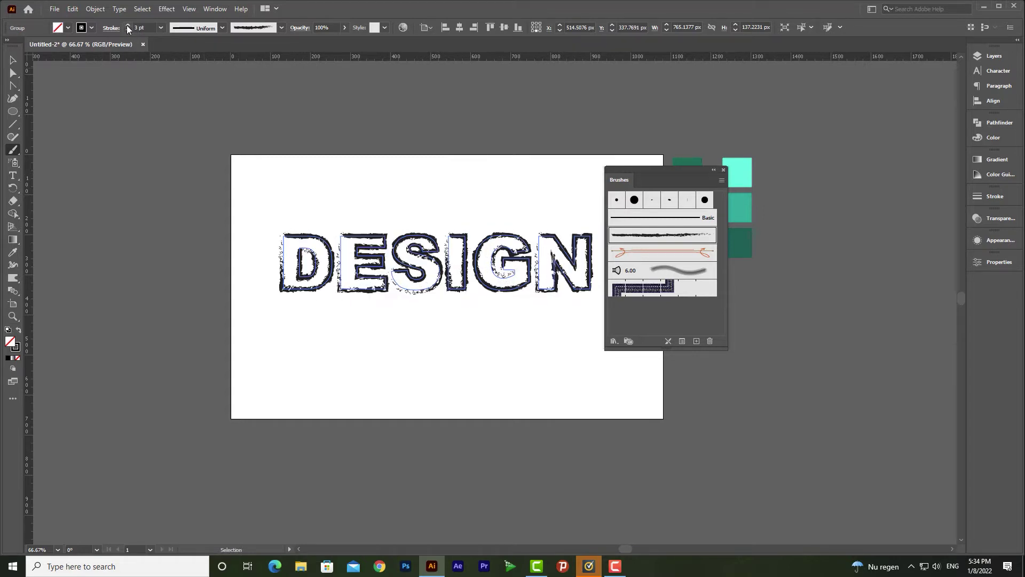
{"action": "key", "text": "v"}
{"action": "left_click_drag", "start_coordinate": [285, 291], "coordinate": [313, 370]}
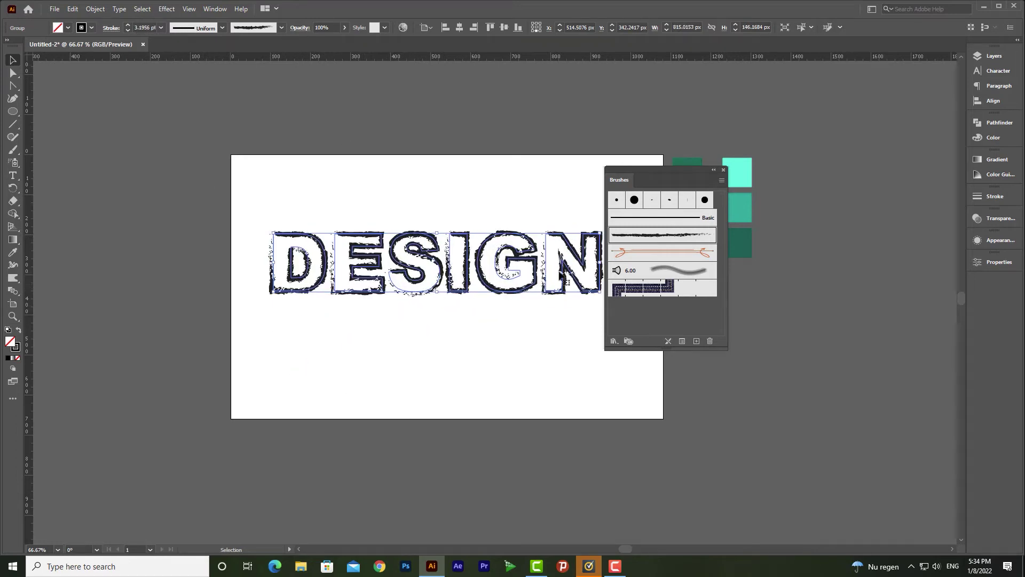
- Open the Arrows_Special brush library and apply its fourth brush, the outlined feathered arrow, to the DESIGN lettering
{"action": "left_click", "coordinate": [614, 340]}
{"action": "mouse_move", "coordinate": [664, 392]}
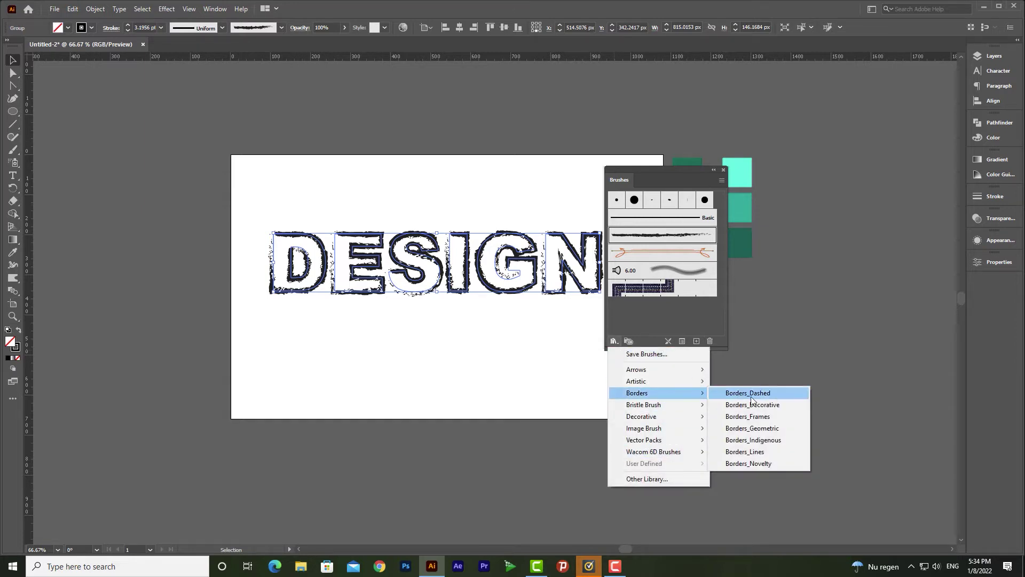
{"action": "mouse_move", "coordinate": [658, 373]}
{"action": "left_click", "coordinate": [756, 373]}
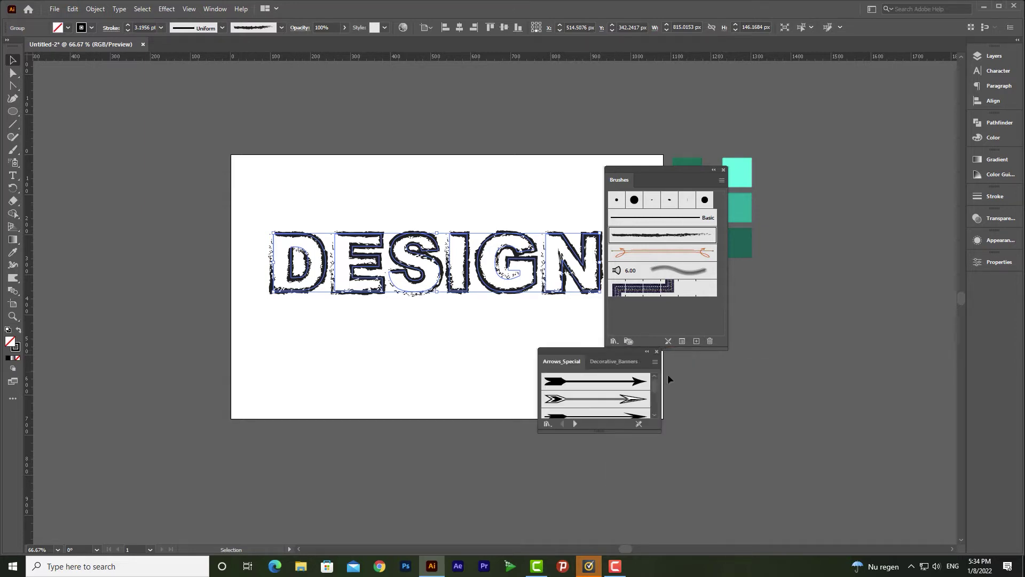
{"action": "left_click_drag", "start_coordinate": [594, 433], "coordinate": [594, 498]}
{"action": "left_click", "coordinate": [595, 434]}
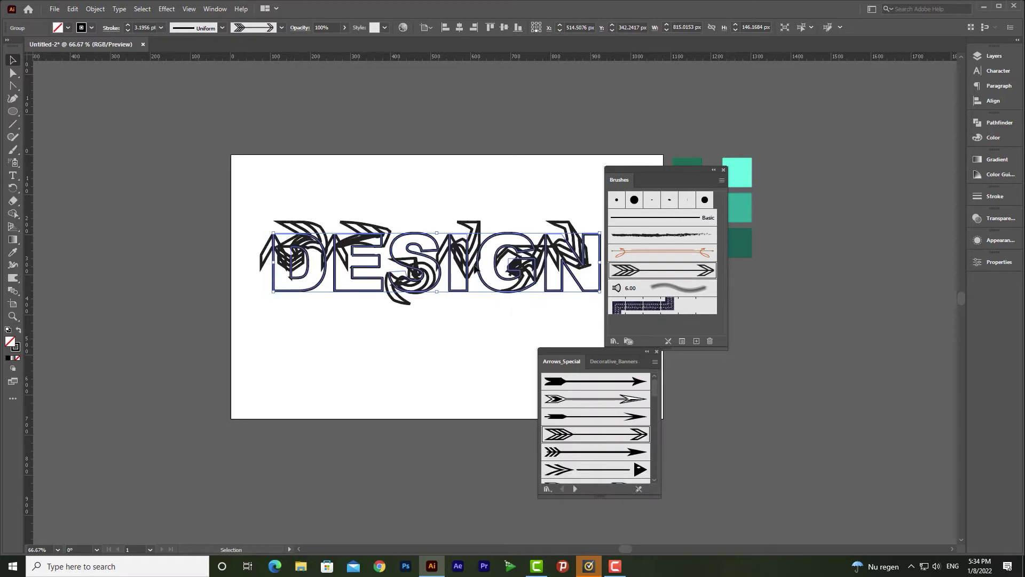
- Reduce the arrow-brushed DESIGN lettering's stroke weight to 1 pt and deselect it
{"action": "left_click", "coordinate": [127, 31]}
{"action": "left_click", "coordinate": [127, 30]}
{"action": "left_click", "coordinate": [127, 31]}
{"action": "left_click", "coordinate": [372, 332]}
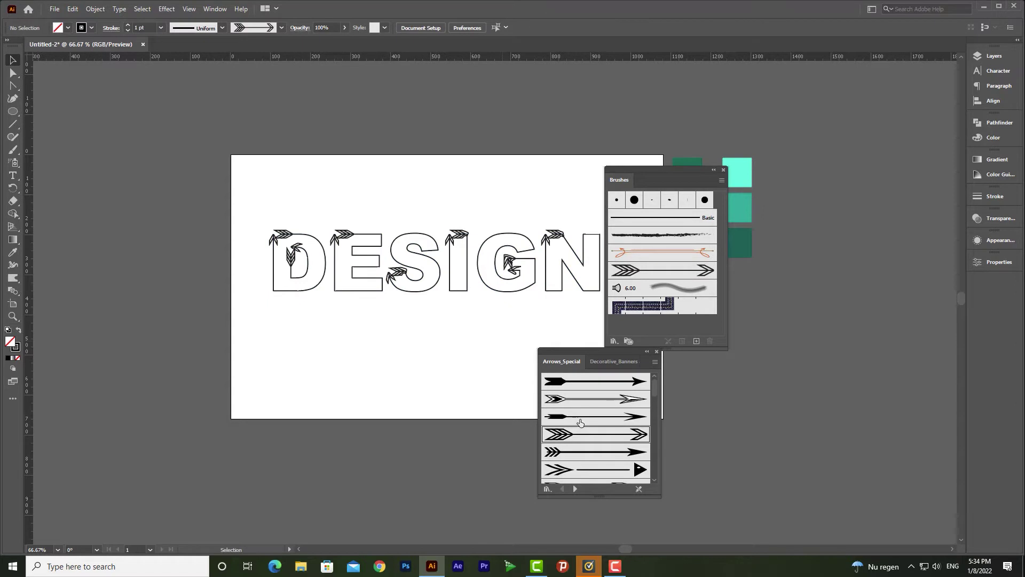
- Open the Image Brush Library and apply the Barbed Wire brush, followed by the daisy brush, to the DESIGN lettering
{"action": "left_click", "coordinate": [468, 291]}
{"action": "left_click", "coordinate": [614, 341]}
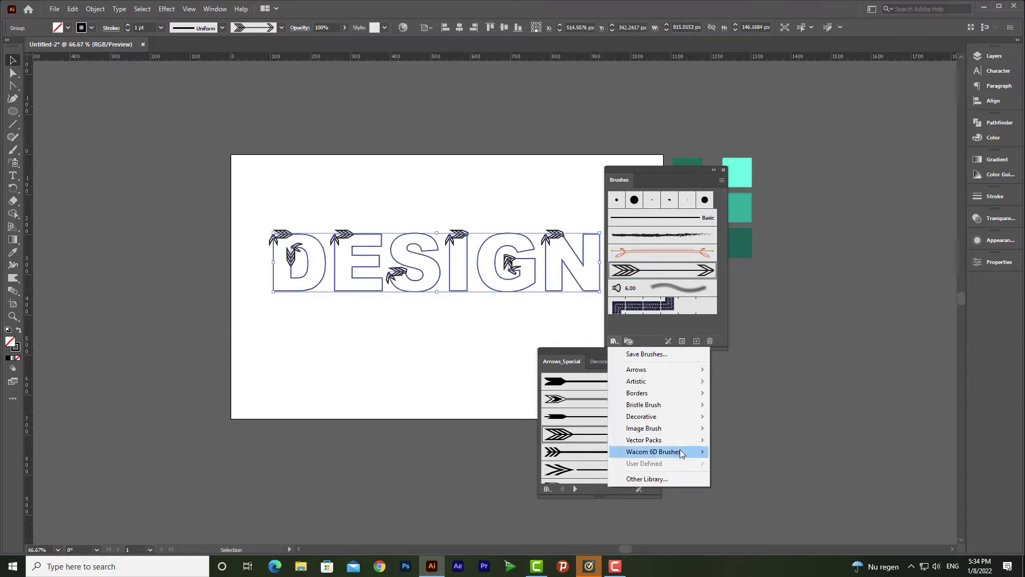
{"action": "mouse_move", "coordinate": [646, 428]}
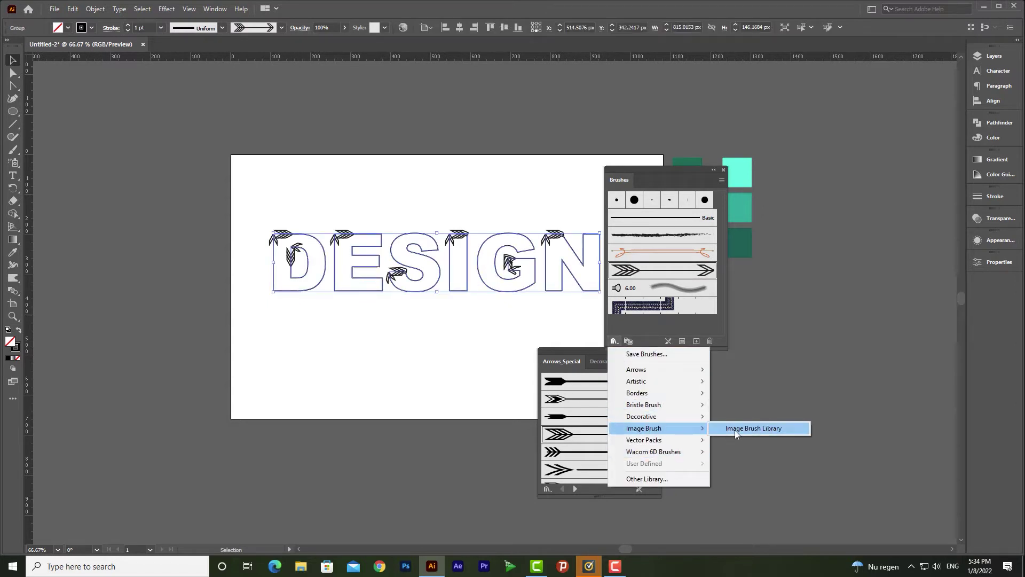
{"action": "left_click", "coordinate": [750, 430]}
{"action": "left_click", "coordinate": [732, 363]}
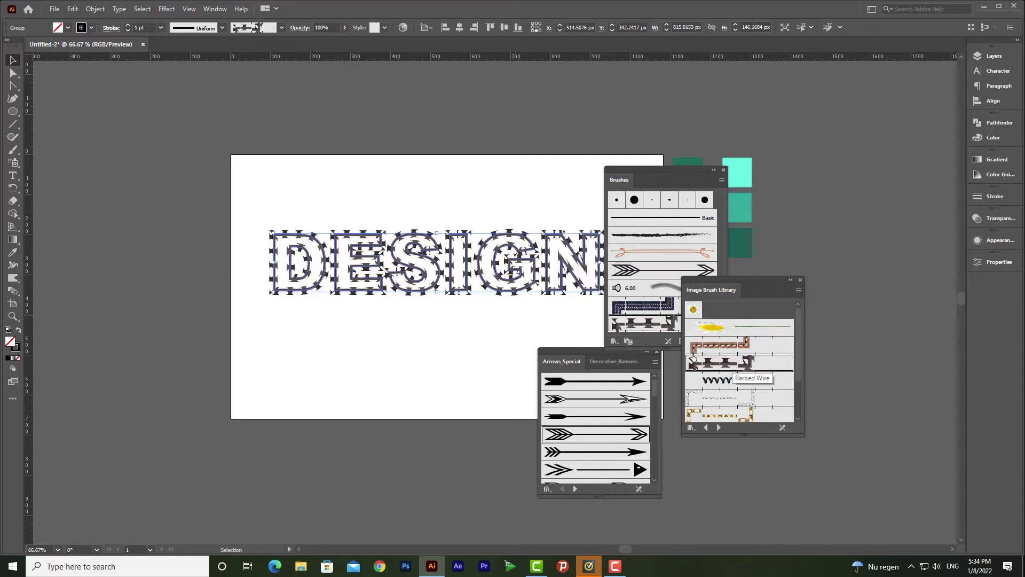
{"action": "left_click", "coordinate": [717, 334]}
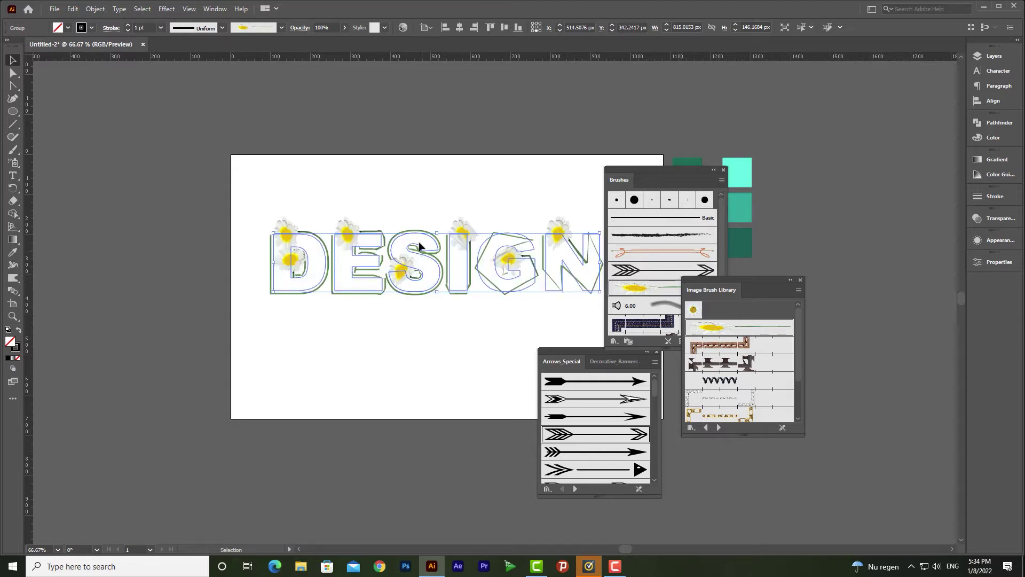
- Move the DESIGN lettering up and paint a curved daisy stroke about 570 px wide and 287 px tall below it
{"action": "left_click_drag", "start_coordinate": [442, 248], "coordinate": [434, 208]}
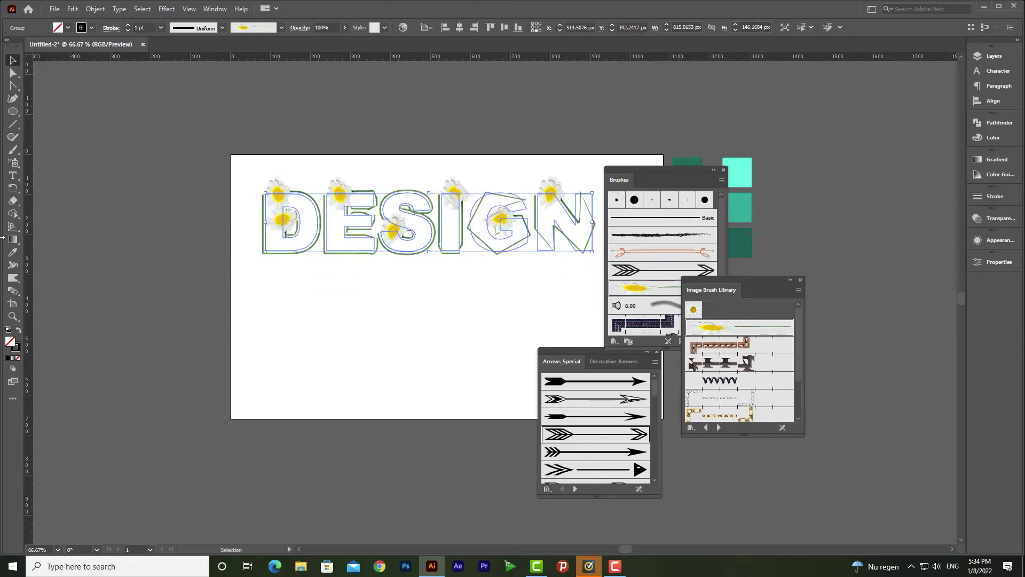
{"action": "left_click_drag", "start_coordinate": [13, 150], "coordinate": [48, 147]}
{"action": "left_click_drag", "start_coordinate": [279, 400], "coordinate": [502, 291]}
{"action": "left_click", "coordinate": [127, 25]}
{"action": "left_click", "coordinate": [13, 57]}
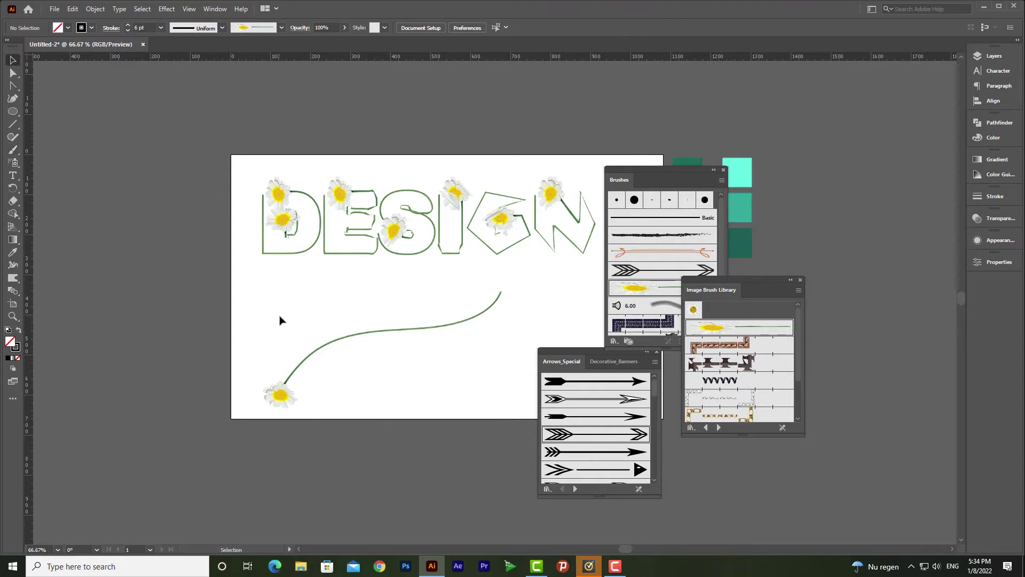
- Set the curved daisy stroke's weight to 5 pt
{"action": "left_click", "coordinate": [339, 337]}
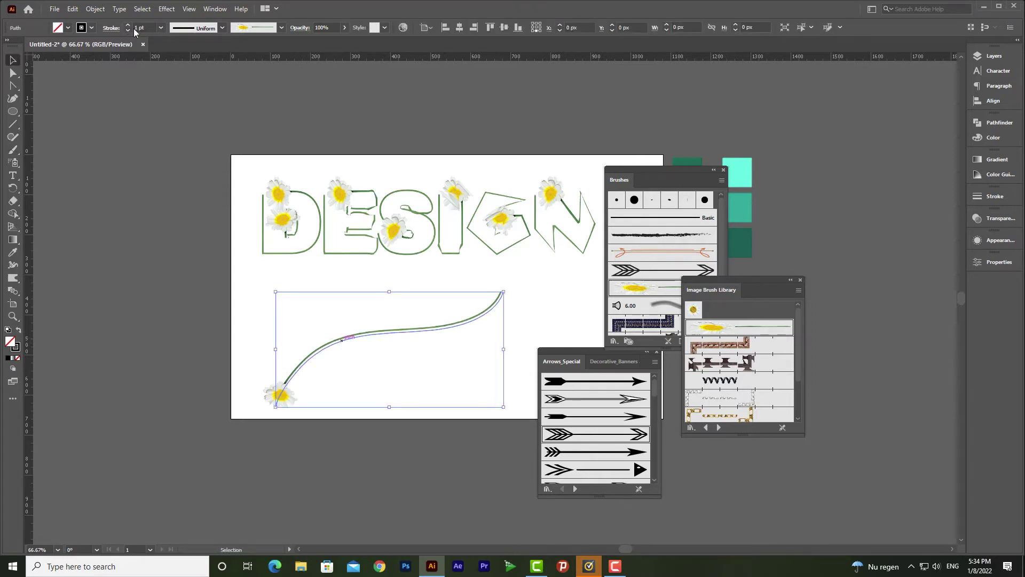
{"action": "left_click", "coordinate": [129, 24]}
{"action": "left_click", "coordinate": [130, 24]}
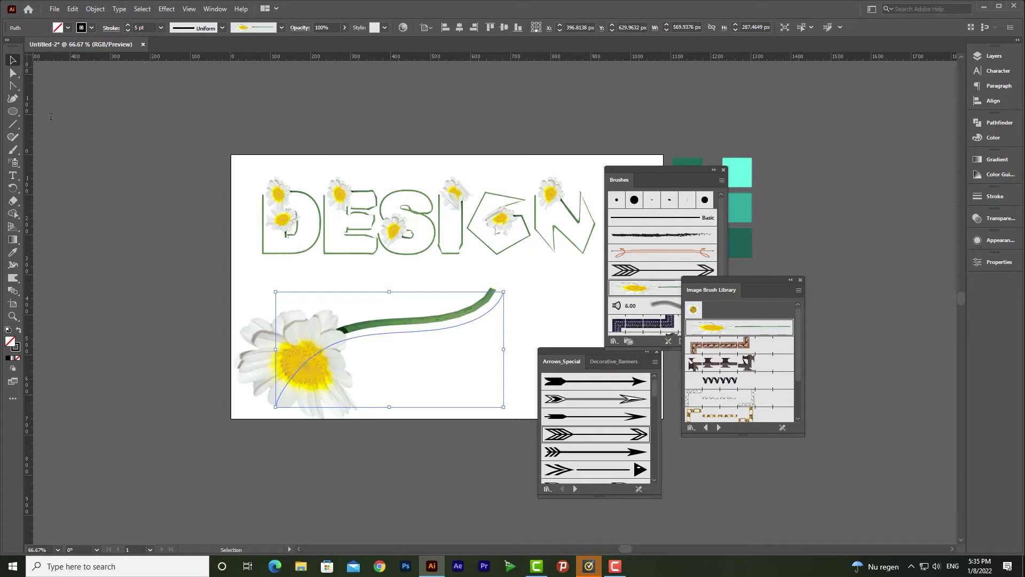
- Paint a nearly straight daisy stroke about 798 px wide between the lettering and the curved daisy
{"action": "left_click", "coordinate": [13, 150]}
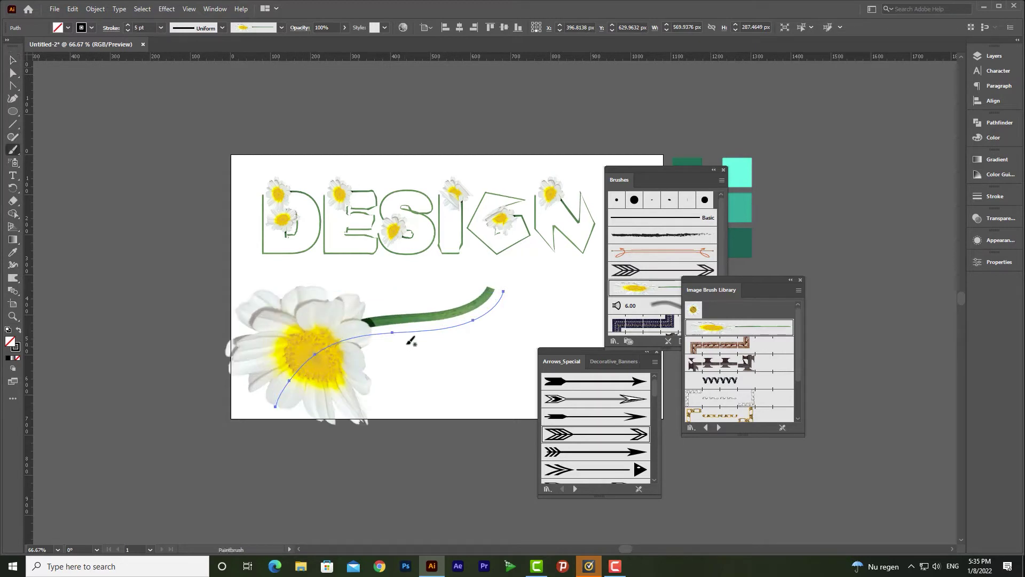
{"action": "mouse_move", "coordinate": [218, 270]}
{"action": "left_mouse_down"}
{"action": "mouse_move", "coordinate": [538, 284]}
{"action": "mouse_move", "coordinate": [555, 346]}
{"action": "left_mouse_up"}
{"action": "key", "text": "v"}
- Set the nearly straight daisy stroke's weight to 0.75 pt
{"action": "left_click", "coordinate": [280, 259]}
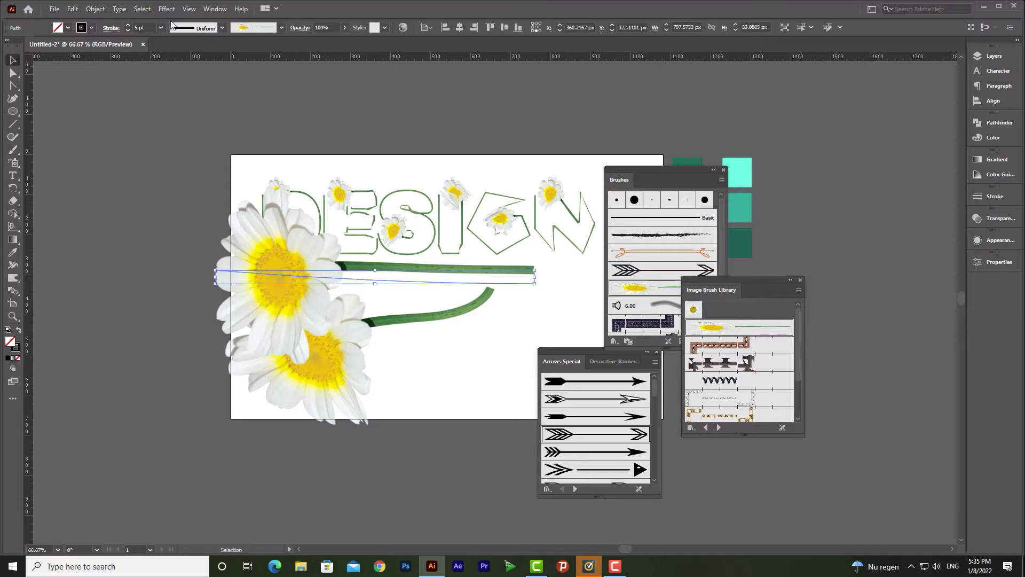
{"action": "left_click", "coordinate": [129, 31]}
{"action": "left_click", "coordinate": [130, 31]}
{"action": "left_click", "coordinate": [130, 31]}
{"action": "left_click", "coordinate": [130, 32]}
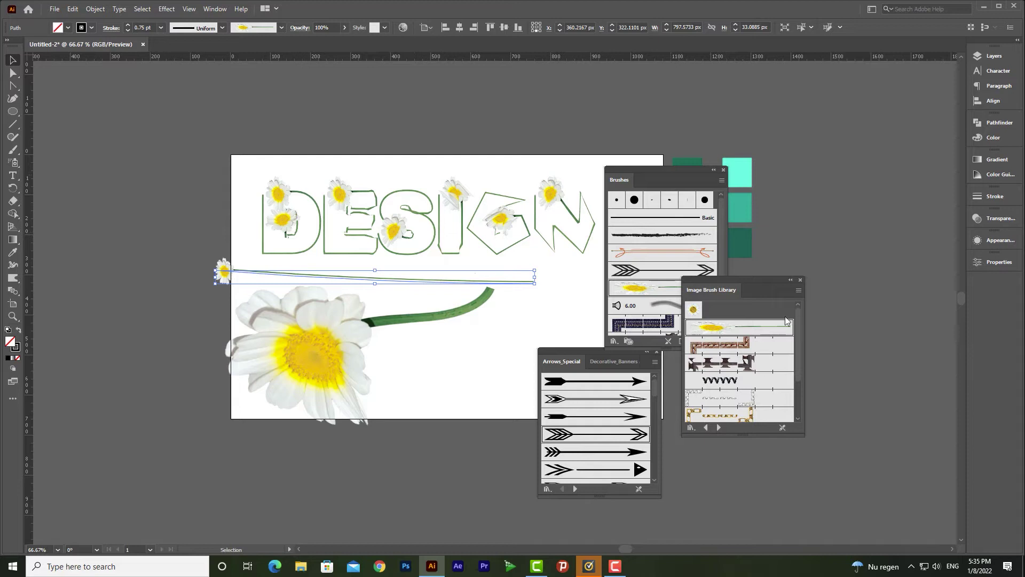
- Close the Image Brush Library and Arrows_Special libraries and bring up the list of brush library options
{"action": "left_click", "coordinate": [799, 280]}
{"action": "left_click", "coordinate": [657, 353]}
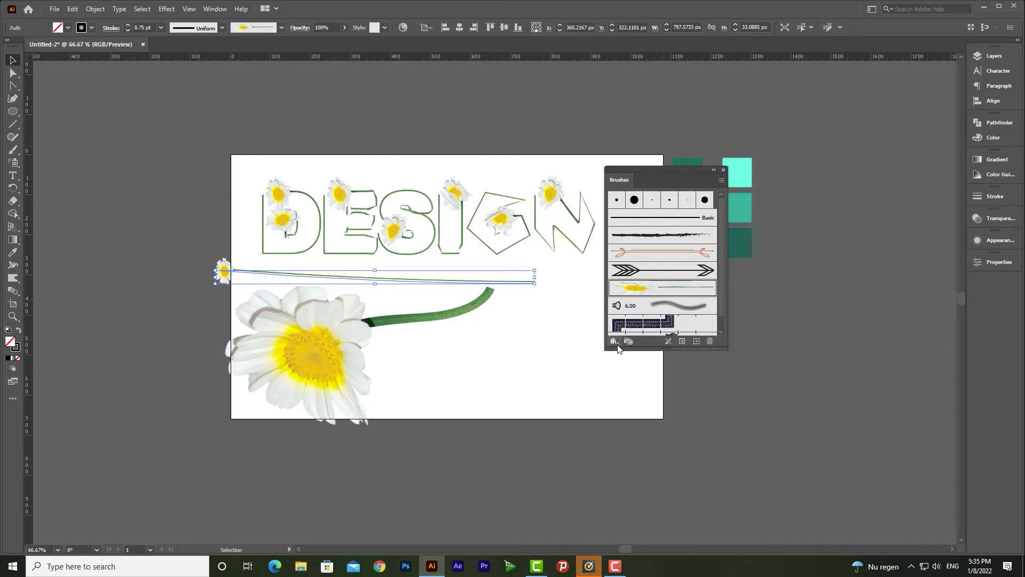
{"action": "left_click", "coordinate": [614, 341]}
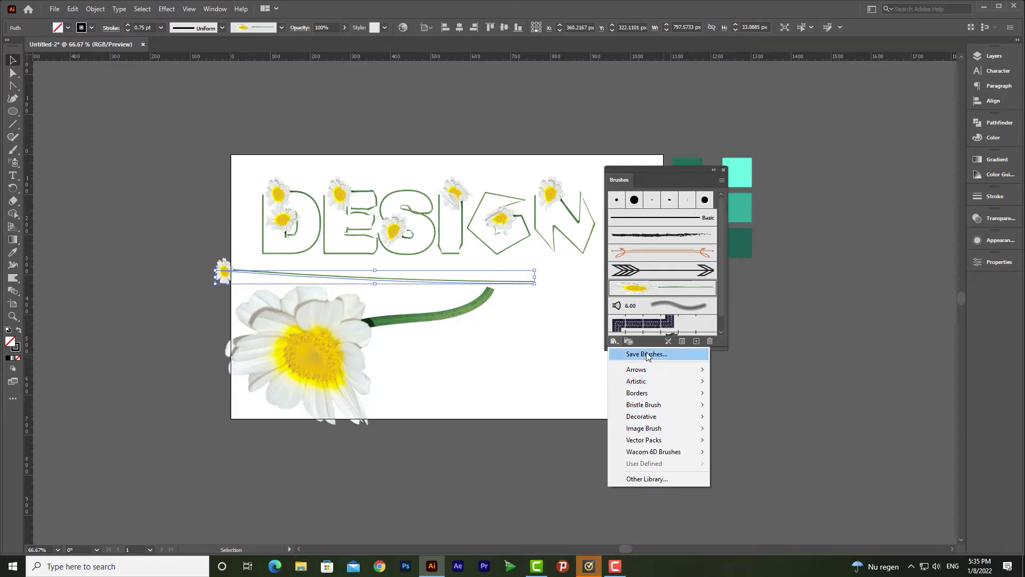
- Examine the brush types available for a new brush, including Art Brush, and leave without creating one
{"action": "left_click", "coordinate": [697, 341]}
{"action": "mouse_move", "coordinate": [530, 239]}
{"action": "left_mouse_down"}
{"action": "mouse_move", "coordinate": [543, 183]}
{"action": "mouse_move", "coordinate": [524, 170]}
{"action": "left_mouse_up"}
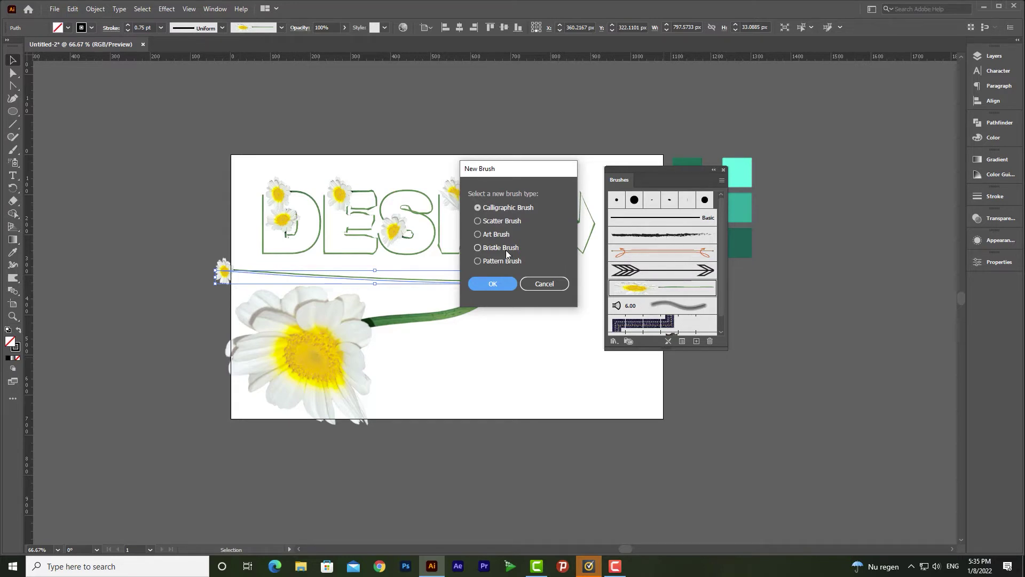
{"action": "left_click", "coordinate": [478, 235]}
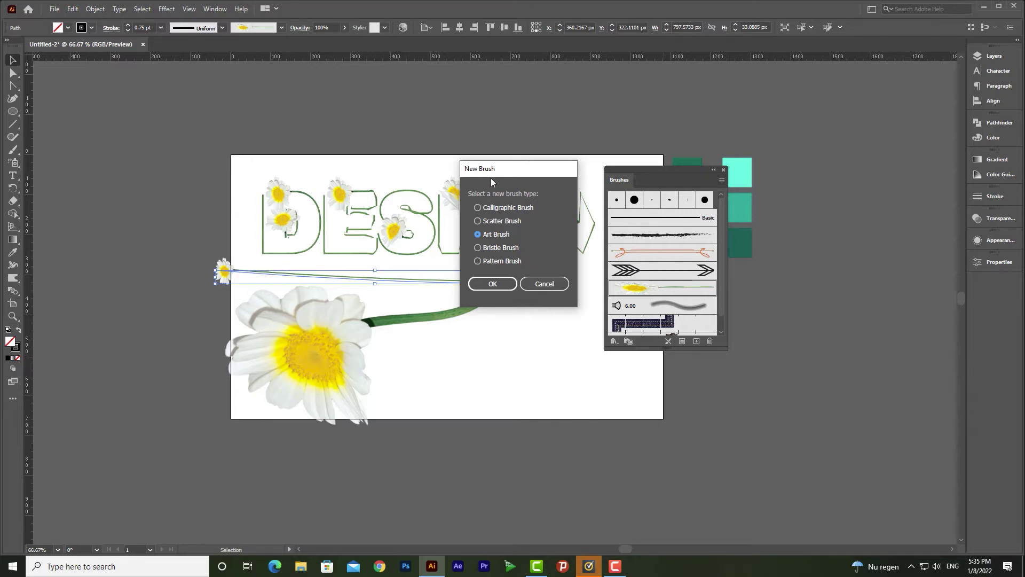
{"action": "left_click", "coordinate": [553, 283]}
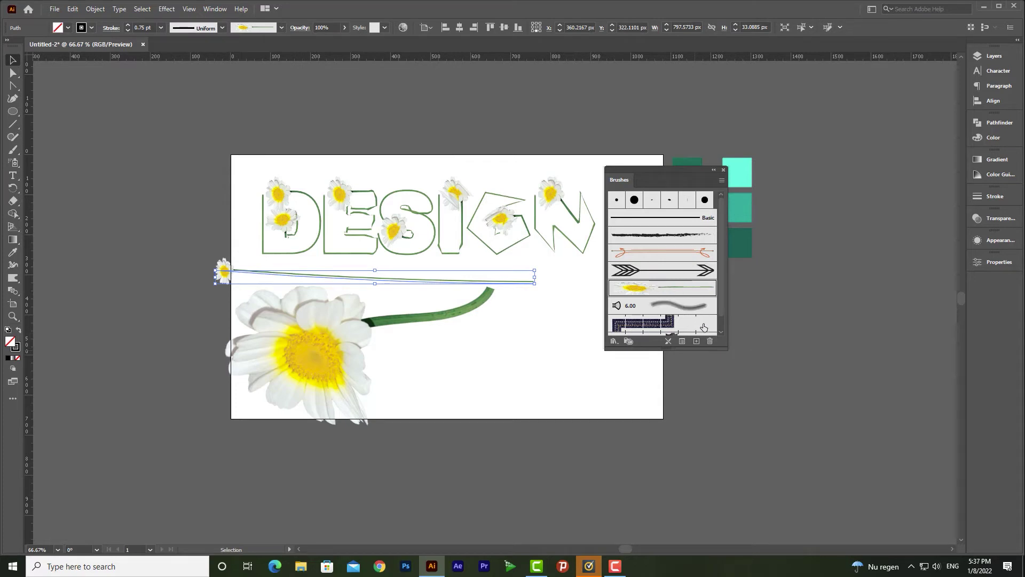
- Delete the daisy, Barbed Wire and feathered arrow brushes from the document, removing the daisy brush from its strokes
{"action": "left_click", "coordinate": [709, 340]}
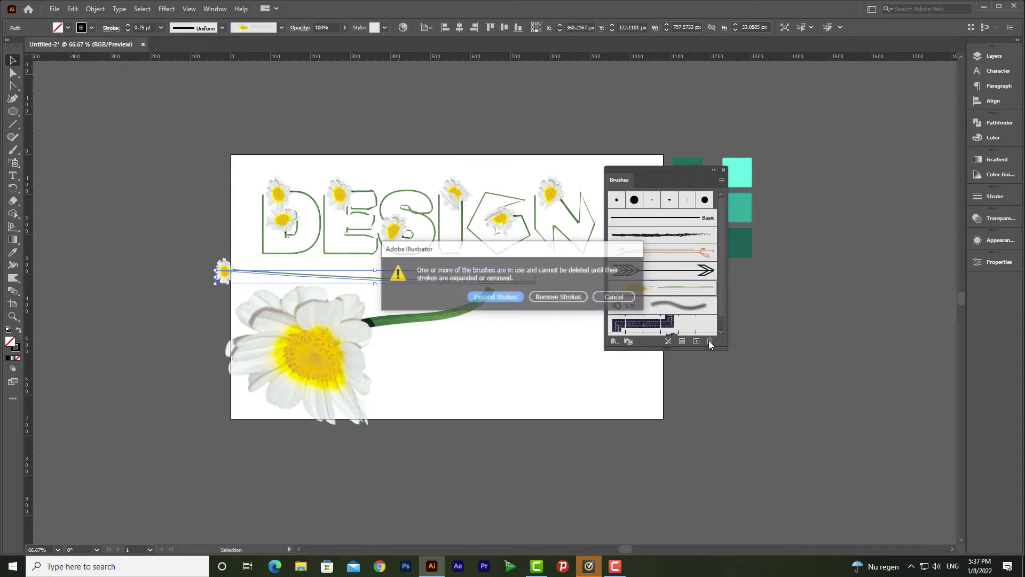
{"action": "left_click", "coordinate": [559, 297]}
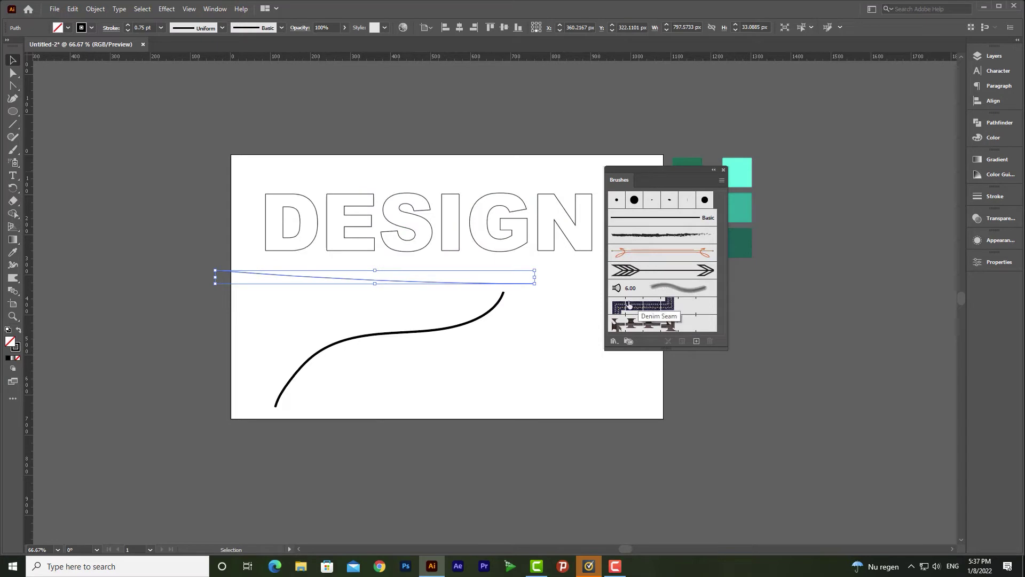
{"action": "left_click", "coordinate": [667, 323]}
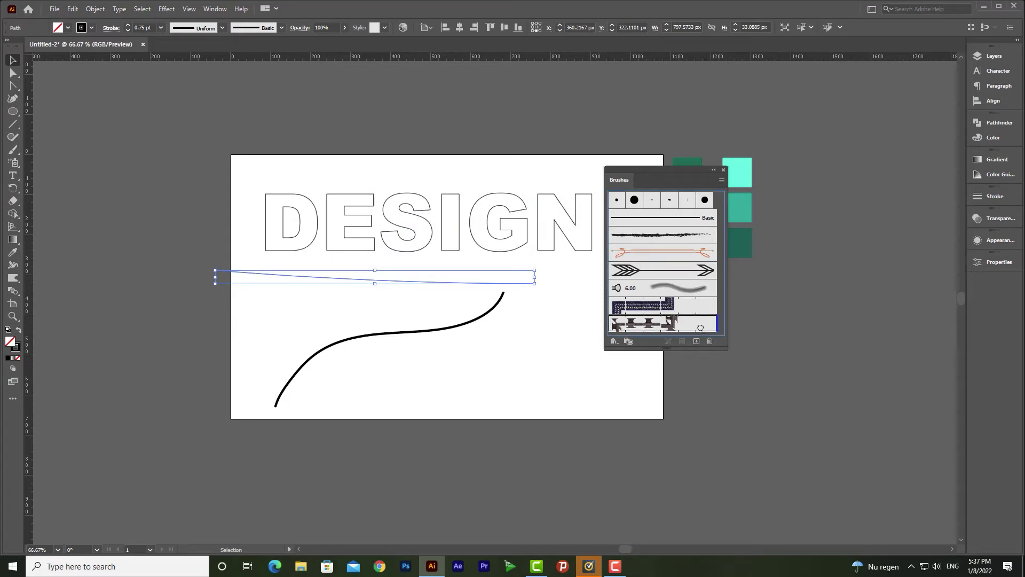
{"action": "left_click", "coordinate": [709, 340]}
{"action": "left_click", "coordinate": [686, 270]}
{"action": "left_click", "coordinate": [710, 340]}
- Move the brush collection clear of the artboard and delete the DESIGN lettering and both painted strokes
{"action": "mouse_move", "coordinate": [713, 181]}
{"action": "left_mouse_down"}
{"action": "mouse_move", "coordinate": [806, 181]}
{"action": "mouse_move", "coordinate": [898, 146]}
{"action": "left_mouse_up"}
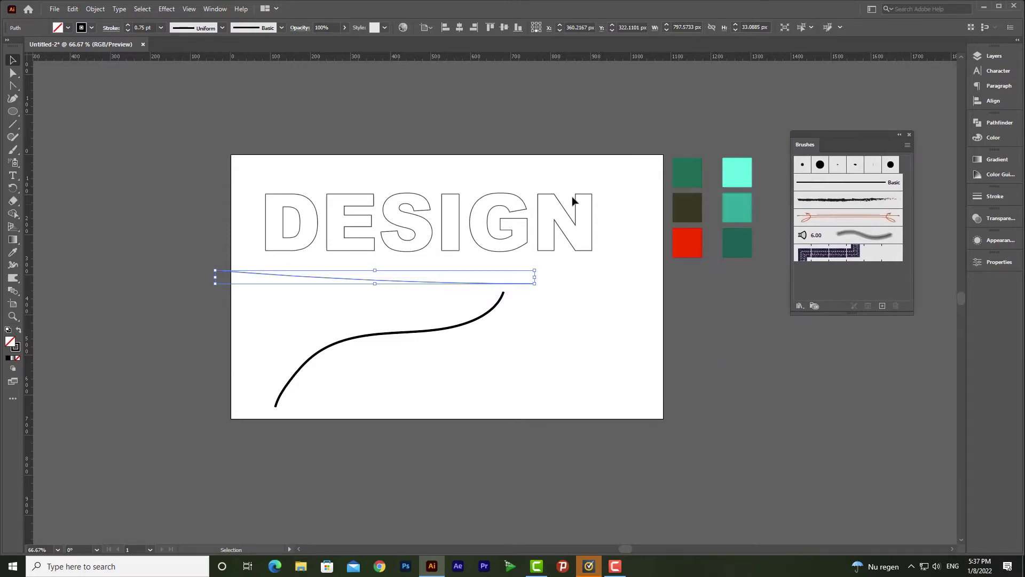
{"action": "left_click_drag", "start_coordinate": [576, 210], "coordinate": [322, 340]}
{"action": "key", "text": "Delete"}
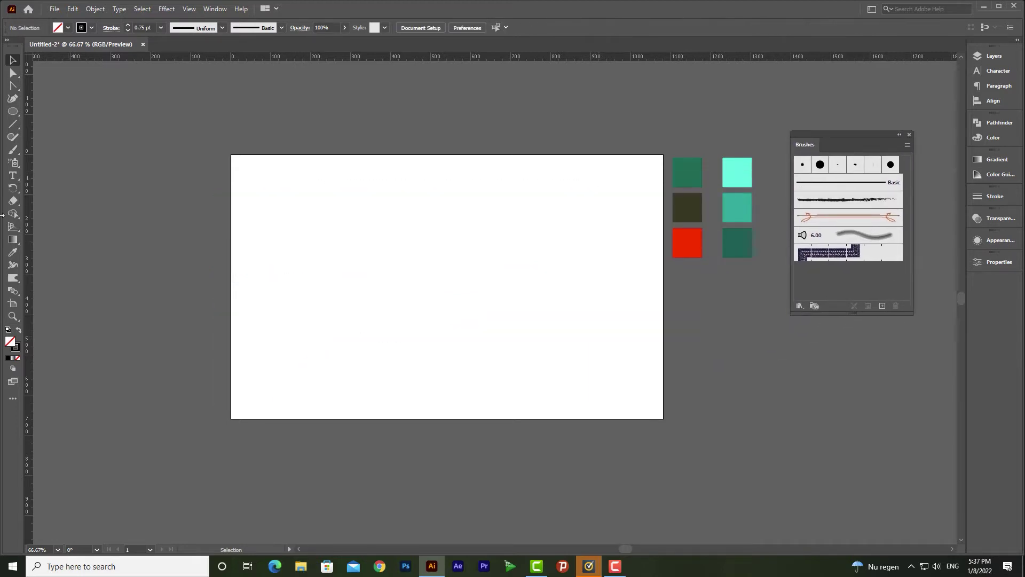
- Paint a large letter S on the empty artboard using the Paintbrush tool with the rough charcoal brush
{"action": "right_click", "coordinate": [15, 152]}
{"action": "left_click", "coordinate": [61, 150]}
{"action": "left_click", "coordinate": [839, 206]}
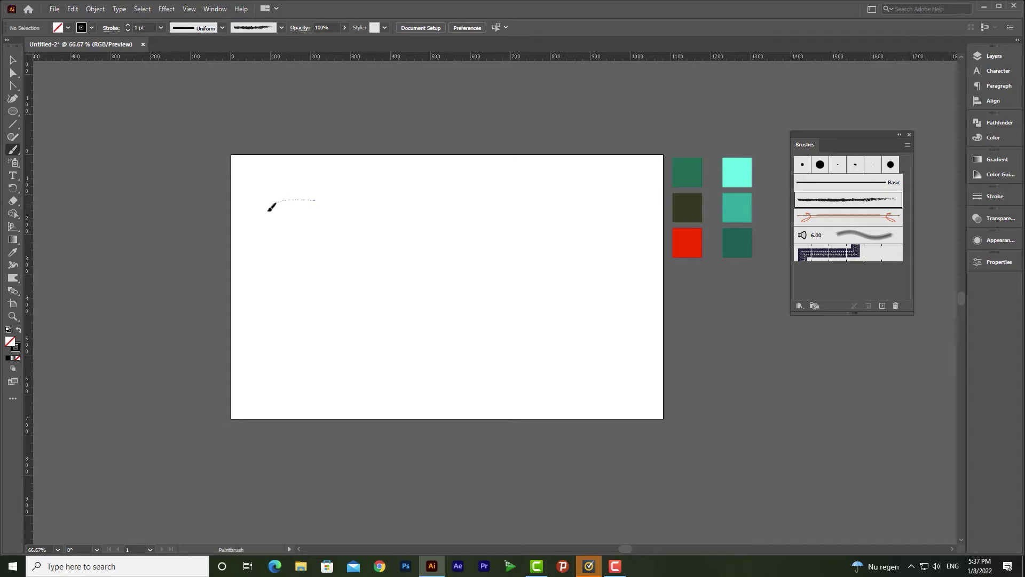
{"action": "mouse_move", "coordinate": [349, 273]}
{"action": "left_mouse_down"}
{"action": "mouse_move", "coordinate": [315, 332]}
{"action": "mouse_move", "coordinate": [272, 295]}
{"action": "left_mouse_up"}
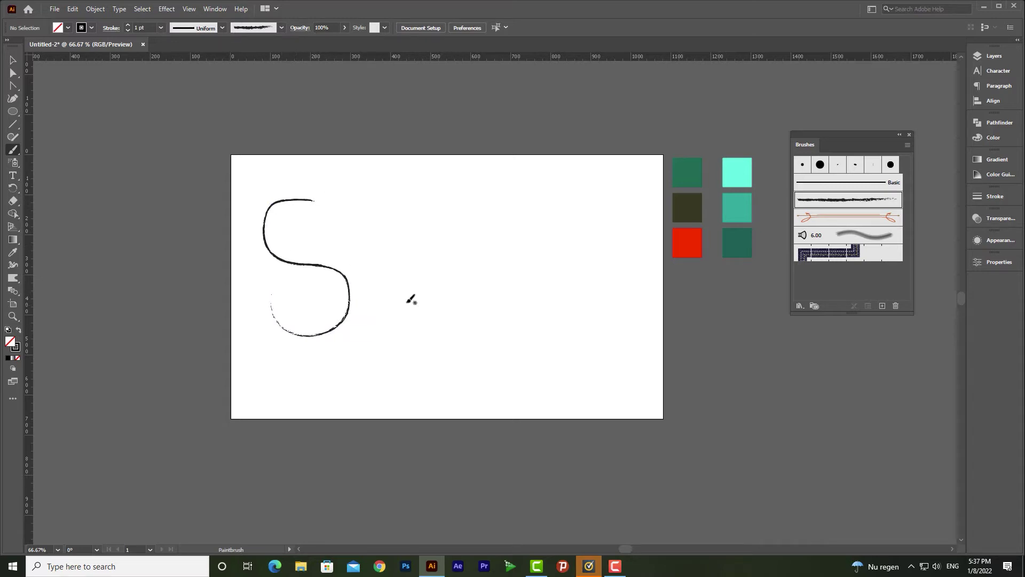
- Paint the letters a, r and e after the S with the rough charcoal brush
{"action": "mouse_move", "coordinate": [392, 235]}
{"action": "left_mouse_down"}
{"action": "mouse_move", "coordinate": [345, 280]}
{"action": "mouse_move", "coordinate": [398, 298]}
{"action": "mouse_move", "coordinate": [418, 265]}
{"action": "mouse_move", "coordinate": [363, 249]}
{"action": "left_mouse_up"}
{"action": "key", "text": "ctrl+z"}
{"action": "mouse_move", "coordinate": [430, 263]}
{"action": "left_mouse_down"}
{"action": "mouse_move", "coordinate": [435, 241]}
{"action": "mouse_move", "coordinate": [447, 275]}
{"action": "mouse_move", "coordinate": [484, 263]}
{"action": "left_mouse_up"}
{"action": "left_click_drag", "start_coordinate": [486, 213], "coordinate": [507, 321]}
{"action": "left_click_drag", "start_coordinate": [510, 234], "coordinate": [536, 210]}
{"action": "left_click_drag", "start_coordinate": [541, 265], "coordinate": [623, 227]}
{"action": "left_click_drag", "start_coordinate": [544, 303], "coordinate": [626, 299]}
- Enlarge the whole hand-painted lettering slightly and deselect it
{"action": "left_click", "coordinate": [13, 60]}
{"action": "key", "text": "ctrl+a"}
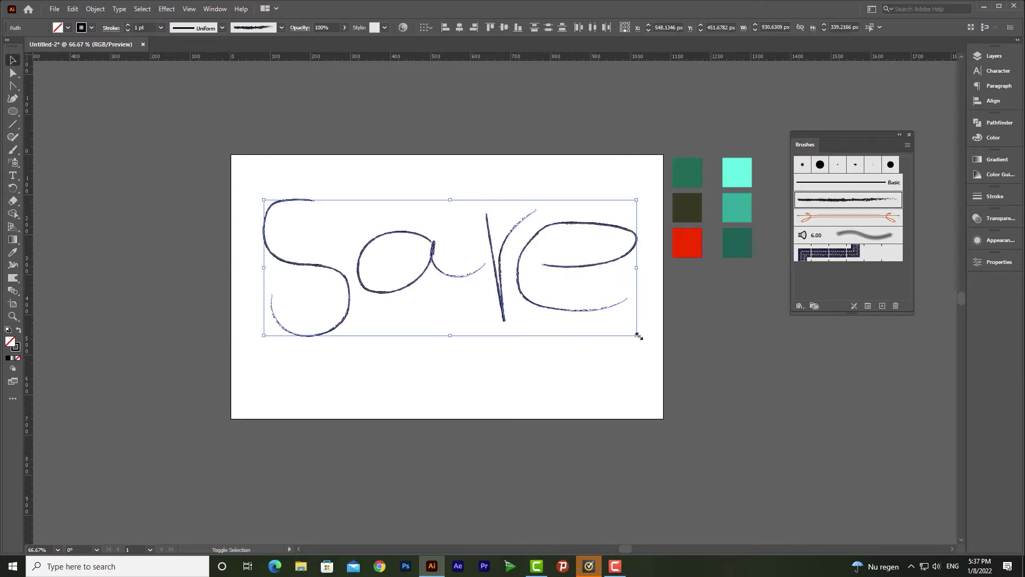
{"action": "left_click_drag", "start_coordinate": [638, 337], "coordinate": [648, 340]}
{"action": "left_click", "coordinate": [306, 135]}
- Draw a circle left of the artboard, reduce it to about 70.5 px and place it near the artboard's upper-left corner
{"action": "key", "text": "l"}
{"action": "left_click_drag", "start_coordinate": [116, 141], "coordinate": [137, 162]}
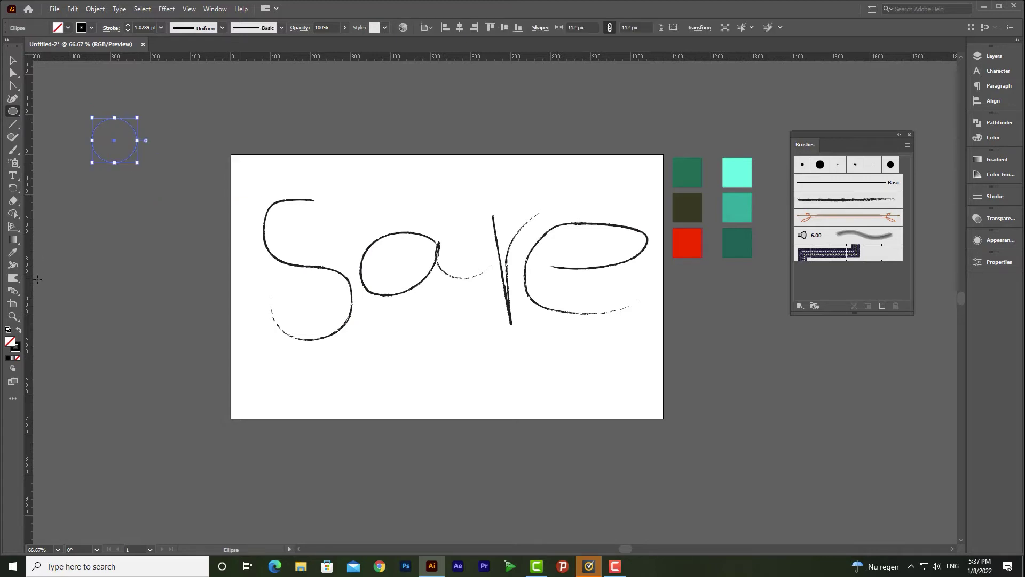
{"action": "key", "text": "v"}
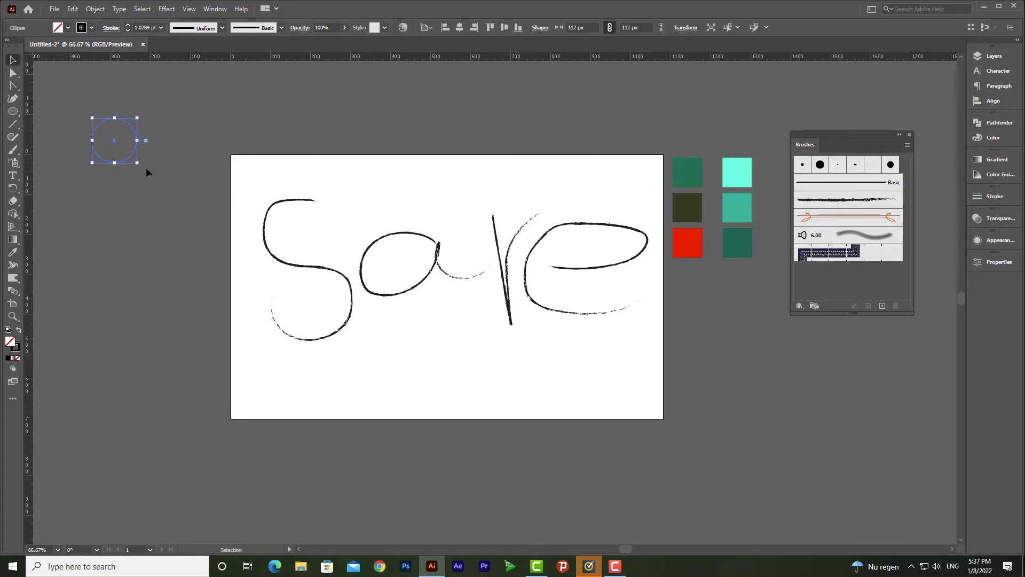
{"action": "mouse_move", "coordinate": [138, 162]}
{"action": "left_mouse_down"}
{"action": "mouse_move", "coordinate": [128, 154]}
{"action": "mouse_move", "coordinate": [168, 177]}
{"action": "left_mouse_up"}
- Give the circle a solid teal-green fill and no stroke
{"action": "left_click", "coordinate": [18, 330]}
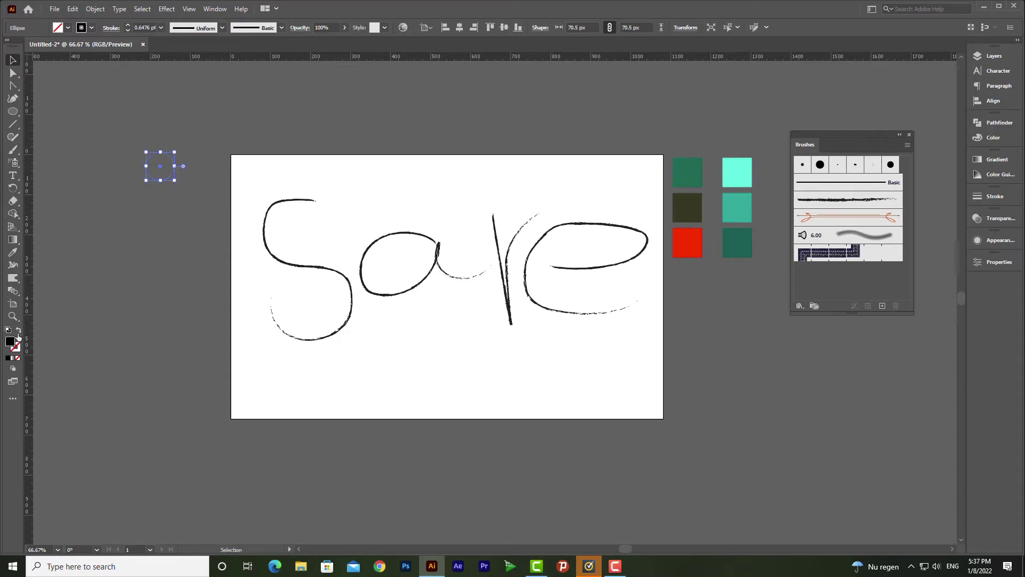
{"action": "type", "text": "04b290"}
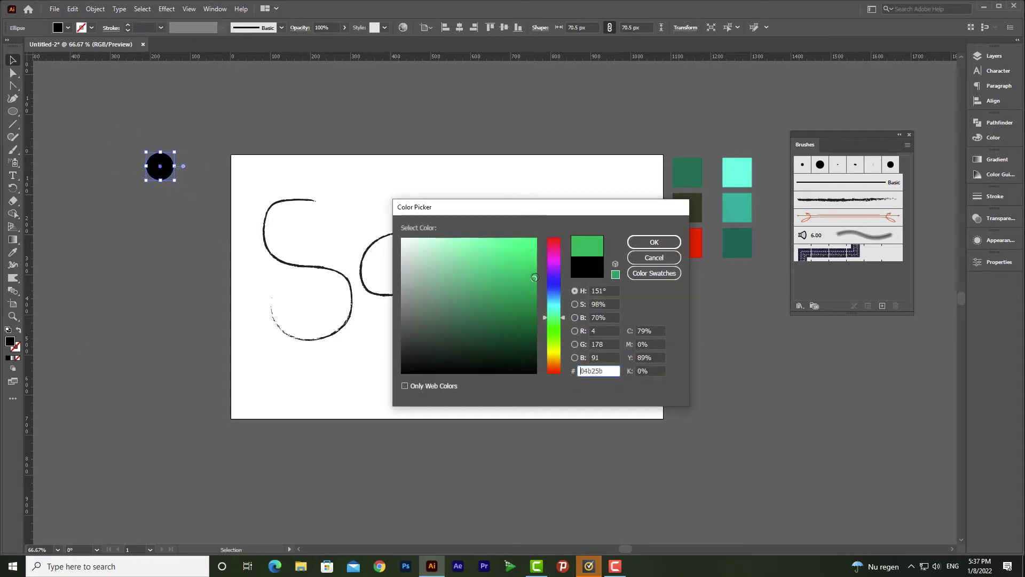
{"action": "left_click", "coordinate": [653, 242]}
- Duplicate the green circle straight below itself and fill the copy with olive yellow
{"action": "left_click_drag", "start_coordinate": [168, 173], "coordinate": [167, 360], "text": "alt"}
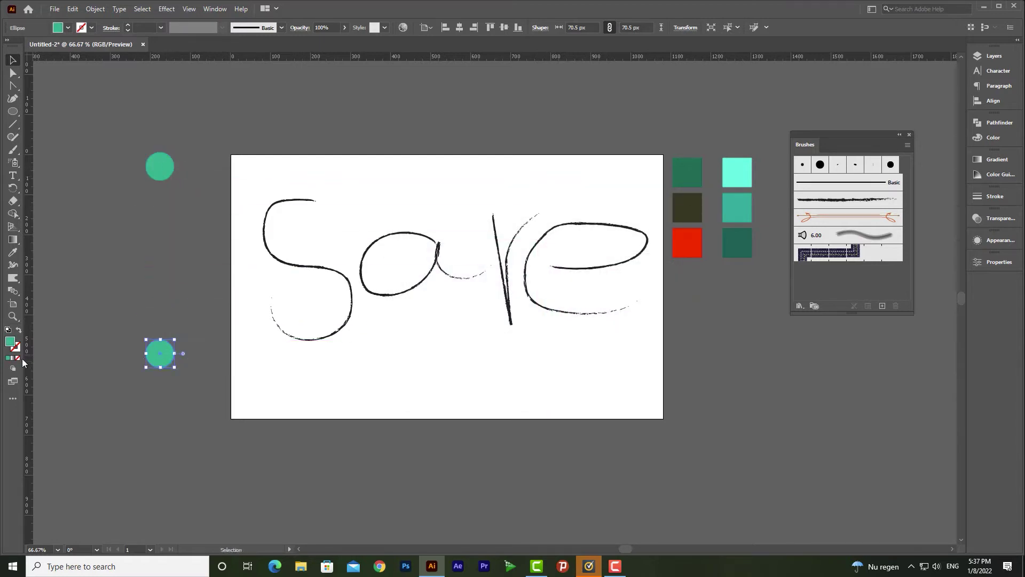
{"action": "double_click", "coordinate": [10, 341]}
{"action": "left_click", "coordinate": [554, 354]}
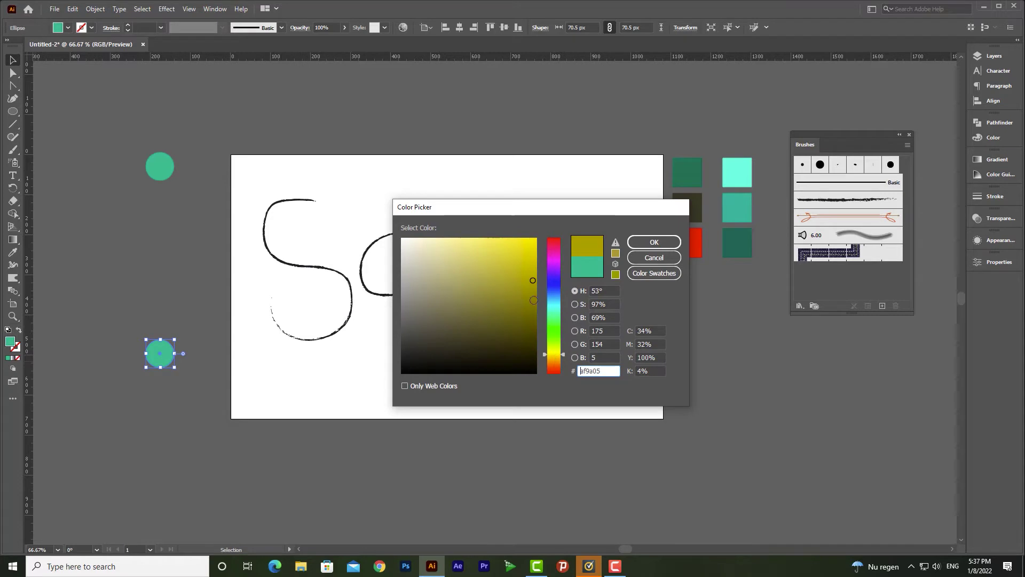
{"action": "left_click", "coordinate": [654, 242]}
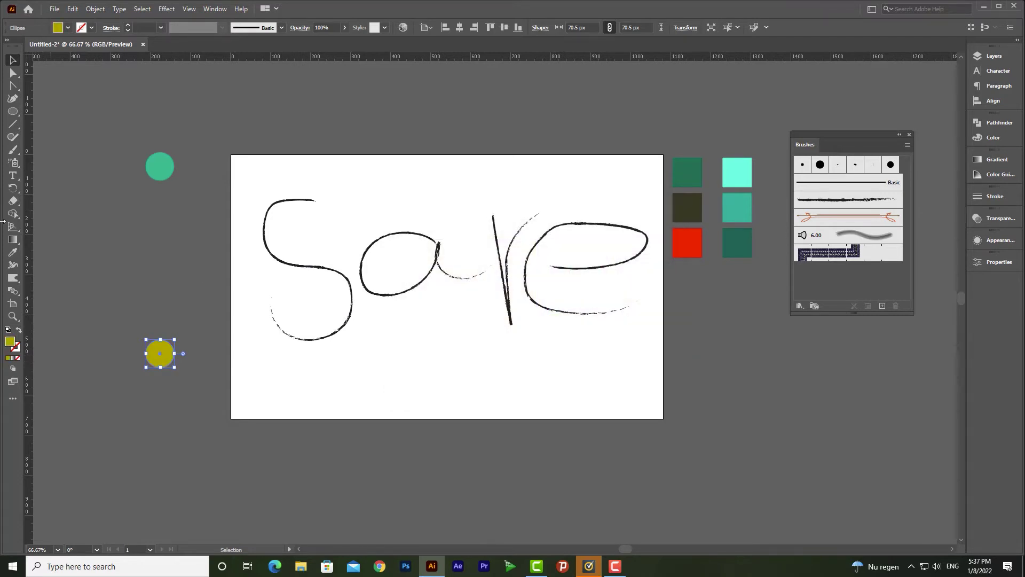
- Blend the green circle with the yellow one to form a vertical gradient bar
{"action": "left_click", "coordinate": [13, 290]}
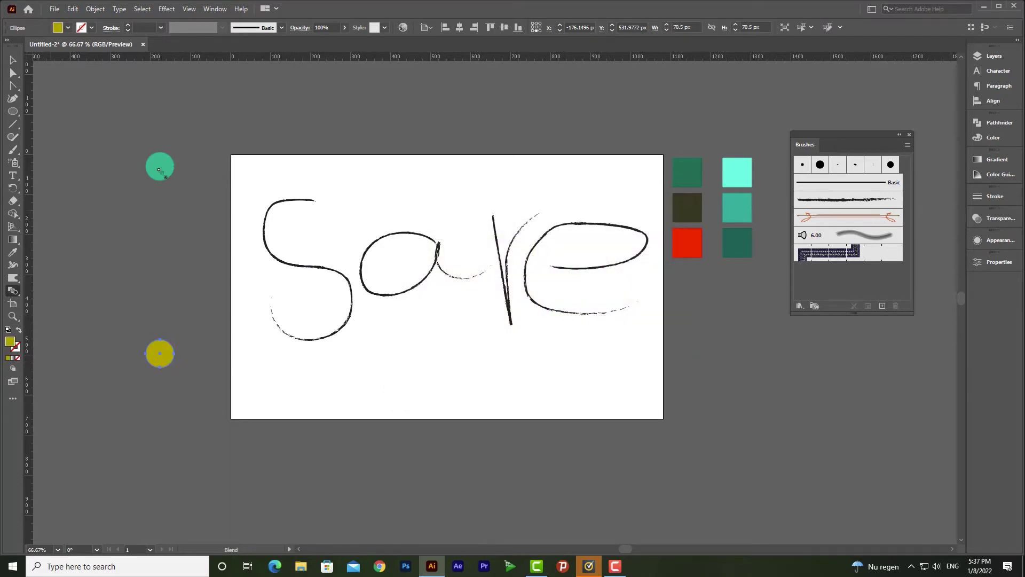
{"action": "left_click", "coordinate": [153, 345]}
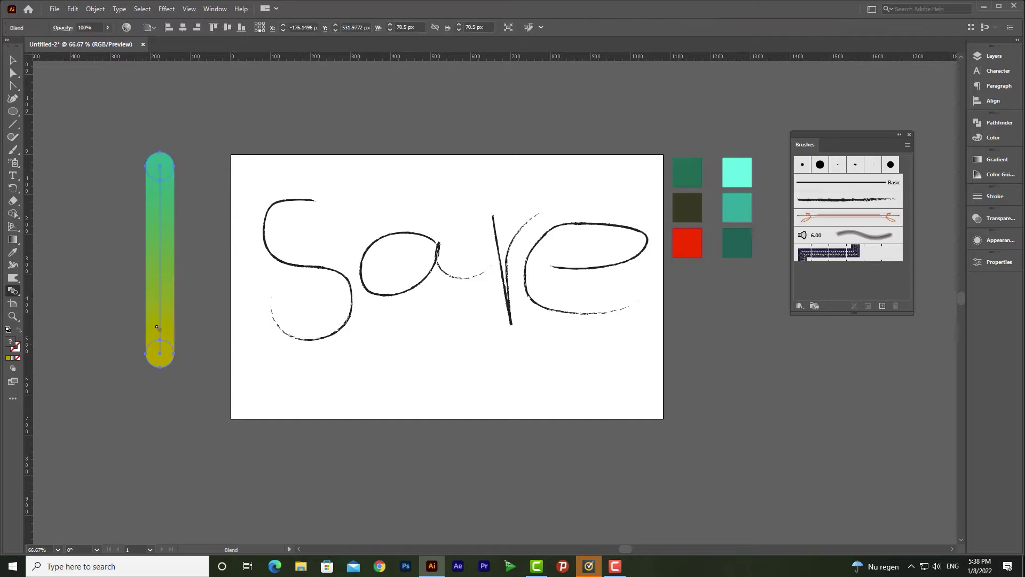
{"action": "key", "text": "v"}
- Set the blend's spacing to Specified Steps with 200 steps
{"action": "double_click", "coordinate": [13, 290]}
{"action": "left_click", "coordinate": [648, 131]}
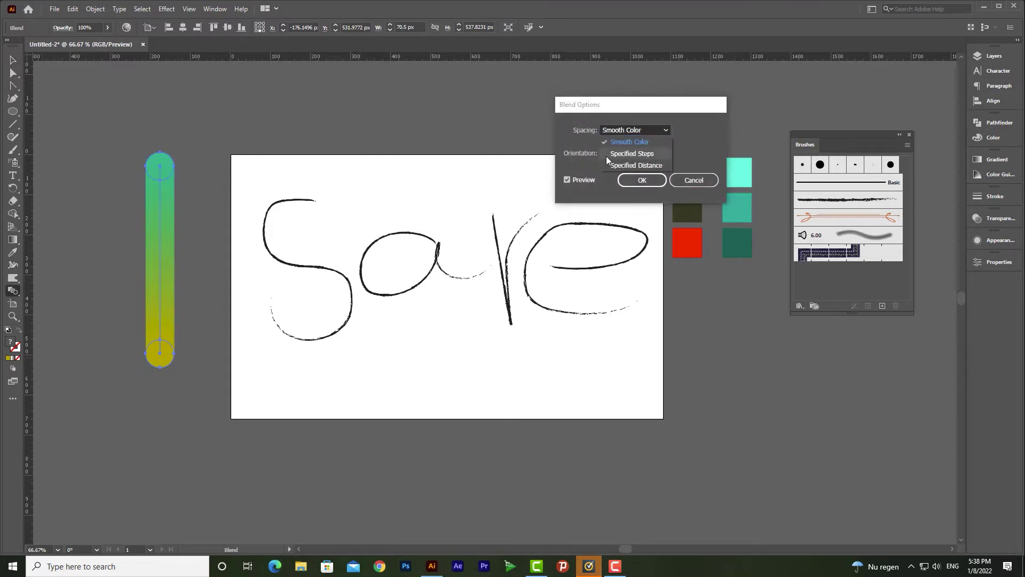
{"action": "left_click", "coordinate": [624, 154]}
{"action": "left_click", "coordinate": [635, 133]}
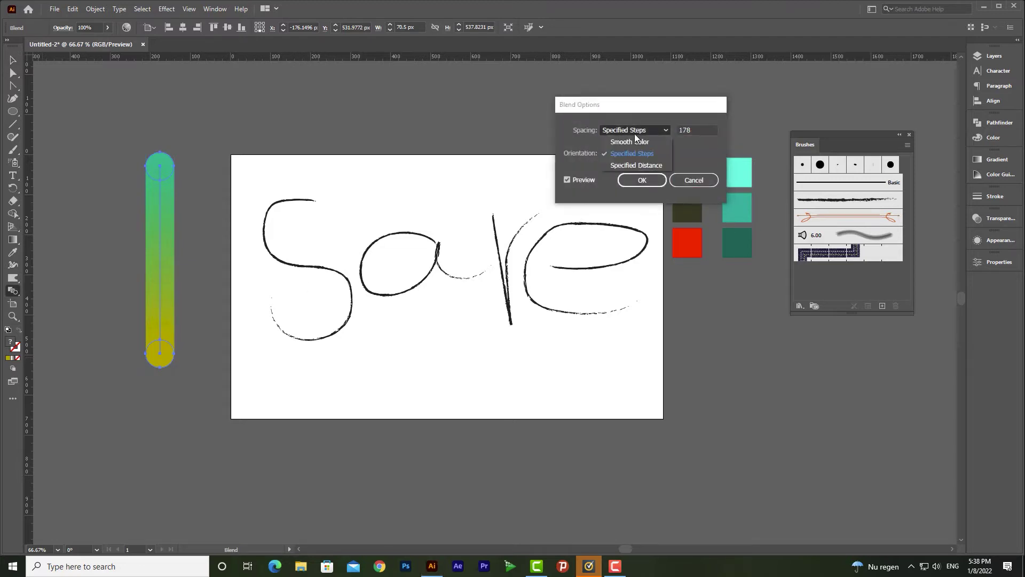
{"action": "left_click", "coordinate": [645, 153]}
{"action": "key", "text": "Tab"}
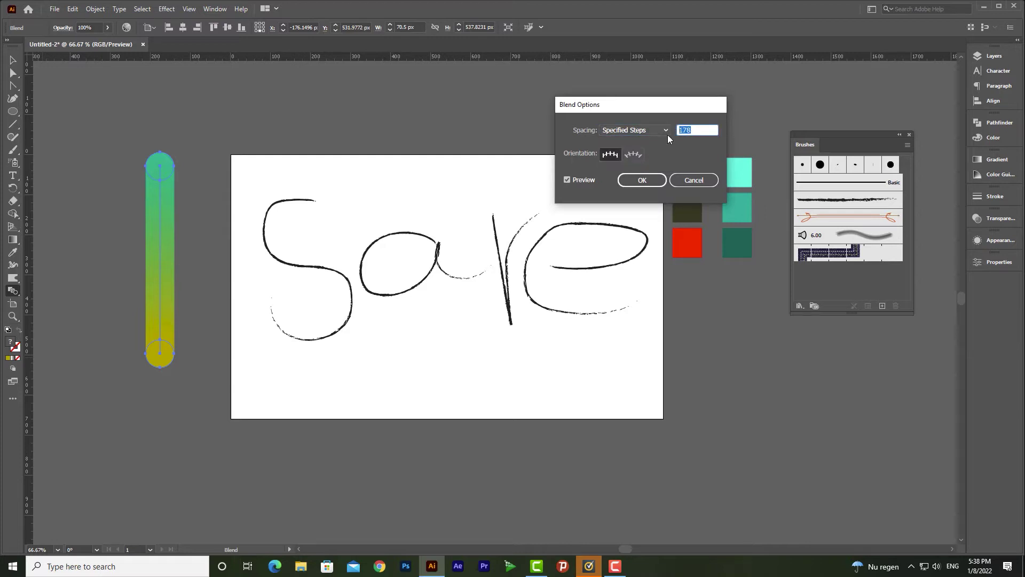
{"action": "type", "text": "200"}
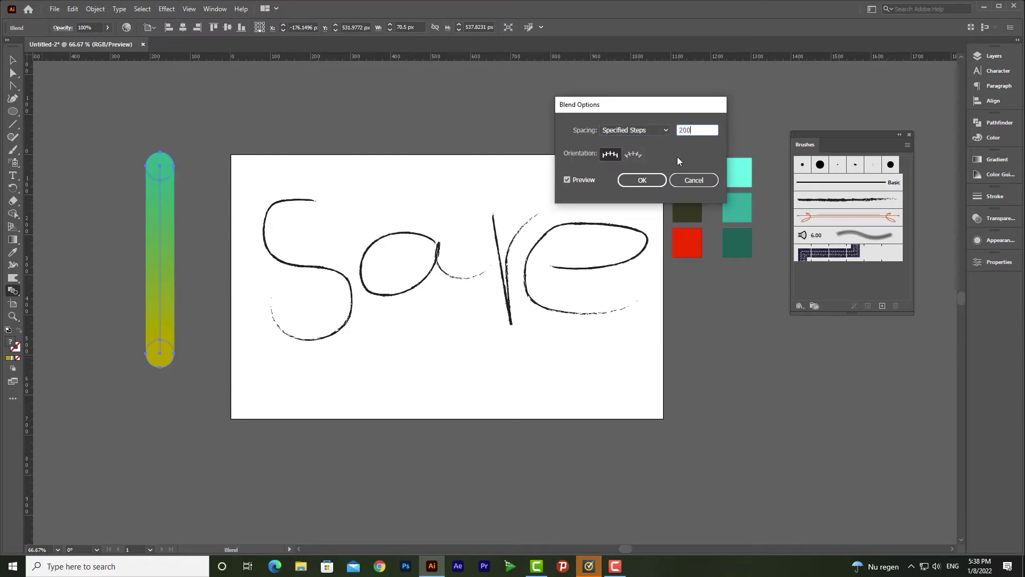
{"action": "left_click", "coordinate": [643, 181]}
- Move the gradient bar farther from the artboard and place three copies of it side by side
{"action": "key", "text": "v"}
{"action": "left_click_drag", "start_coordinate": [152, 249], "coordinate": [69, 210]}
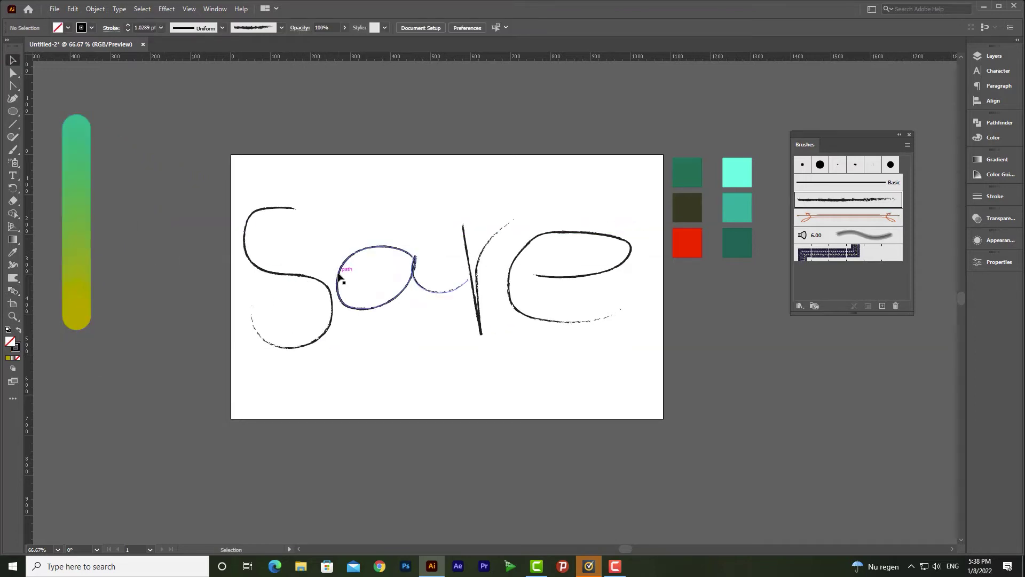
{"action": "left_click", "coordinate": [72, 287]}
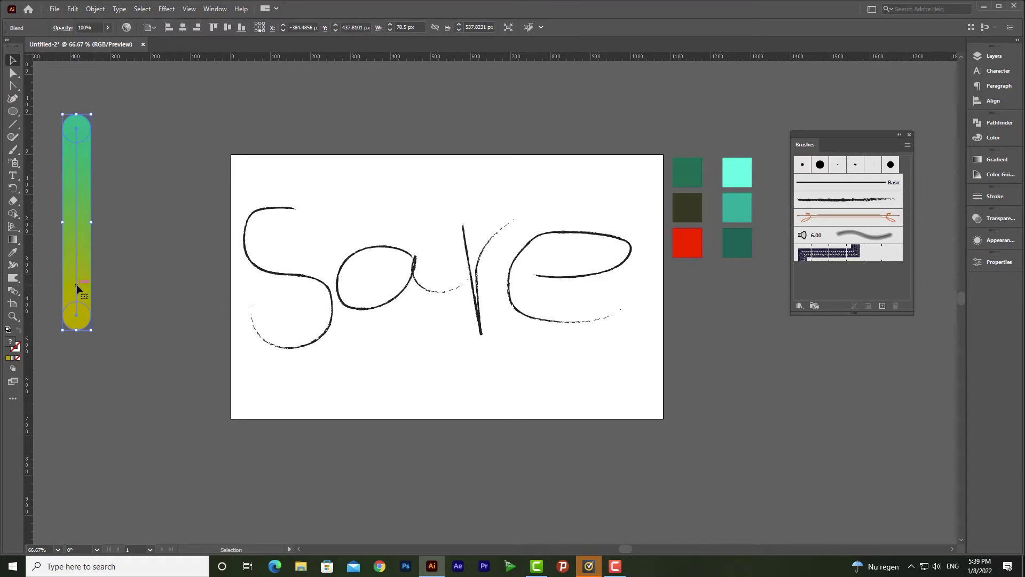
{"action": "left_click_drag", "start_coordinate": [76, 289], "coordinate": [186, 282]}
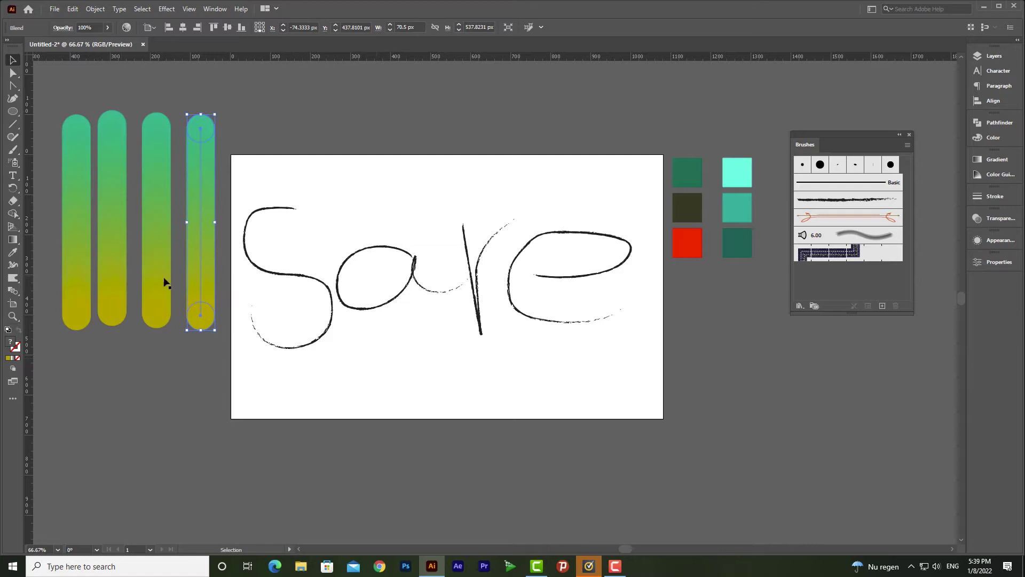
- Replace the spine of the gradient bar nearest the artboard with the painted S
{"action": "left_click", "coordinate": [267, 272]}
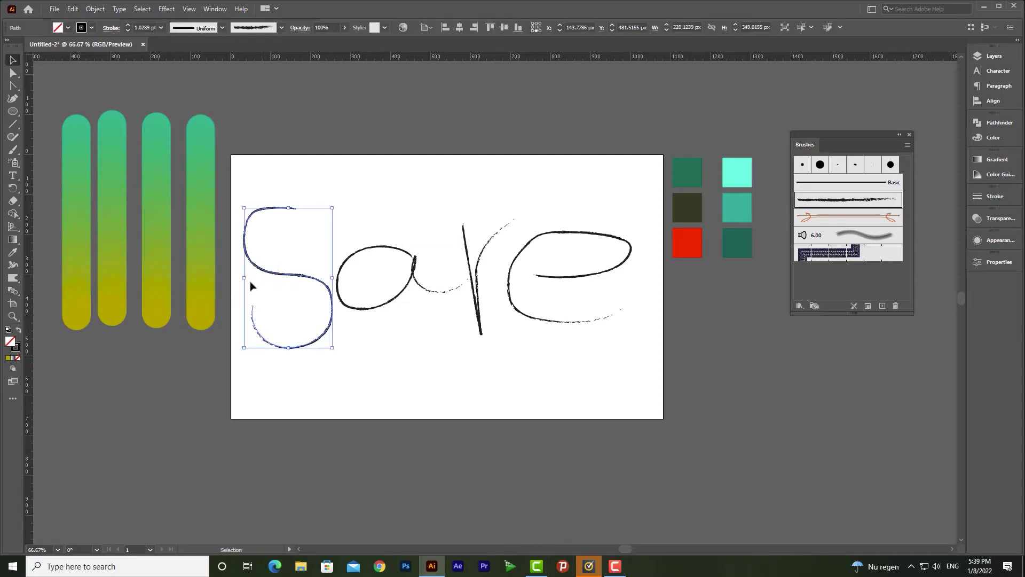
{"action": "left_click", "coordinate": [203, 268], "text": "shift"}
{"action": "left_click", "coordinate": [97, 9]}
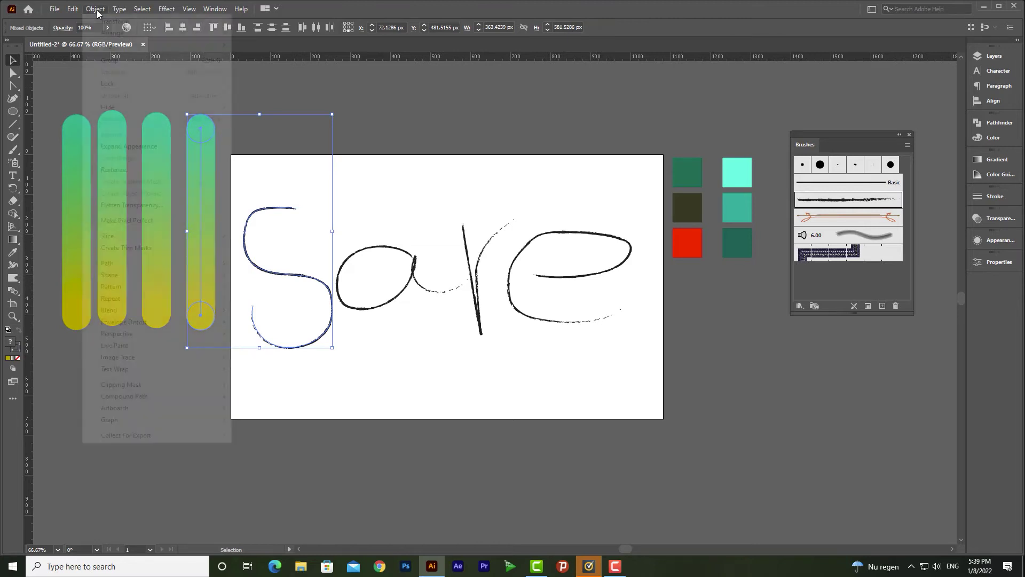
{"action": "mouse_move", "coordinate": [205, 315]}
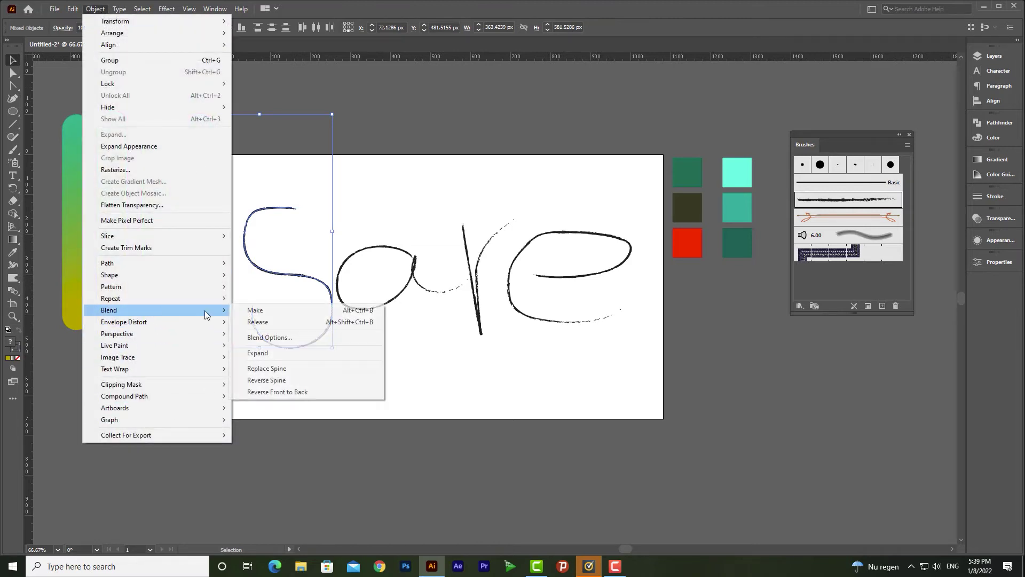
{"action": "left_click", "coordinate": [279, 372]}
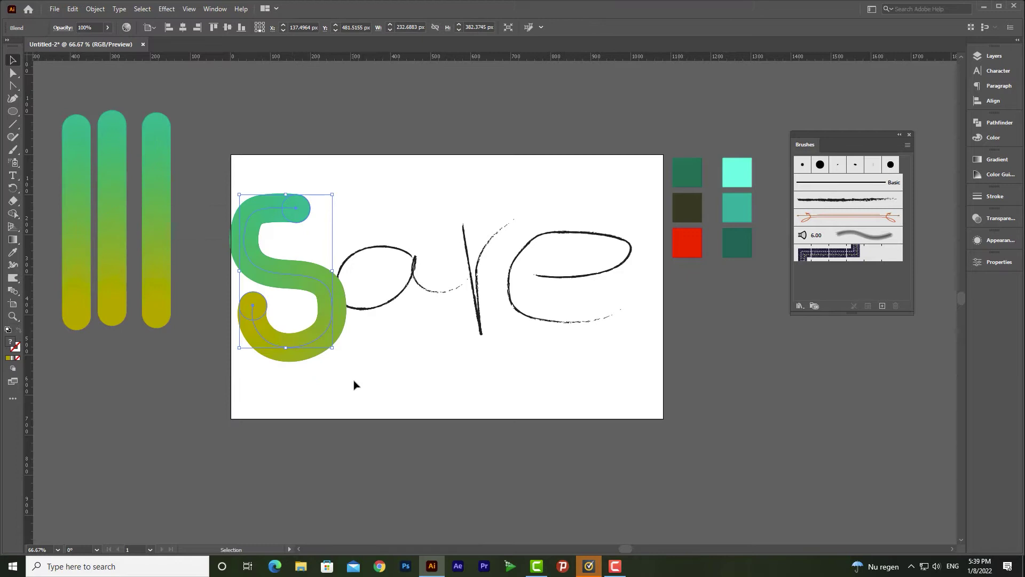
{"action": "left_click", "coordinate": [378, 388]}
- Replace the spine of the next gradient bar with the painted letter a
{"action": "left_click", "coordinate": [346, 306]}
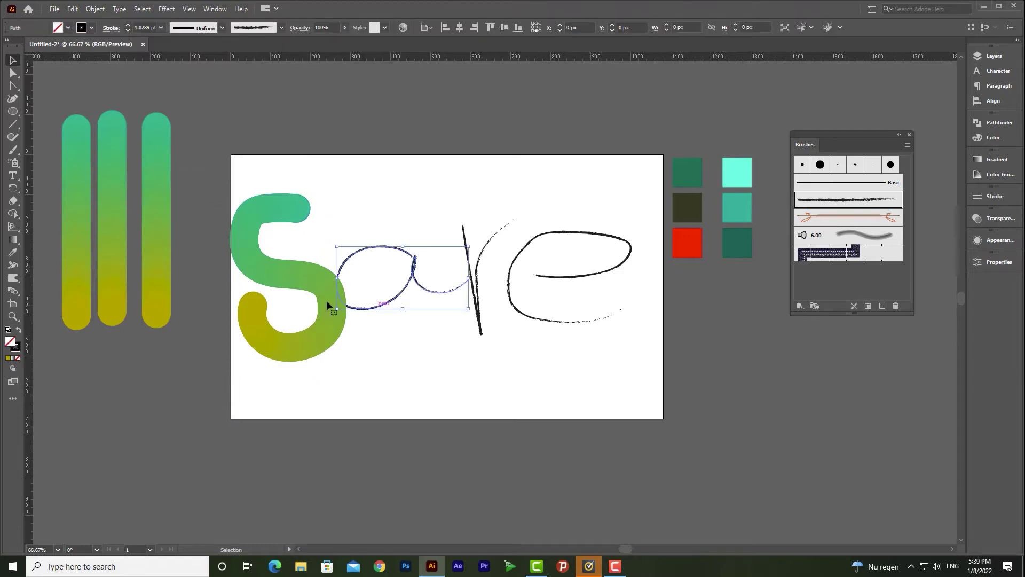
{"action": "left_click", "coordinate": [166, 290], "text": "shift"}
{"action": "left_click", "coordinate": [95, 9]}
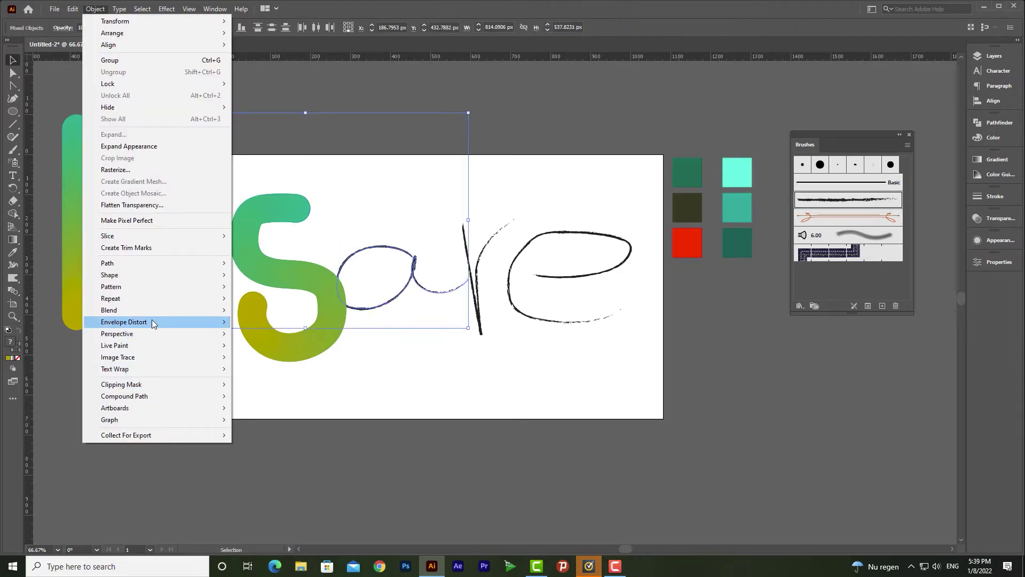
{"action": "mouse_move", "coordinate": [161, 310]}
{"action": "left_click", "coordinate": [269, 373]}
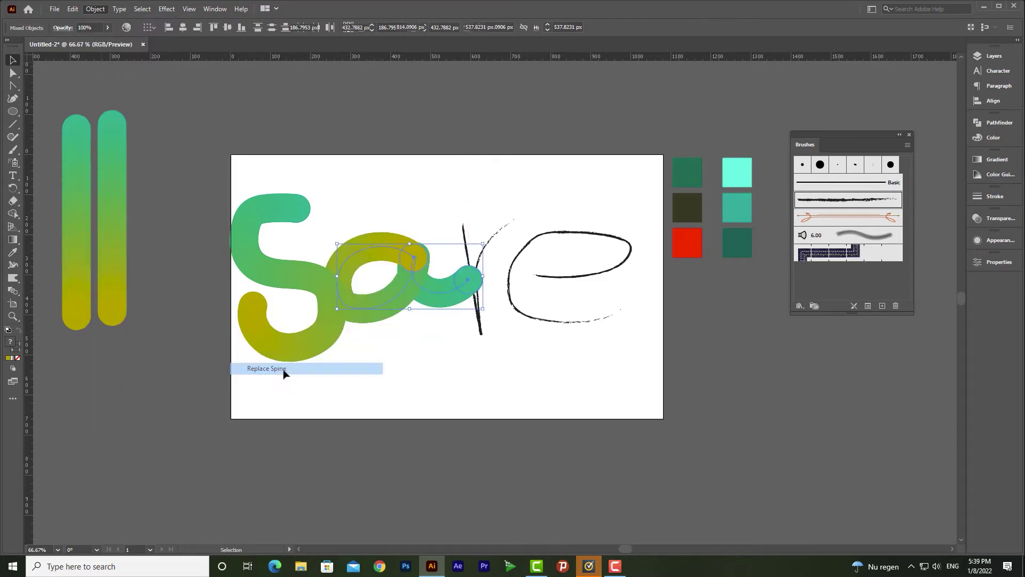
- Move the letter r up and use it to replace the spine of another gradient bar
{"action": "mouse_move", "coordinate": [494, 237]}
{"action": "left_mouse_down"}
{"action": "mouse_move", "coordinate": [511, 184]}
{"action": "mouse_move", "coordinate": [500, 188]}
{"action": "left_mouse_up"}
{"action": "left_click", "coordinate": [108, 230], "text": "shift"}
{"action": "left_click", "coordinate": [95, 9]}
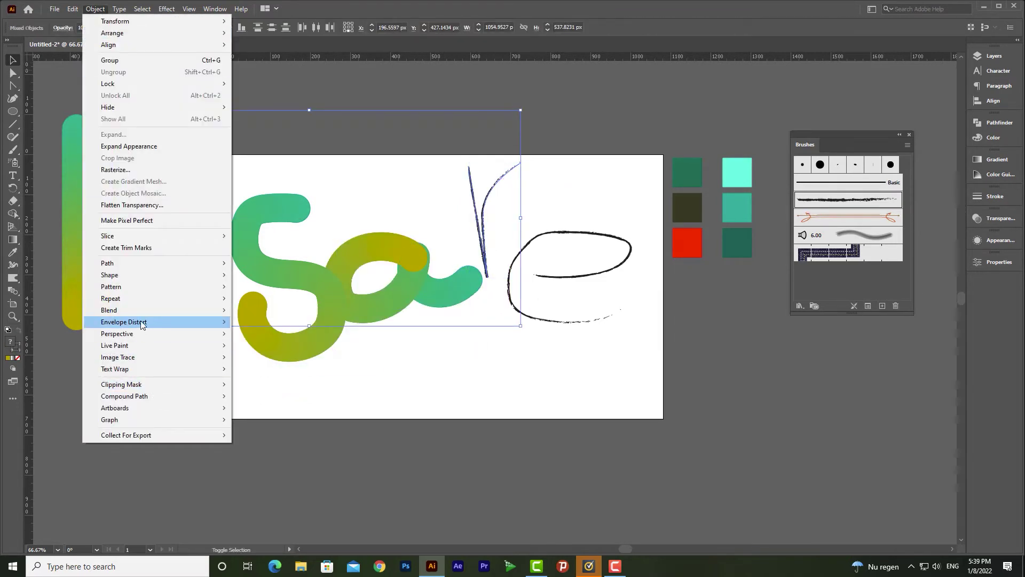
{"action": "mouse_move", "coordinate": [160, 309]}
{"action": "left_click", "coordinate": [267, 369]}
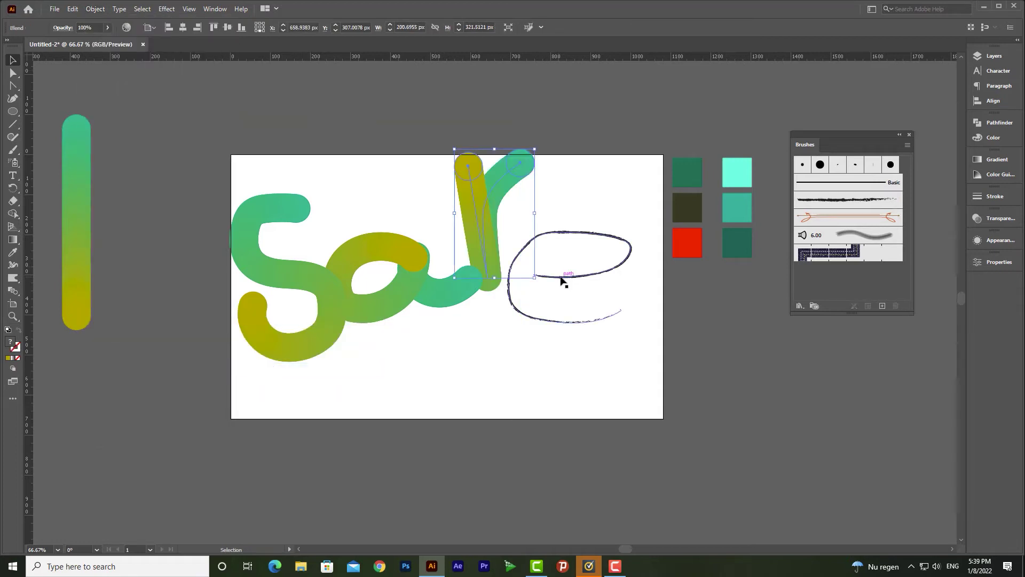
- Move the letter e down and use it to replace the spine of the last gradient bar
{"action": "left_click_drag", "start_coordinate": [563, 277], "coordinate": [556, 304]}
{"action": "left_click", "coordinate": [82, 190], "text": "shift"}
{"action": "left_click", "coordinate": [95, 9]}
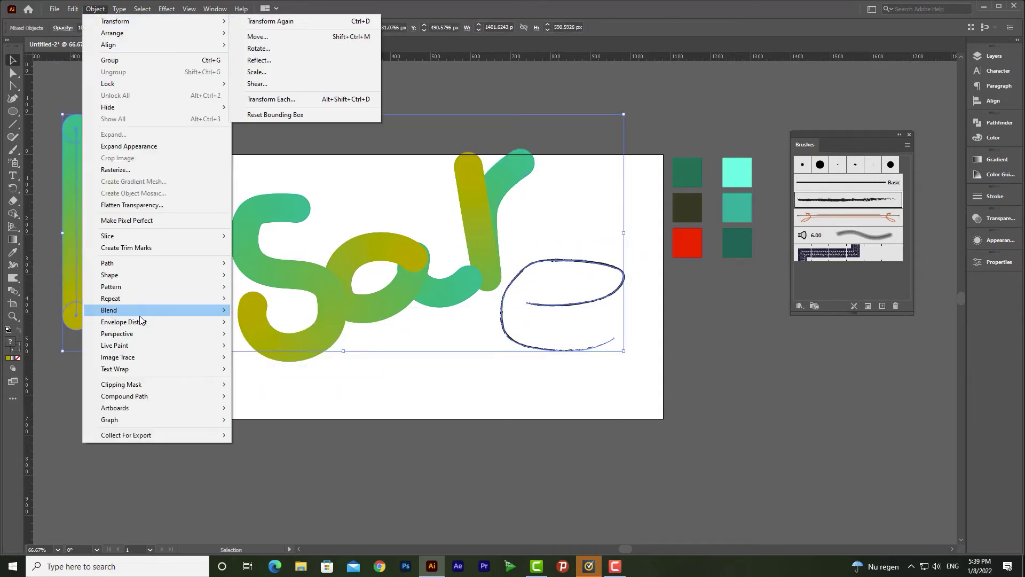
{"action": "mouse_move", "coordinate": [161, 310]}
{"action": "left_click", "coordinate": [267, 368]}
- Reposition the blended letters a, r and e to improve their spacing beside the S
{"action": "left_click_drag", "start_coordinate": [543, 306], "coordinate": [499, 292]}
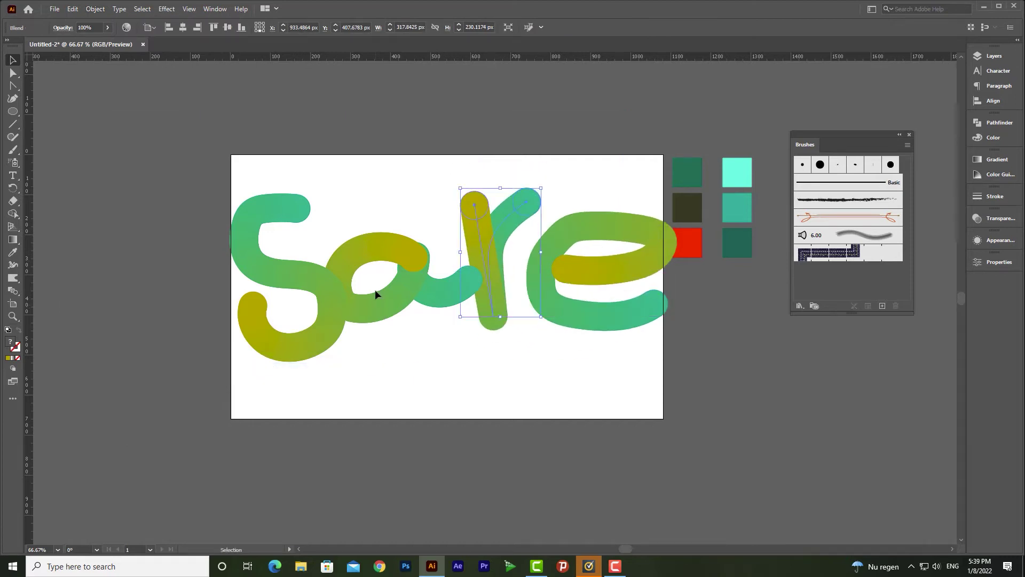
{"action": "left_click_drag", "start_coordinate": [389, 294], "coordinate": [383, 251]}
{"action": "left_click_drag", "start_coordinate": [483, 295], "coordinate": [497, 279]}
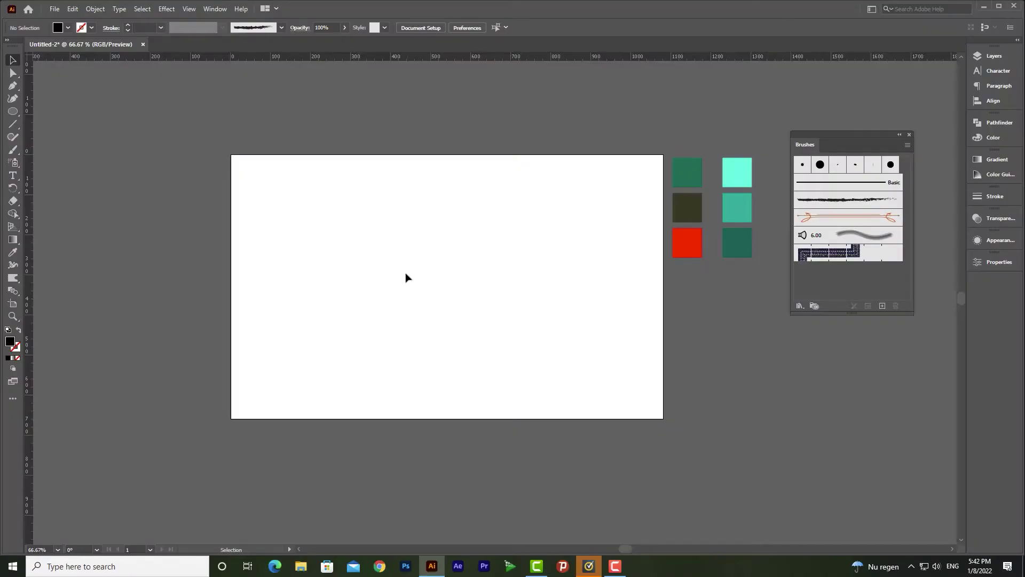
- Move the six colour squares to the left side of the artboard and deselect them
{"action": "left_click_drag", "start_coordinate": [681, 238], "coordinate": [145, 213]}
{"action": "left_click", "coordinate": [13, 112]}
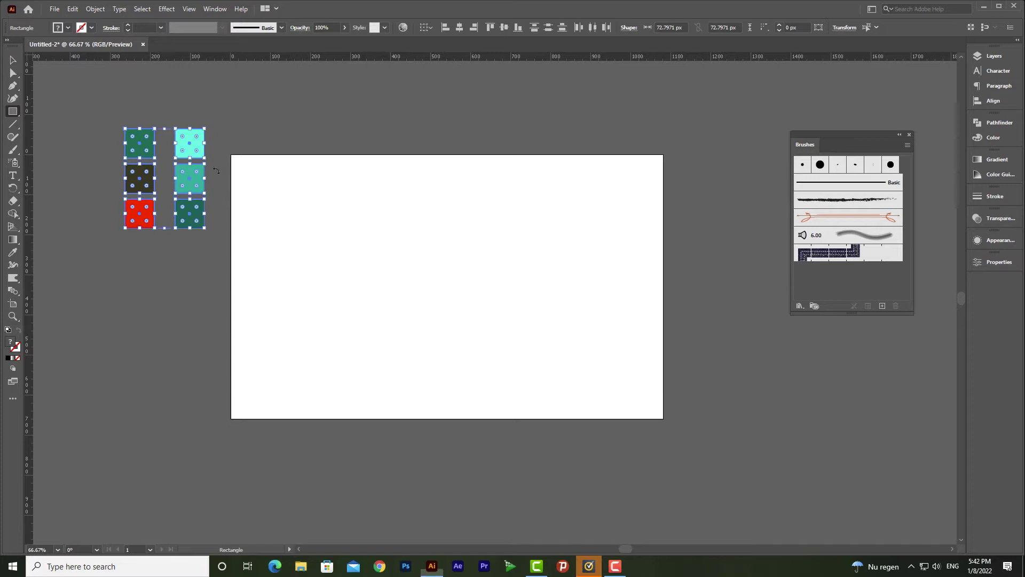
{"action": "left_click", "coordinate": [15, 58]}
{"action": "left_click", "coordinate": [119, 75]}
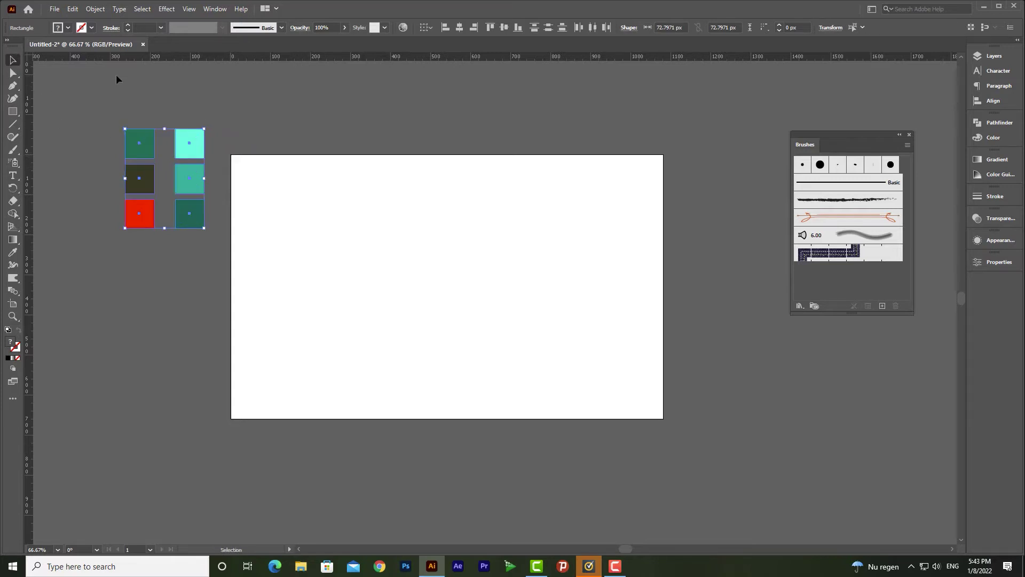
- Draw a 1080 by 659.75 px rectangle covering the whole artboard
{"action": "left_click", "coordinate": [21, 111]}
{"action": "left_click_drag", "start_coordinate": [231, 155], "coordinate": [663, 418]}
{"action": "left_click", "coordinate": [13, 60]}
- Apply a white-to-black linear gradient to the artboard rectangle, putting the brush collection away and placing the gradient controls beside the artboard
{"action": "left_click", "coordinate": [994, 159]}
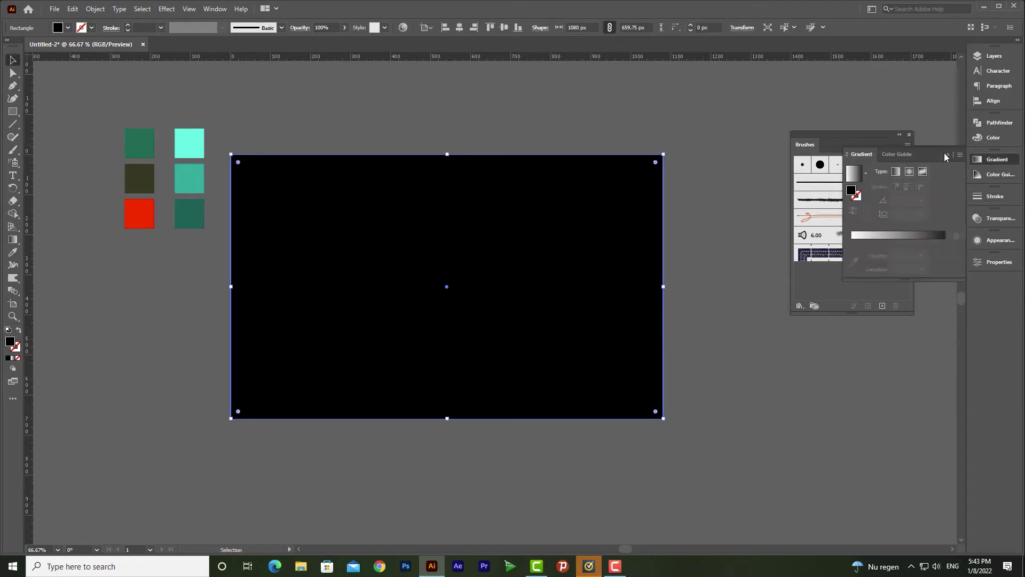
{"action": "left_click", "coordinate": [909, 134]}
{"action": "left_click_drag", "start_coordinate": [860, 153], "coordinate": [689, 191]}
{"action": "left_click", "coordinate": [709, 286]}
- Recolour the gradient's black end stop with the dark green sampled from the upper-left colour square
{"action": "left_click", "coordinate": [774, 293]}
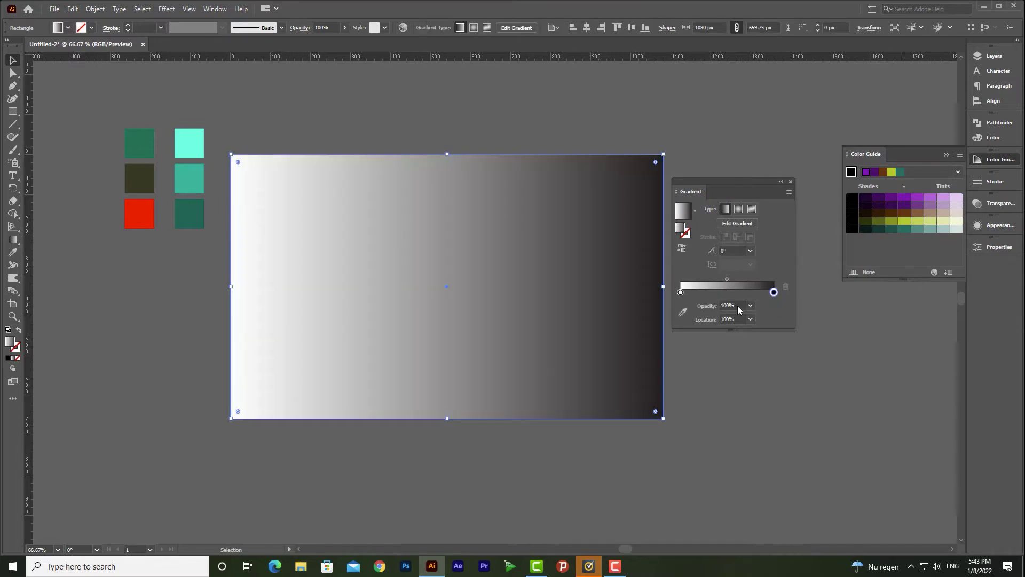
{"action": "left_click", "coordinate": [683, 313]}
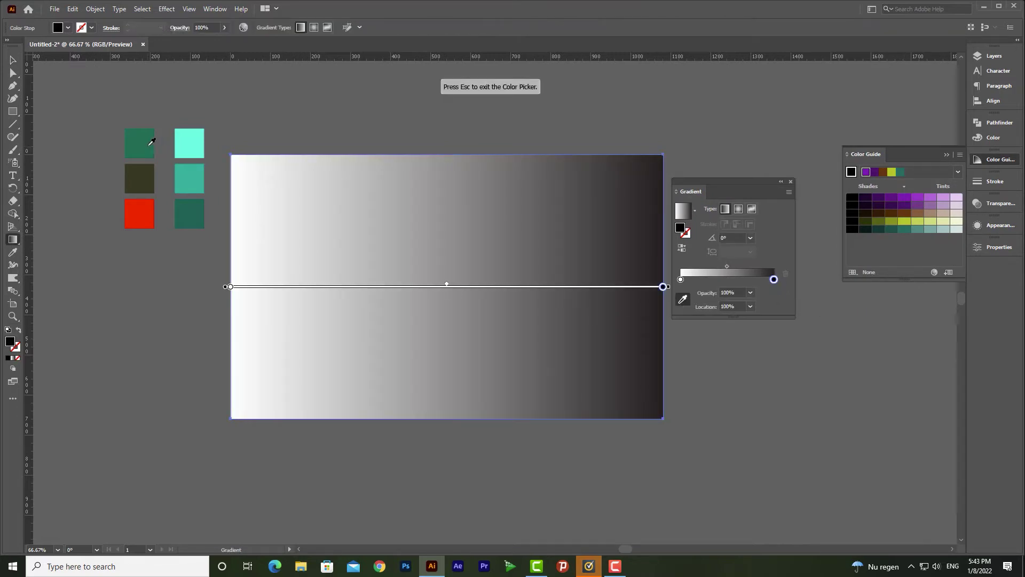
{"action": "left_click", "coordinate": [149, 144]}
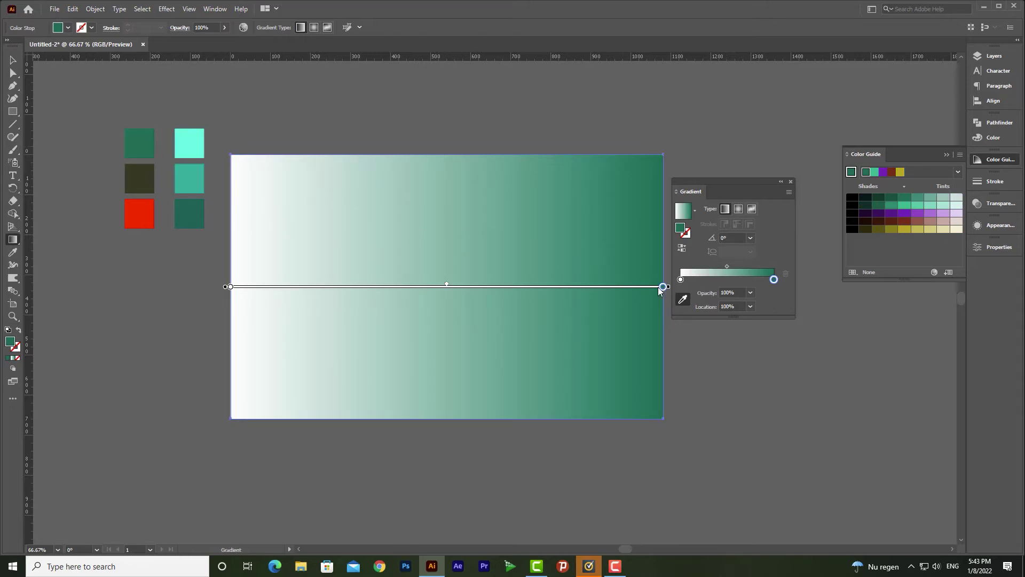
- Recolour the background gradient's dark green end stop with a teal blue picked from the colour spectrum
{"action": "double_click", "coordinate": [773, 279]}
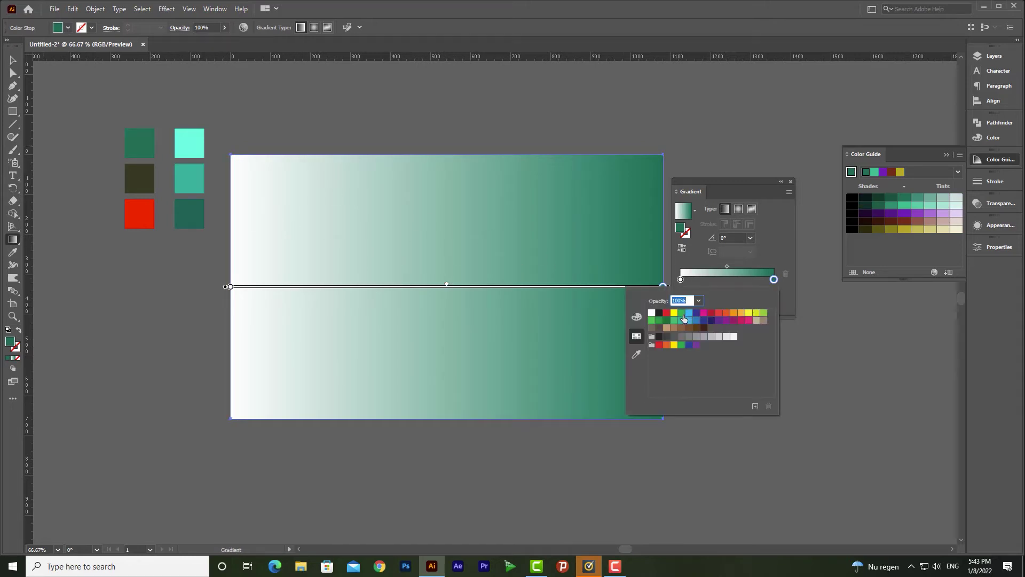
{"action": "left_click", "coordinate": [637, 317]}
{"action": "left_click", "coordinate": [709, 382]}
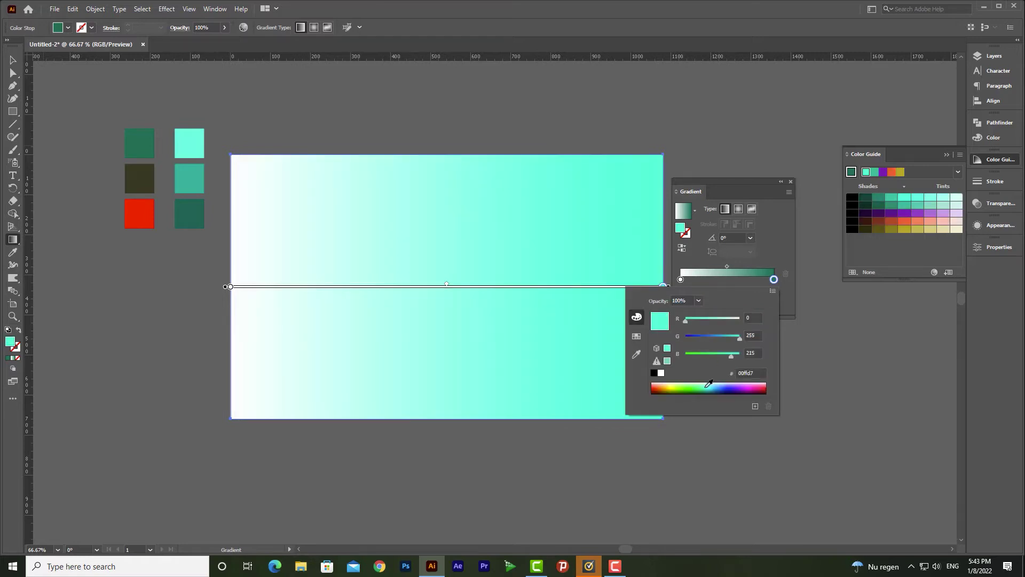
{"action": "left_click_drag", "start_coordinate": [708, 383], "coordinate": [713, 385]}
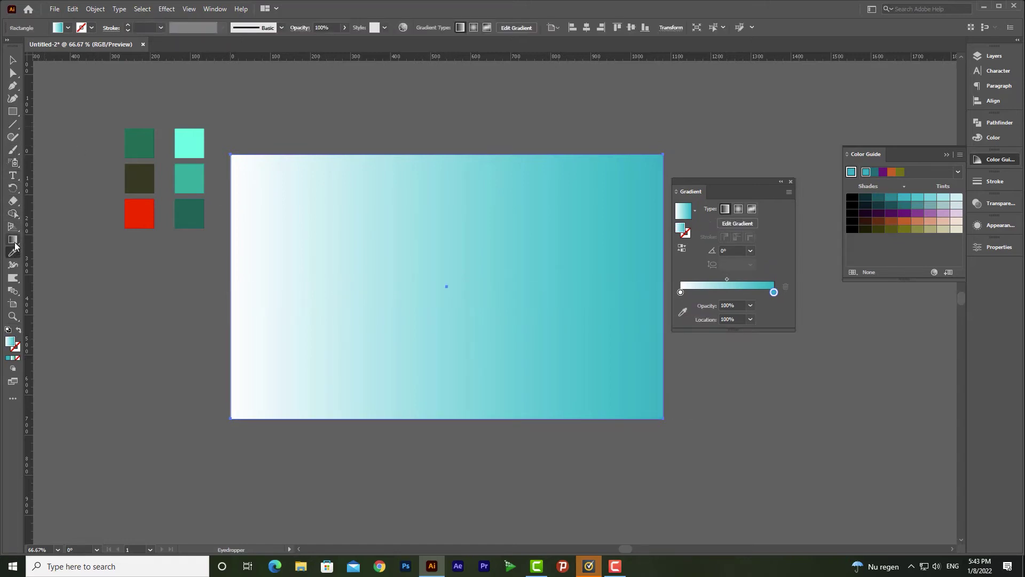
- Redirect the background gradient vertically at 90°, with teal blue at the upper edge fading to white at the lower edge
{"action": "left_click_drag", "start_coordinate": [425, 185], "coordinate": [426, 318]}
{"action": "mouse_move", "coordinate": [426, 414]}
{"action": "left_mouse_down"}
{"action": "mouse_move", "coordinate": [439, 178]}
{"action": "mouse_move", "coordinate": [426, 171]}
{"action": "mouse_move", "coordinate": [427, 60]}
{"action": "left_mouse_up"}
{"action": "left_click", "coordinate": [13, 60]}
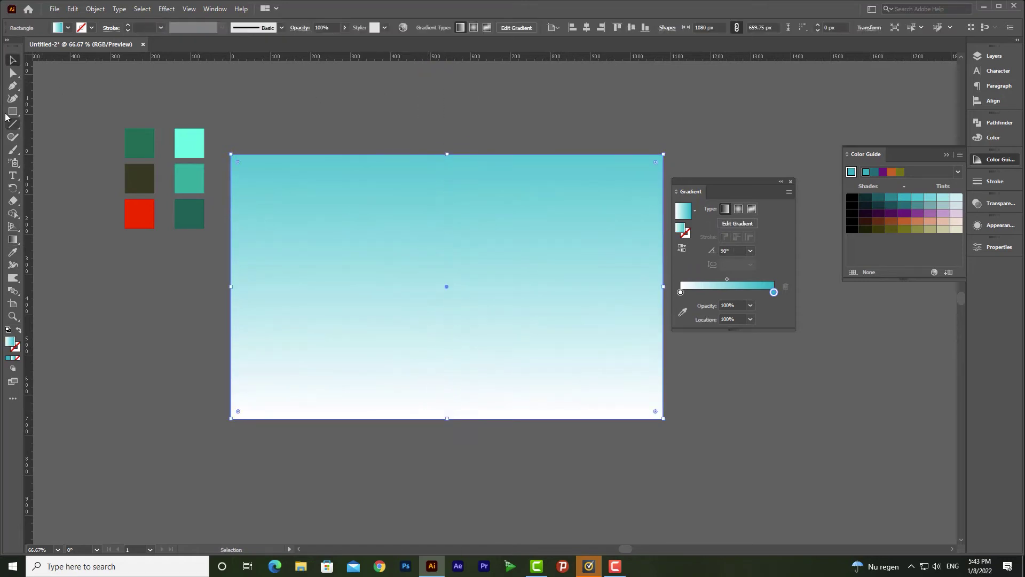
- Draw a closed hill shape with the Pen tool, cresting over the artboard's left part and sloping down past its lower-right corner
{"action": "left_click_drag", "start_coordinate": [13, 85], "coordinate": [42, 85]}
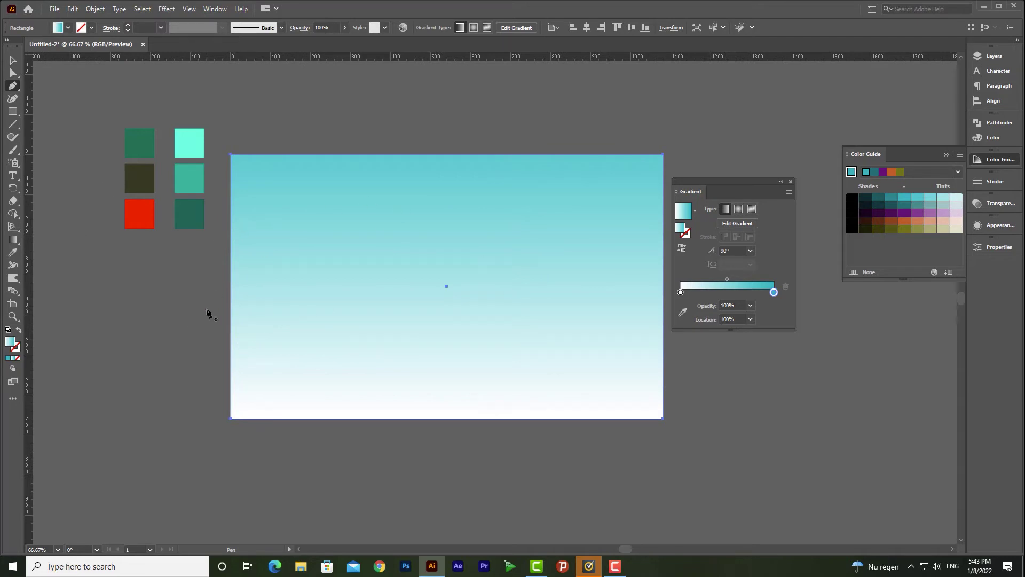
{"action": "left_click", "coordinate": [219, 288]}
{"action": "left_click_drag", "start_coordinate": [321, 237], "coordinate": [396, 251]}
{"action": "left_click_drag", "start_coordinate": [459, 380], "coordinate": [555, 387]}
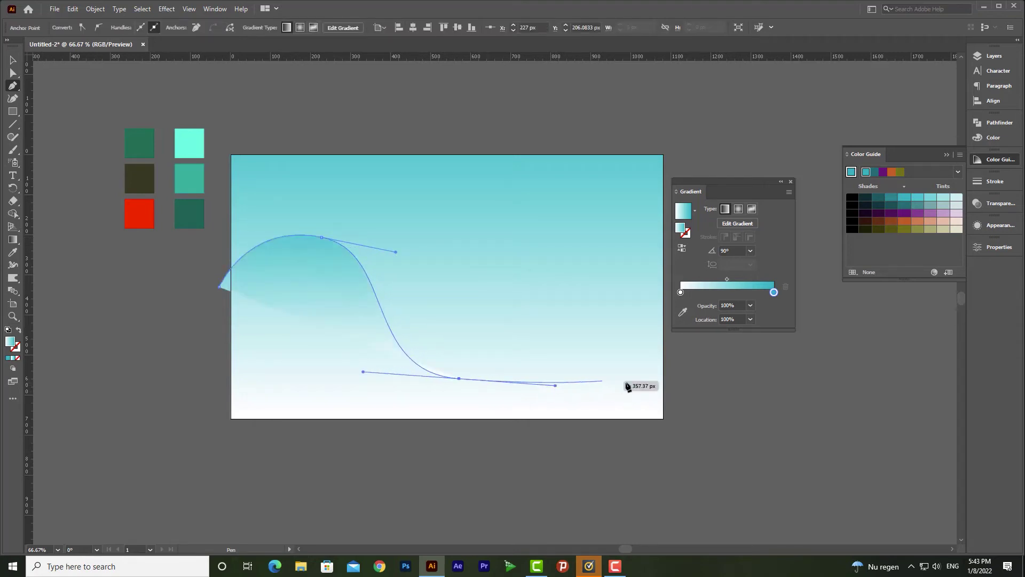
{"action": "key", "text": "ctrl+z"}
{"action": "left_click_drag", "start_coordinate": [442, 358], "coordinate": [545, 365]}
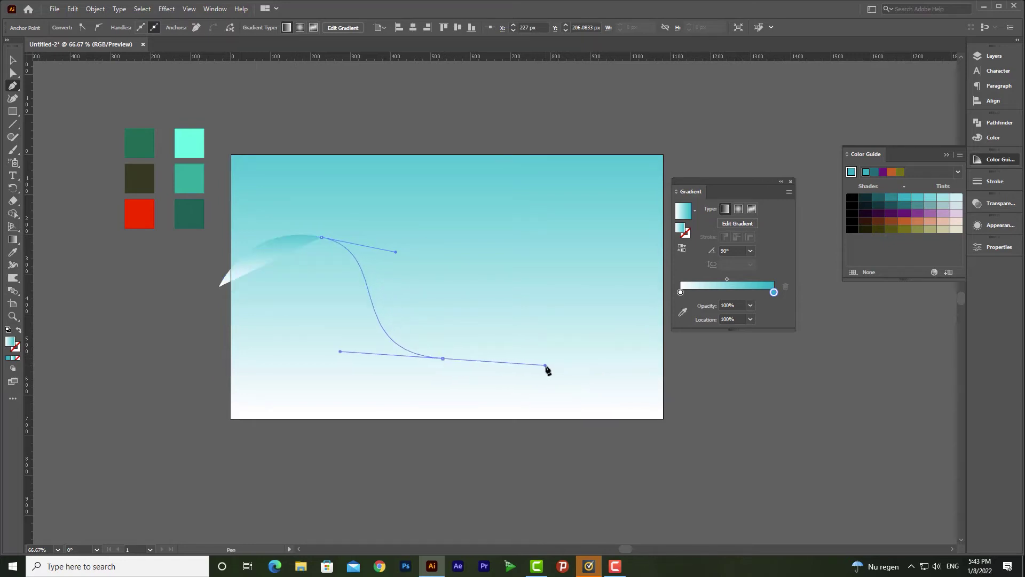
{"action": "left_click_drag", "start_coordinate": [647, 432], "coordinate": [698, 470]}
{"action": "left_click", "coordinate": [647, 432]}
{"action": "left_click", "coordinate": [219, 436]}
{"action": "left_click", "coordinate": [220, 287]}
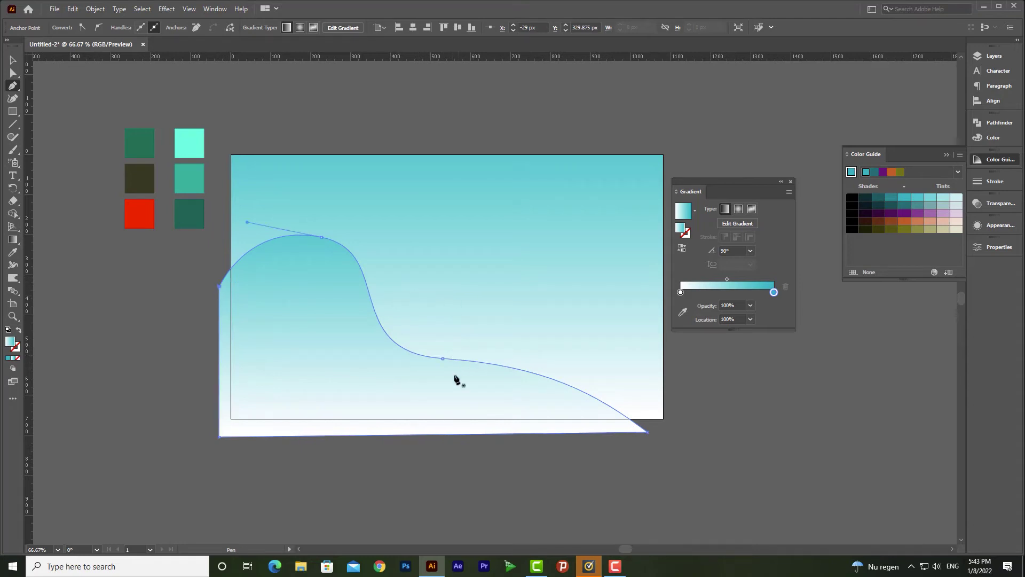
- Draw a second, lower wavy hill with the Pen tool, spanning the artboard's full width and closing below its lower edge
{"action": "left_click_drag", "start_coordinate": [321, 342], "coordinate": [366, 366]}
{"action": "key", "text": "ctrl+z"}
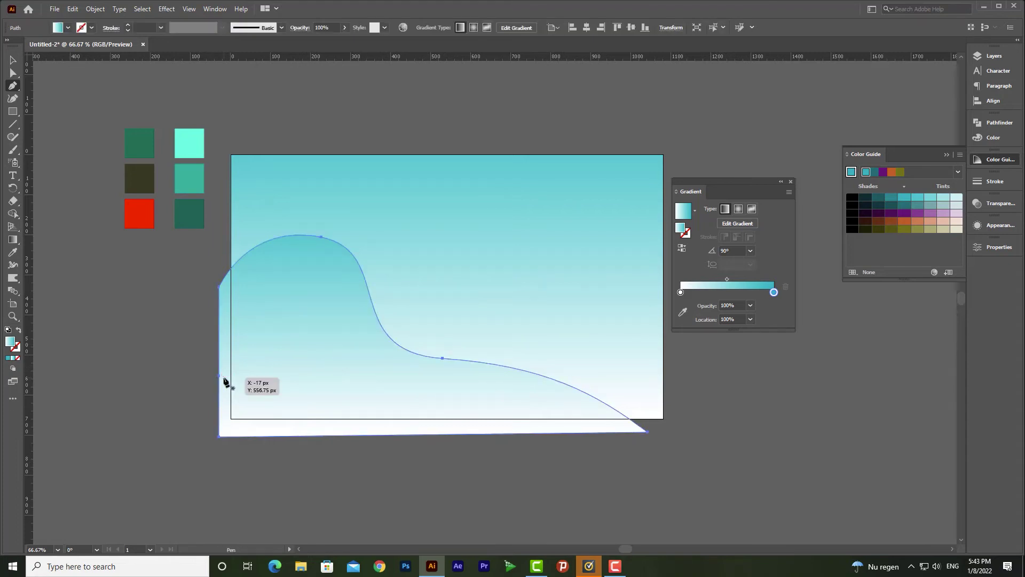
{"action": "left_click", "coordinate": [222, 376]}
{"action": "left_click_drag", "start_coordinate": [314, 327], "coordinate": [371, 355]}
{"action": "left_click_drag", "start_coordinate": [475, 389], "coordinate": [560, 387]}
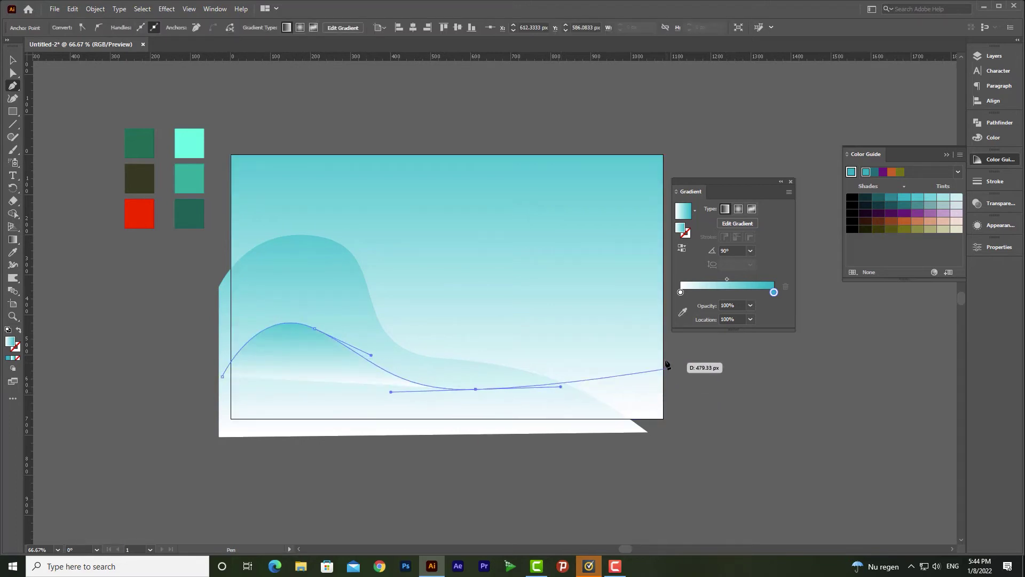
{"action": "key", "text": "ctrl+z"}
{"action": "left_click_drag", "start_coordinate": [476, 390], "coordinate": [580, 377]}
{"action": "mouse_move", "coordinate": [694, 355]}
{"action": "left_mouse_down"}
{"action": "mouse_move", "coordinate": [840, 389]}
{"action": "mouse_move", "coordinate": [696, 359]}
{"action": "mouse_move", "coordinate": [698, 435]}
{"action": "mouse_move", "coordinate": [698, 355]}
{"action": "left_mouse_up"}
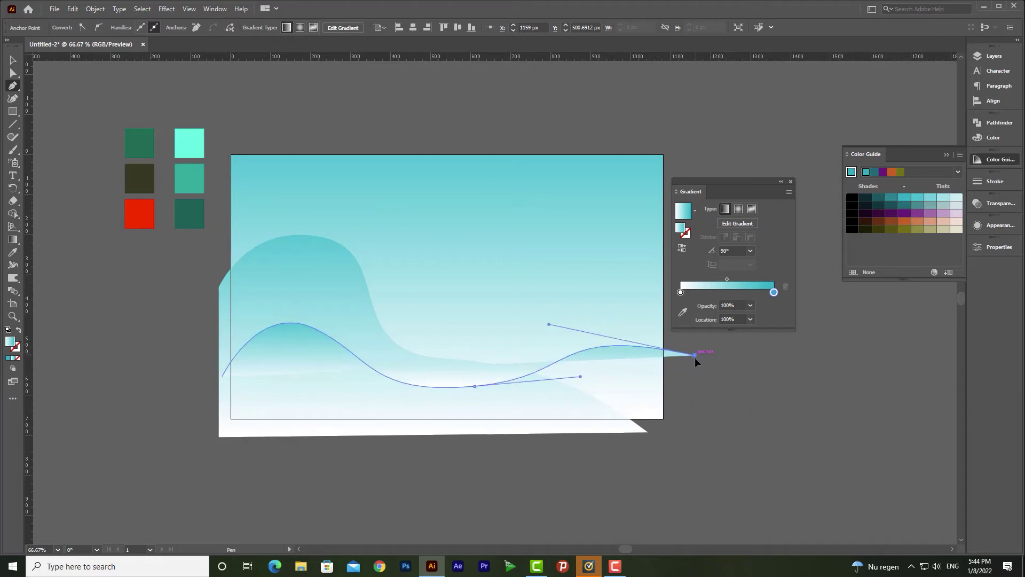
{"action": "left_click", "coordinate": [694, 446], "text": "shift"}
{"action": "left_click", "coordinate": [222, 377]}
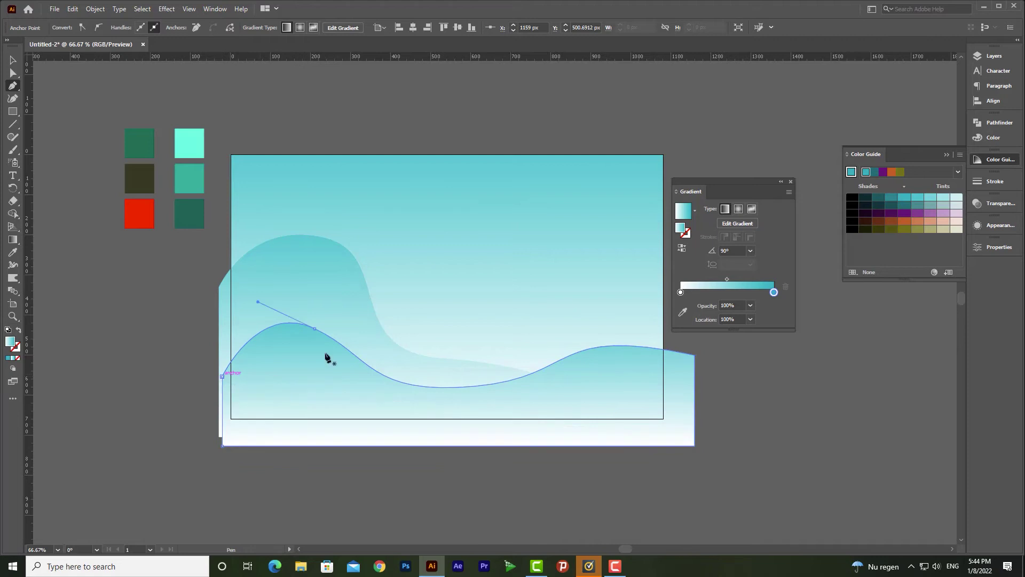
- Draw an ellipse of about 803 by 476 px over the lower-right part of the artboard
{"action": "left_click", "coordinate": [11, 114]}
{"action": "left_click", "coordinate": [60, 124]}
{"action": "left_click_drag", "start_coordinate": [463, 270], "coordinate": [694, 452]}
{"action": "key", "text": "v"}
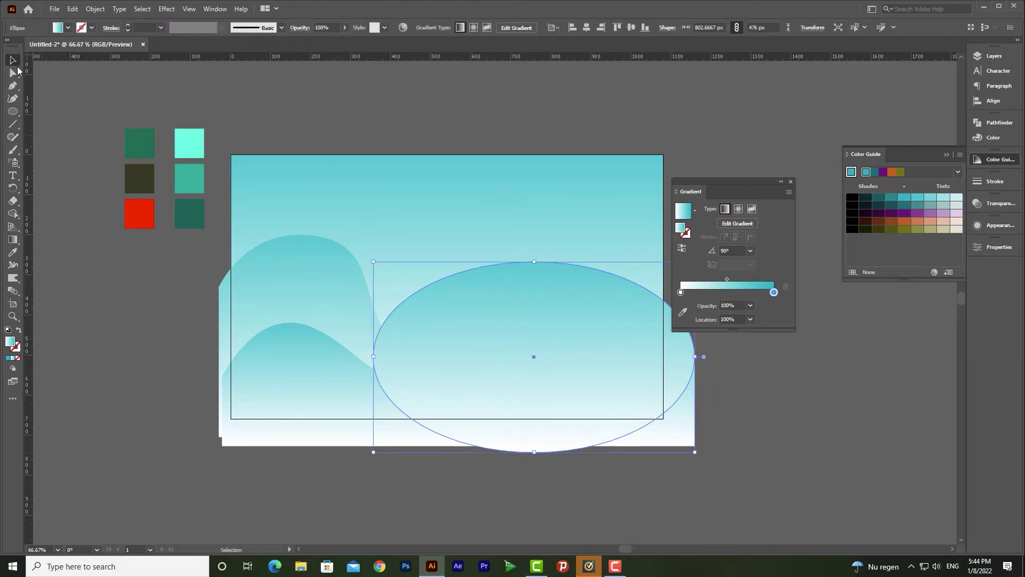
- Recolour the tall left hill's gradient stops with dark green and medium teal green sampled from the colour squares
{"action": "left_click", "coordinate": [305, 279]}
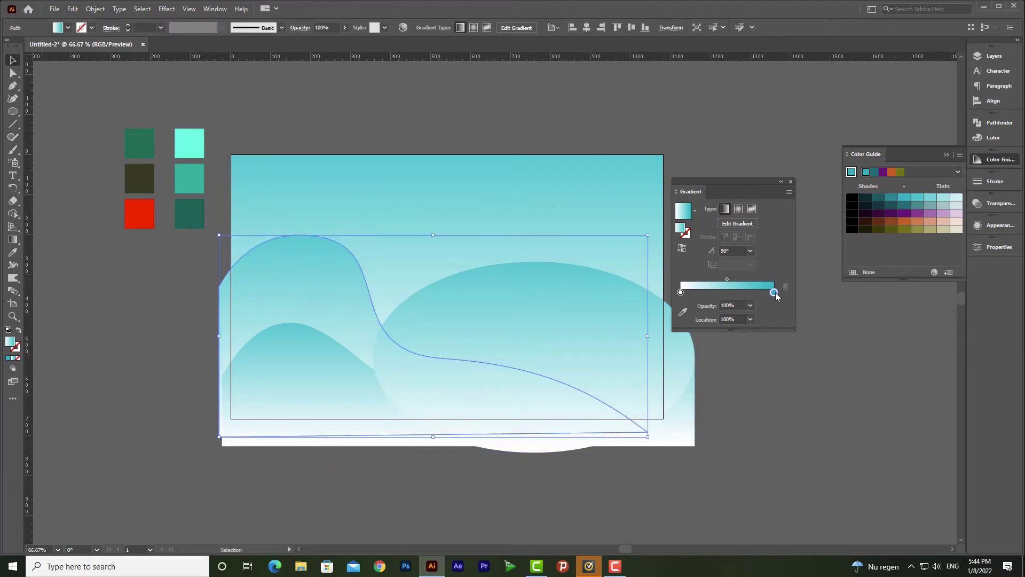
{"action": "left_click", "coordinate": [681, 314]}
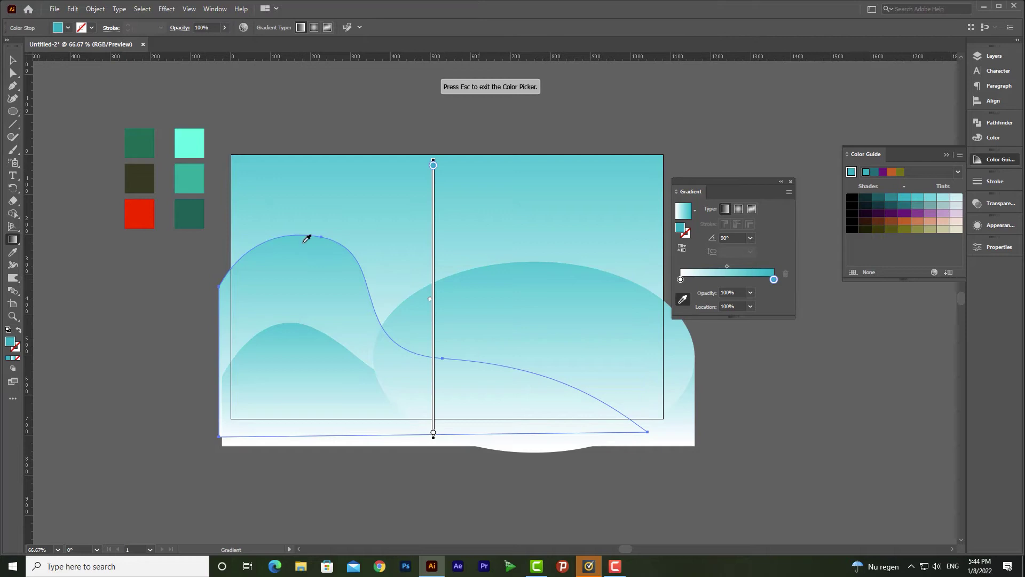
{"action": "left_click", "coordinate": [142, 142]}
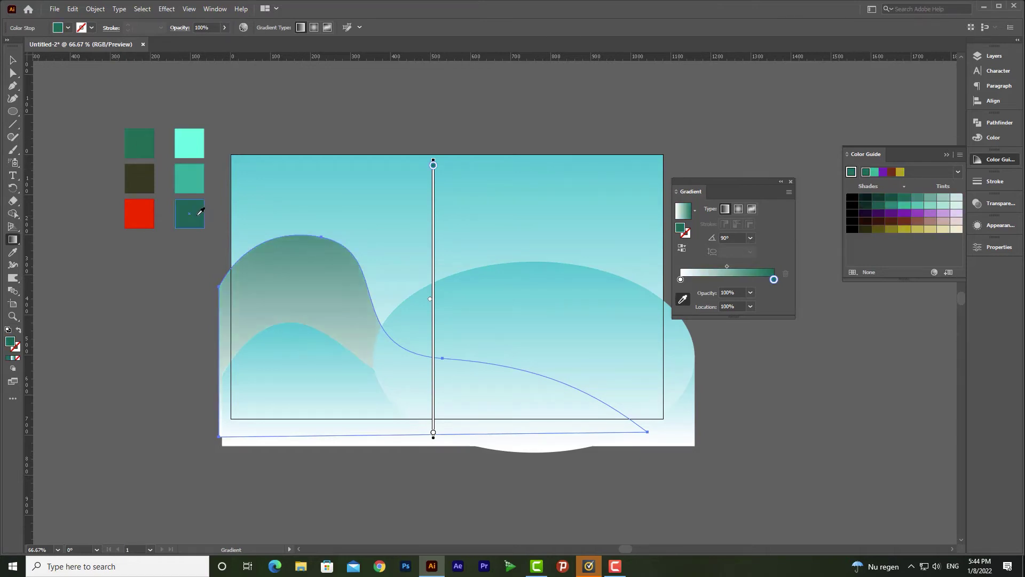
{"action": "left_click", "coordinate": [680, 279]}
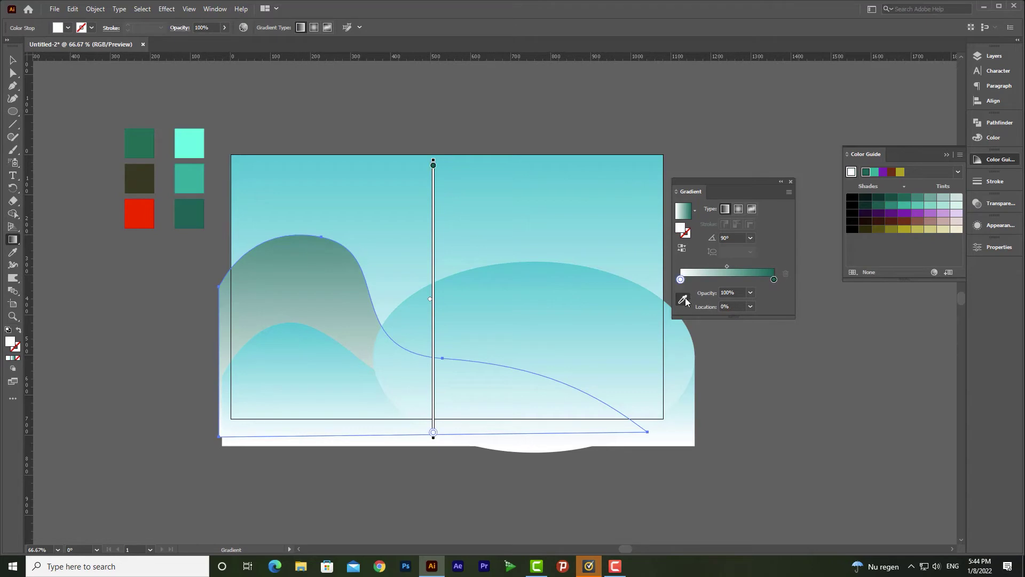
{"action": "left_click", "coordinate": [683, 300]}
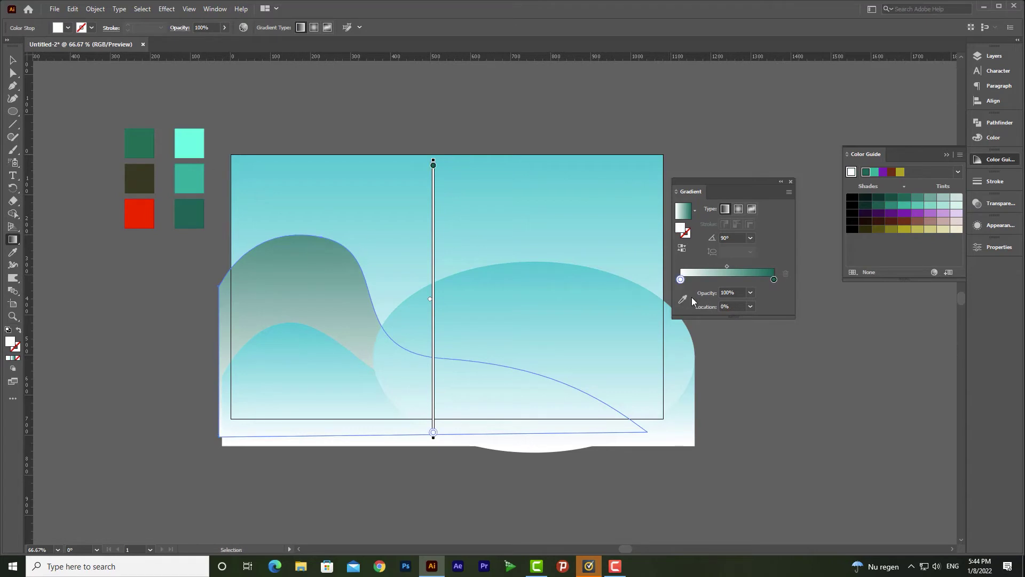
{"action": "left_click", "coordinate": [190, 170]}
- Reverse the left hill's gradient and redraw it as a short vertical blend, dark green at the crest and lighter green below
{"action": "left_click", "coordinate": [13, 239]}
{"action": "left_click_drag", "start_coordinate": [305, 244], "coordinate": [306, 318]}
{"action": "left_click_drag", "start_coordinate": [430, 245], "coordinate": [431, 320]}
{"action": "left_click", "coordinate": [682, 248]}
{"action": "mouse_move", "coordinate": [306, 252]}
{"action": "left_mouse_down"}
{"action": "mouse_move", "coordinate": [309, 360]}
{"action": "mouse_move", "coordinate": [309, 291]}
{"action": "mouse_move", "coordinate": [303, 323]}
{"action": "left_mouse_up"}
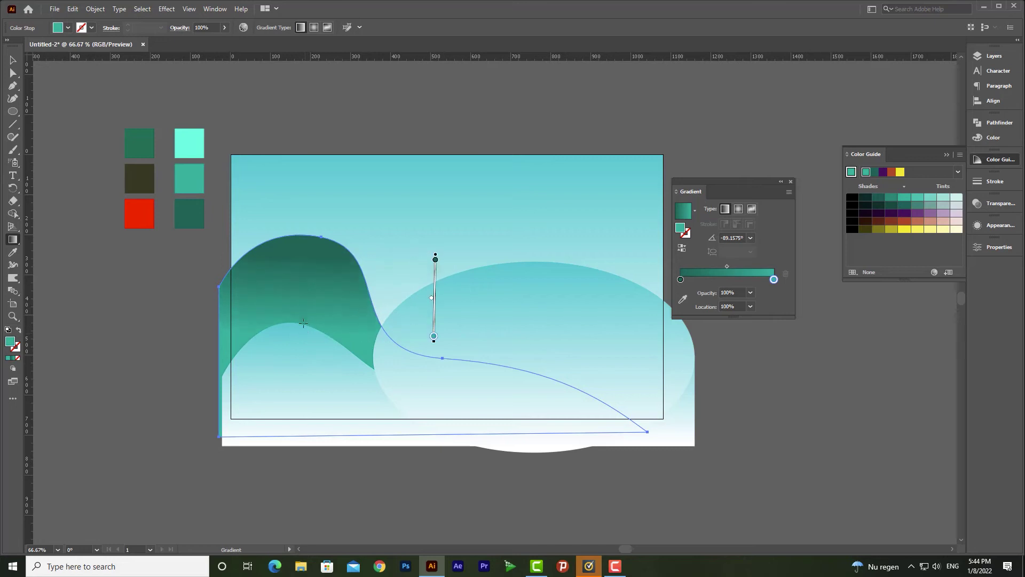
{"action": "left_click_drag", "start_coordinate": [436, 313], "coordinate": [438, 267]}
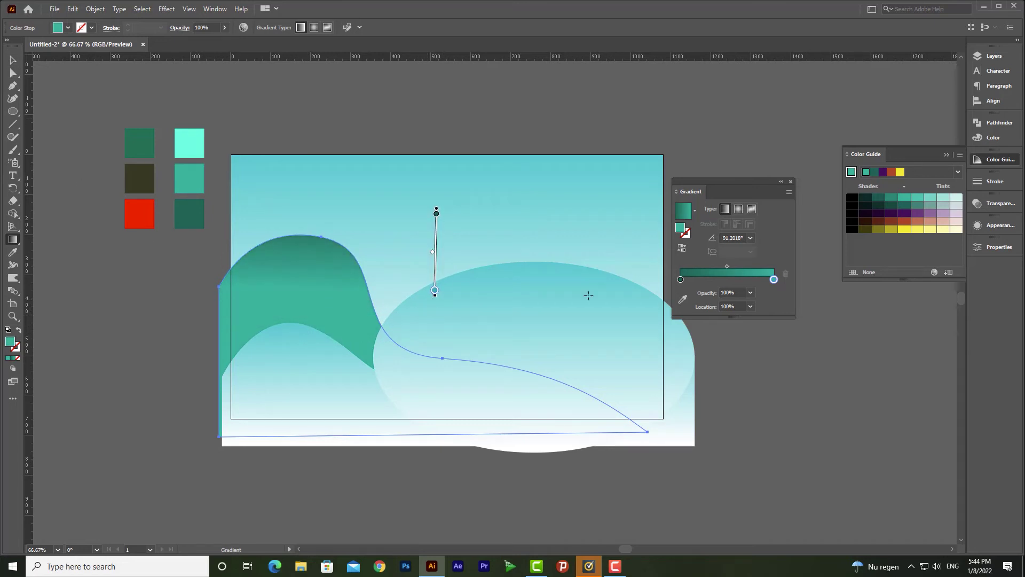
- Brighten the left hill's lighter gradient stop to green #02c69c by raising its green value to 198
{"action": "double_click", "coordinate": [774, 278]}
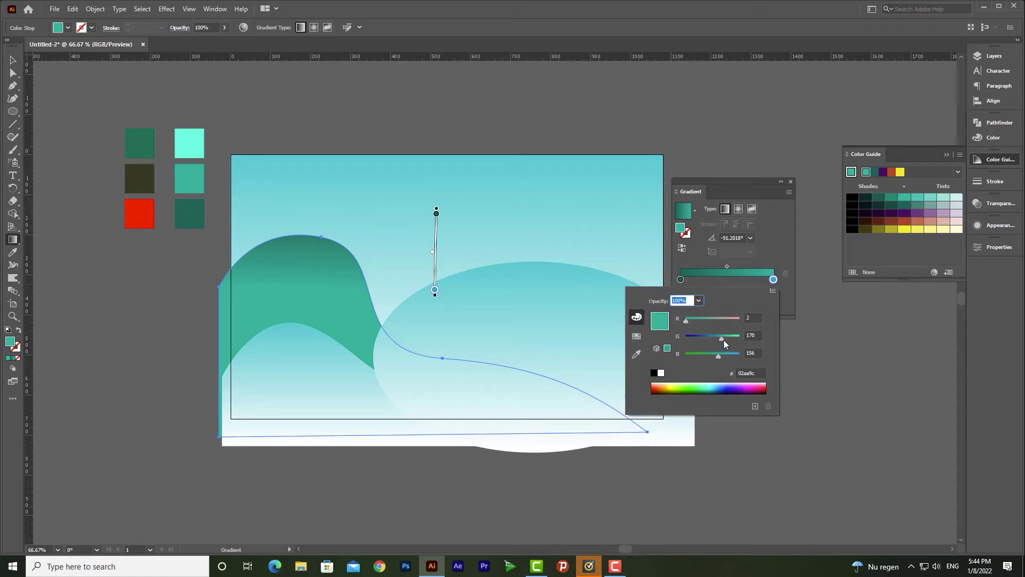
{"action": "left_click_drag", "start_coordinate": [723, 338], "coordinate": [728, 339]}
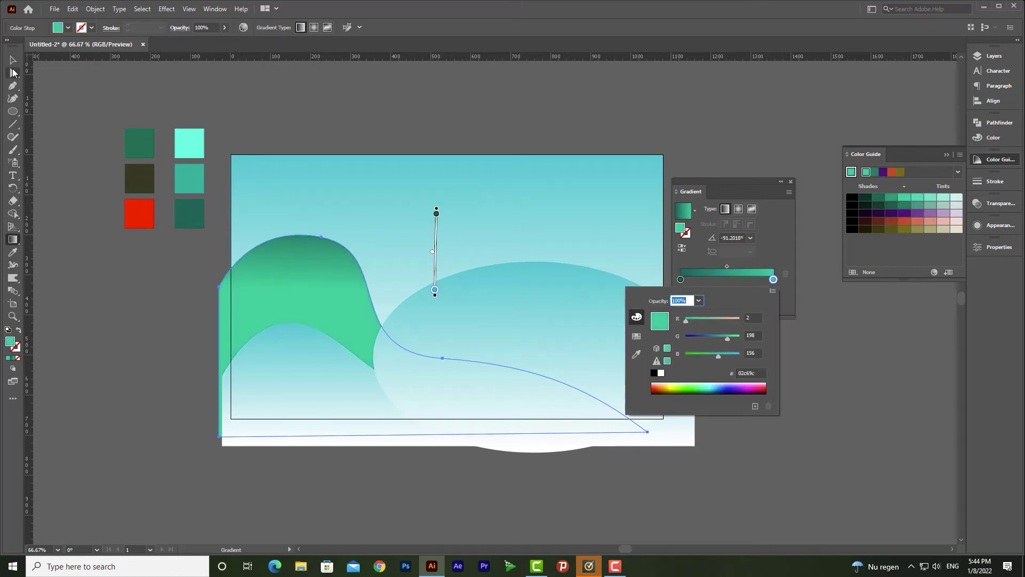
{"action": "key", "text": "Escape"}
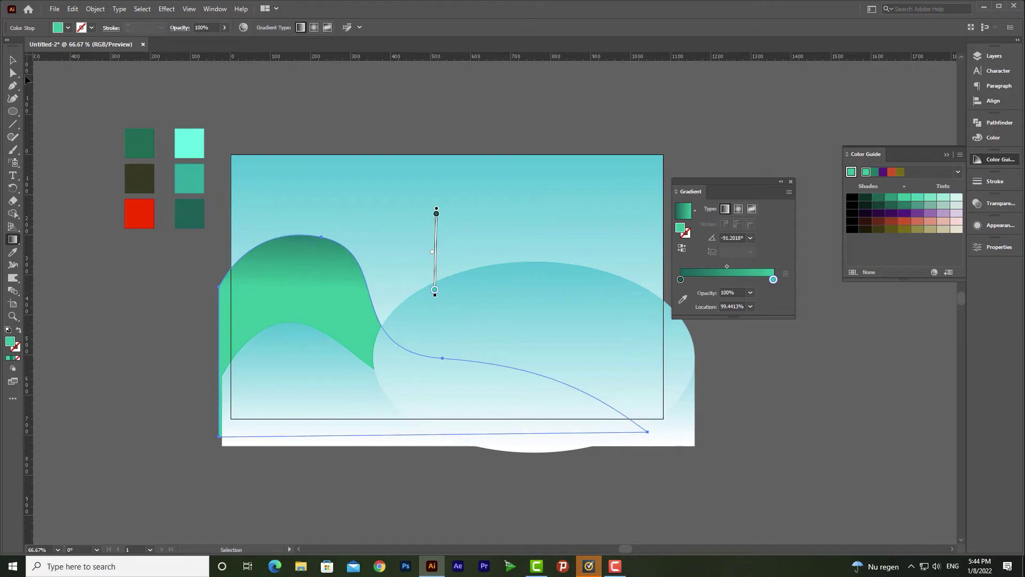
- Copy the left hill's green gradient onto the ellipse with the Eyedropper
{"action": "key", "text": "v"}
{"action": "left_click", "coordinate": [455, 293]}
{"action": "key", "text": "i"}
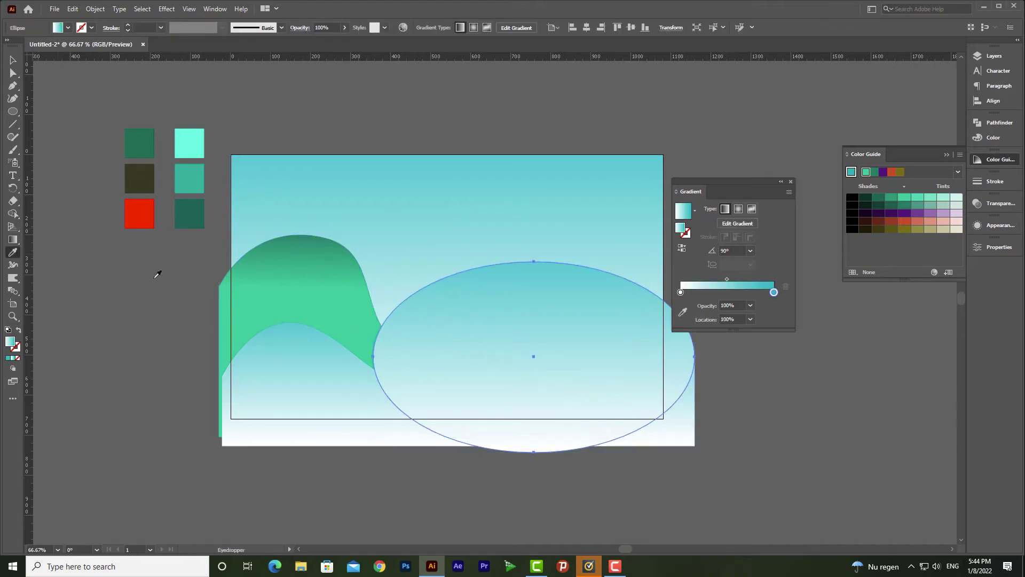
{"action": "left_click", "coordinate": [286, 274]}
- Recolour the wavy hill's gradient with the sampled teal green and light aqua, running it vertically from aqua at the crest to green below
{"action": "key", "text": "v"}
{"action": "left_click", "coordinate": [299, 366]}
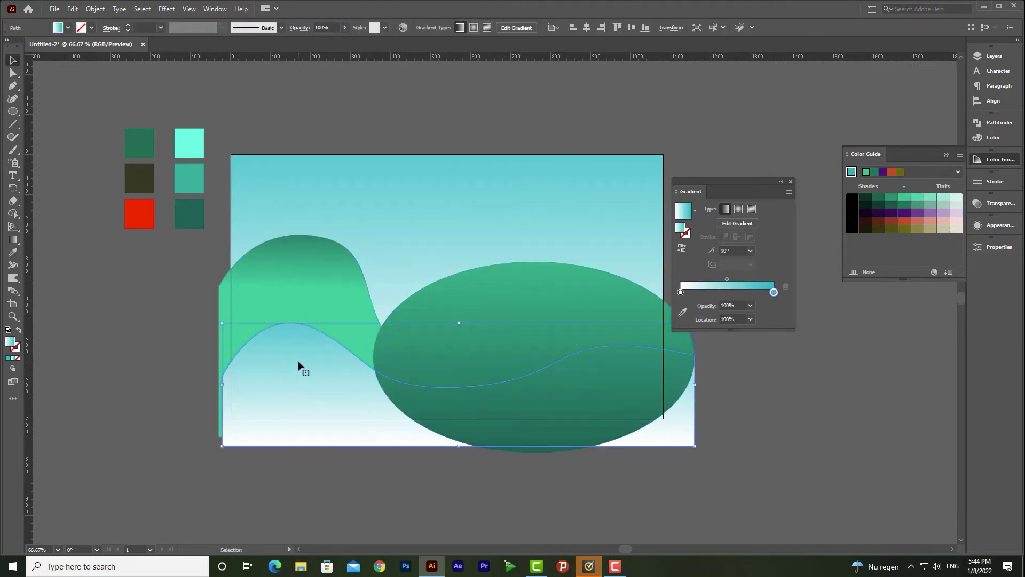
{"action": "left_click", "coordinate": [775, 292]}
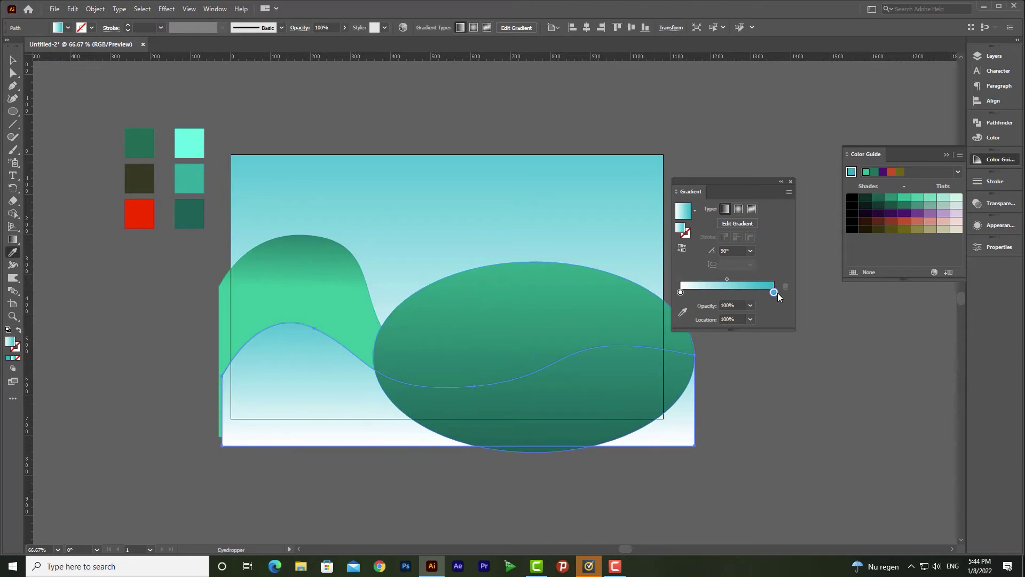
{"action": "left_click", "coordinate": [682, 312]}
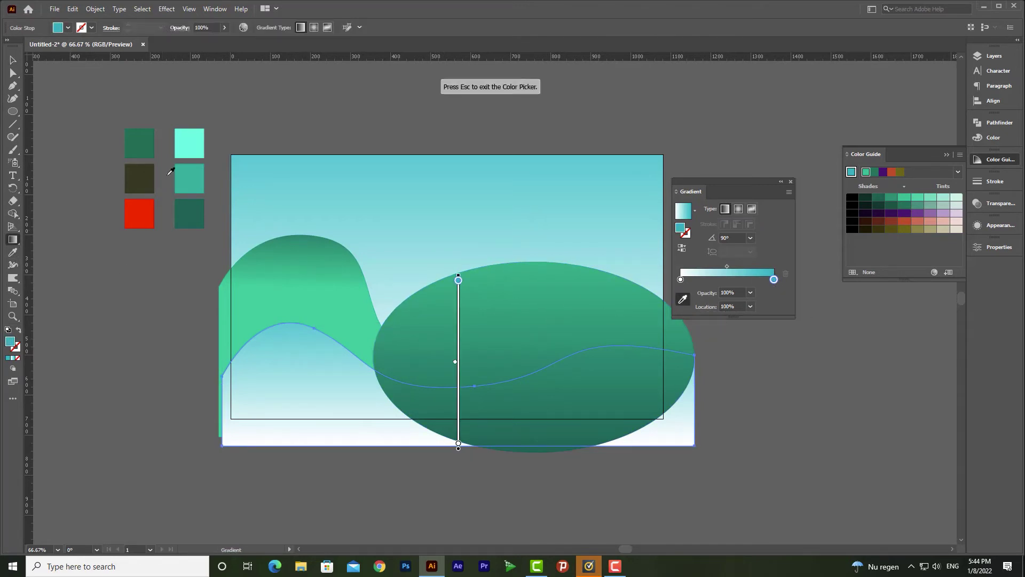
{"action": "left_click", "coordinate": [196, 181]}
{"action": "left_click", "coordinate": [680, 279]}
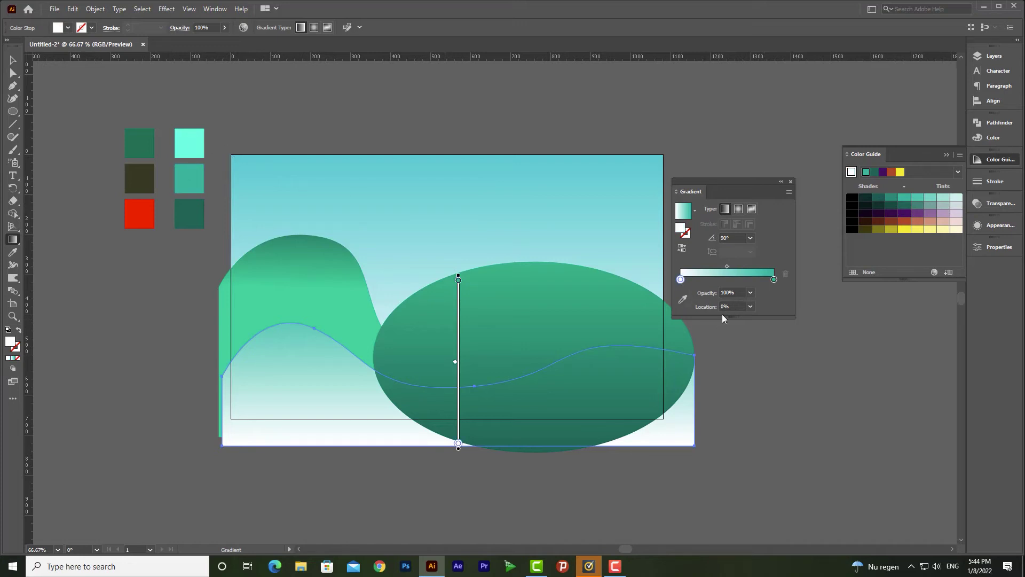
{"action": "left_click", "coordinate": [682, 299]}
{"action": "left_click", "coordinate": [176, 141]}
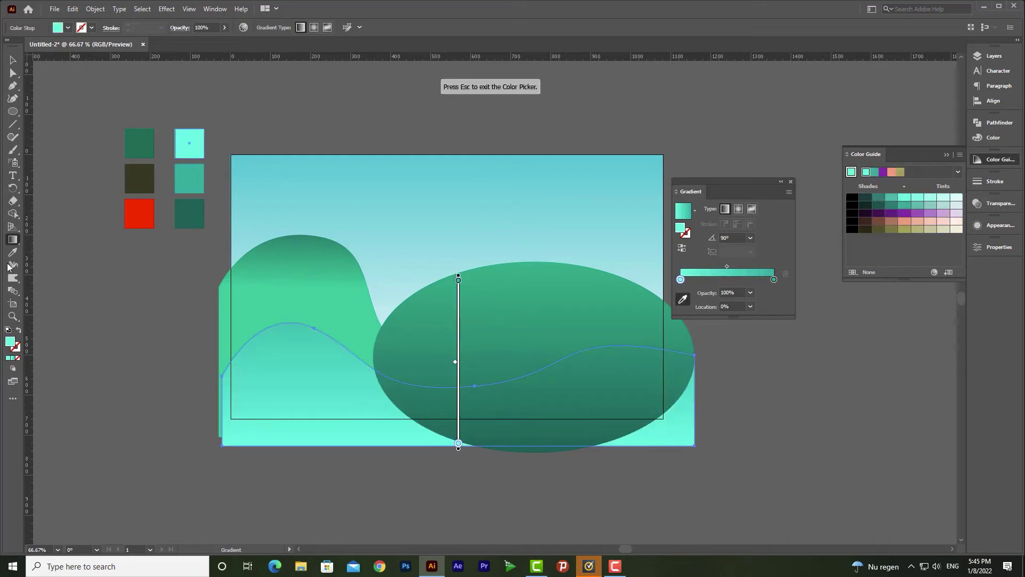
{"action": "key", "text": "Escape"}
{"action": "mouse_move", "coordinate": [333, 359]}
{"action": "left_mouse_down"}
{"action": "mouse_move", "coordinate": [332, 457]}
{"action": "mouse_move", "coordinate": [334, 421]}
{"action": "left_mouse_up"}
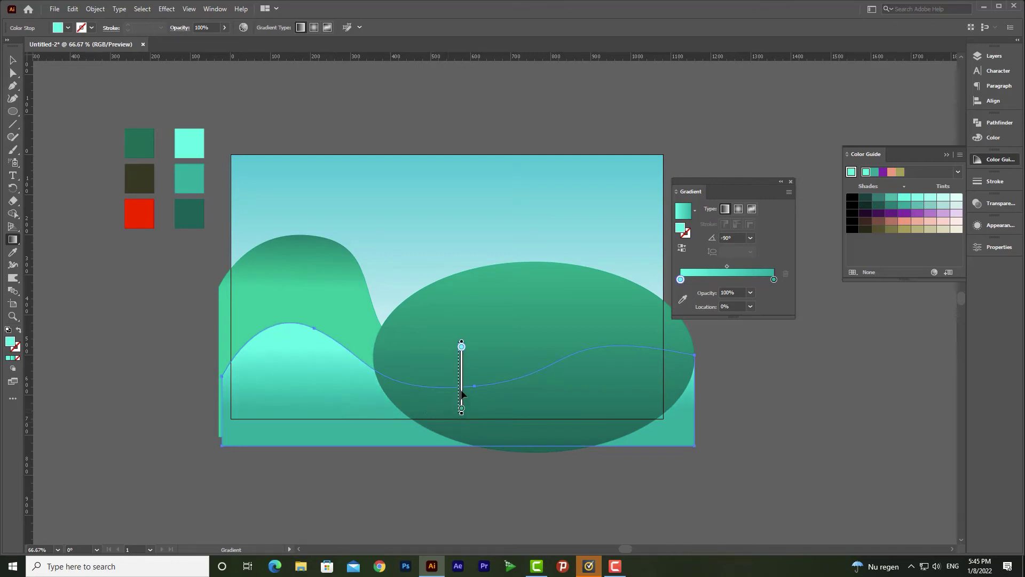
- Bring the wavy hill to the front of the ellipse
{"action": "key", "text": "v"}
{"action": "right_click", "coordinate": [326, 375]}
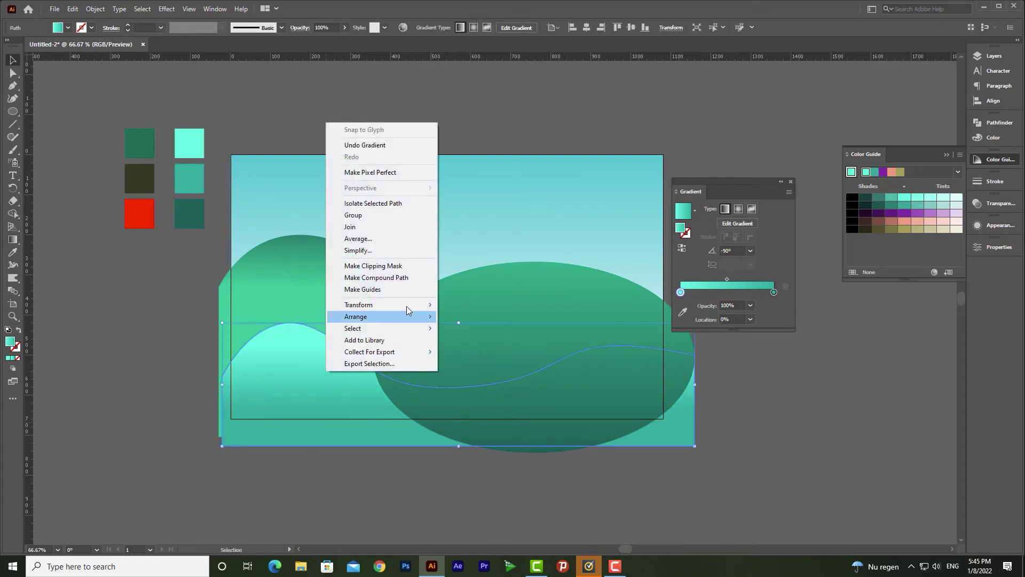
{"action": "mouse_move", "coordinate": [408, 314]}
{"action": "left_click", "coordinate": [497, 315]}
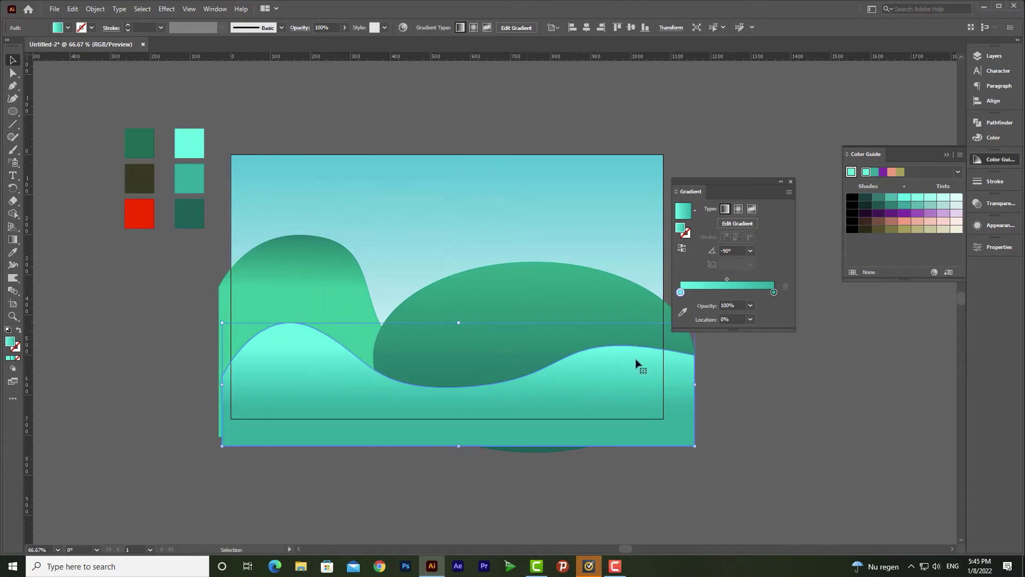
- Bring the tall left hill to the front, and place the wavy hill back on top of it
{"action": "left_click", "coordinate": [494, 344]}
{"action": "right_click", "coordinate": [341, 300]}
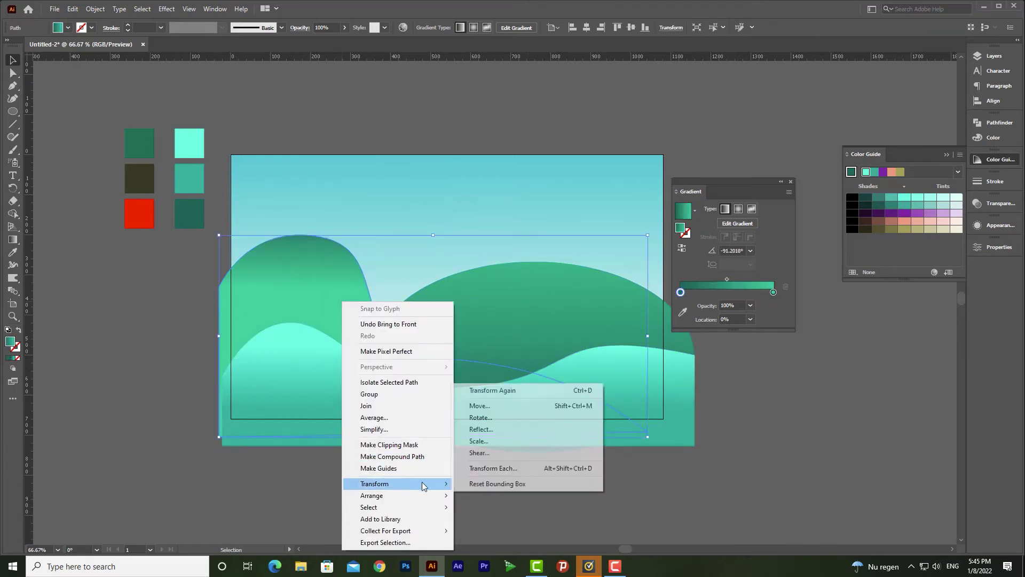
{"action": "mouse_move", "coordinate": [427, 495]}
{"action": "left_click", "coordinate": [480, 495]}
{"action": "left_click", "coordinate": [488, 343]}
{"action": "right_click", "coordinate": [623, 383]}
{"action": "mouse_move", "coordinate": [654, 330]}
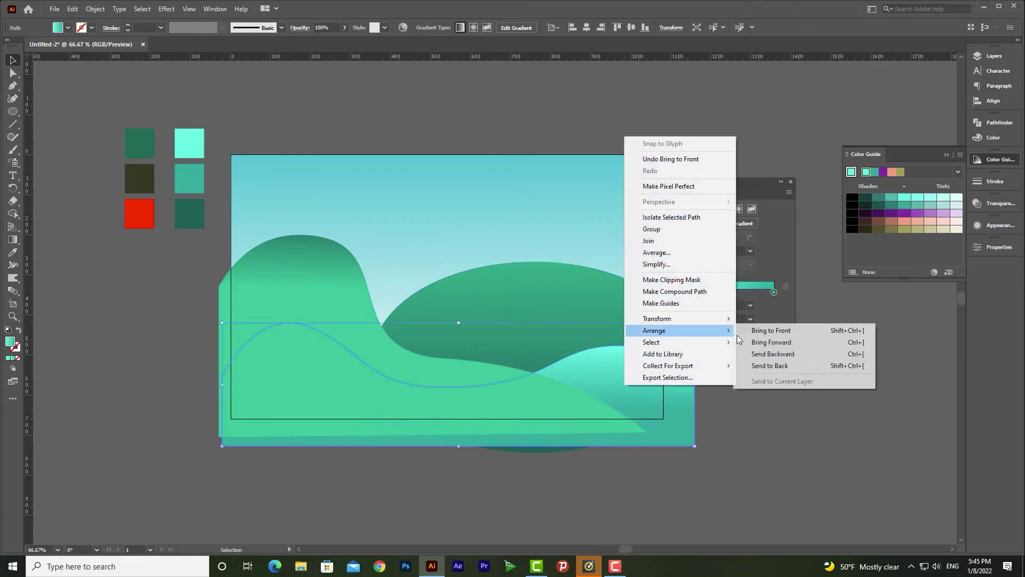
{"action": "left_click", "coordinate": [758, 330]}
- Widen the ellipse behind the hills to 1036 px by extending its left side
{"action": "left_click", "coordinate": [584, 335]}
{"action": "left_click_drag", "start_coordinate": [372, 353], "coordinate": [281, 354]}
- Expand the contents of Layer 1 and group the six colour swatches beside the artboard
{"action": "scroll", "coordinate": [553, 362], "scroll_direction": "right", "scroll_amount": 1}
{"action": "left_click_drag", "start_coordinate": [16, 114], "coordinate": [58, 107]}
{"action": "left_click", "coordinate": [977, 57]}
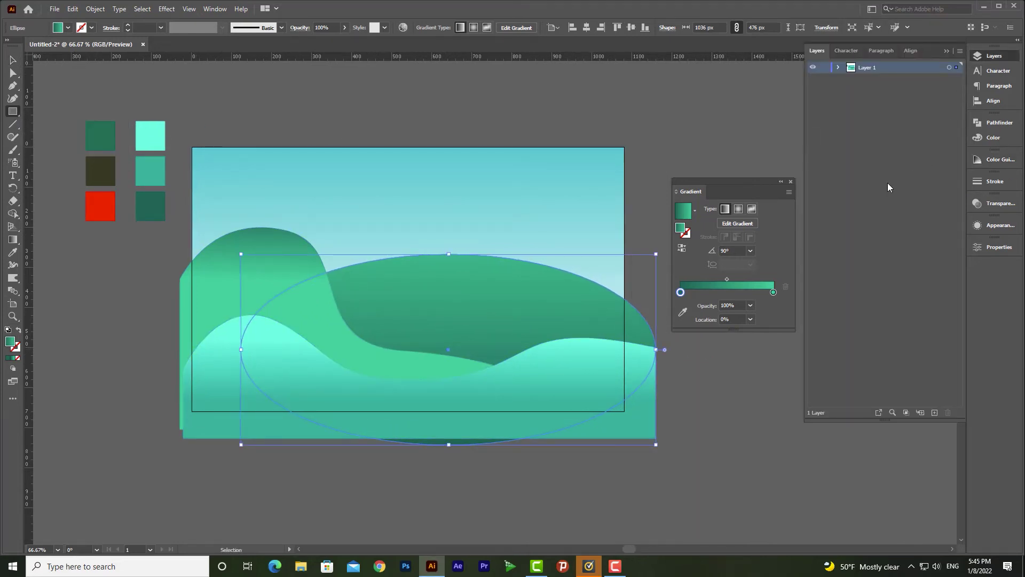
{"action": "left_click", "coordinate": [837, 68]}
{"action": "left_click", "coordinate": [12, 63]}
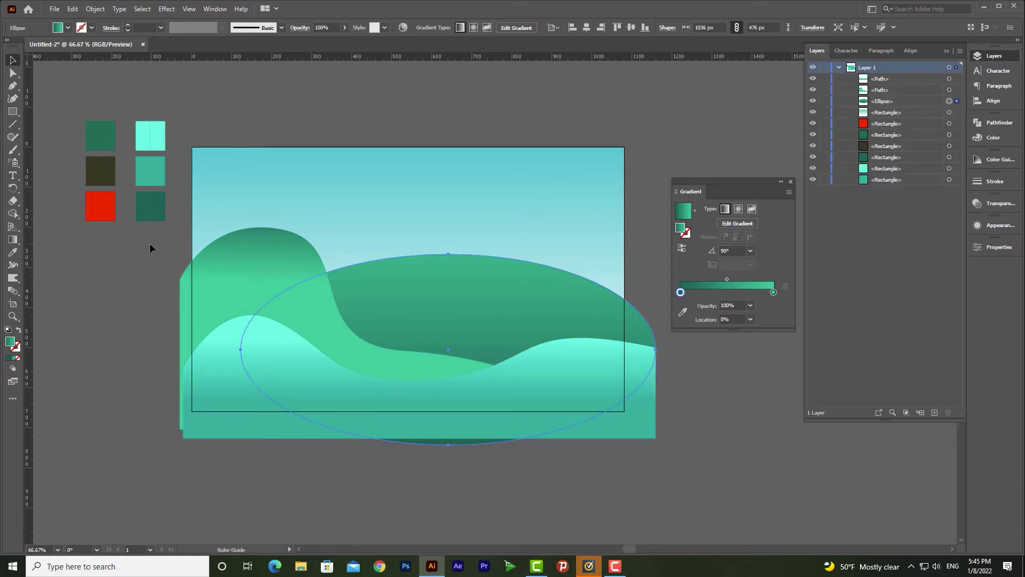
{"action": "left_click_drag", "start_coordinate": [75, 110], "coordinate": [155, 257]}
{"action": "key", "text": "a"}
{"action": "key", "text": "ctrl+g"}
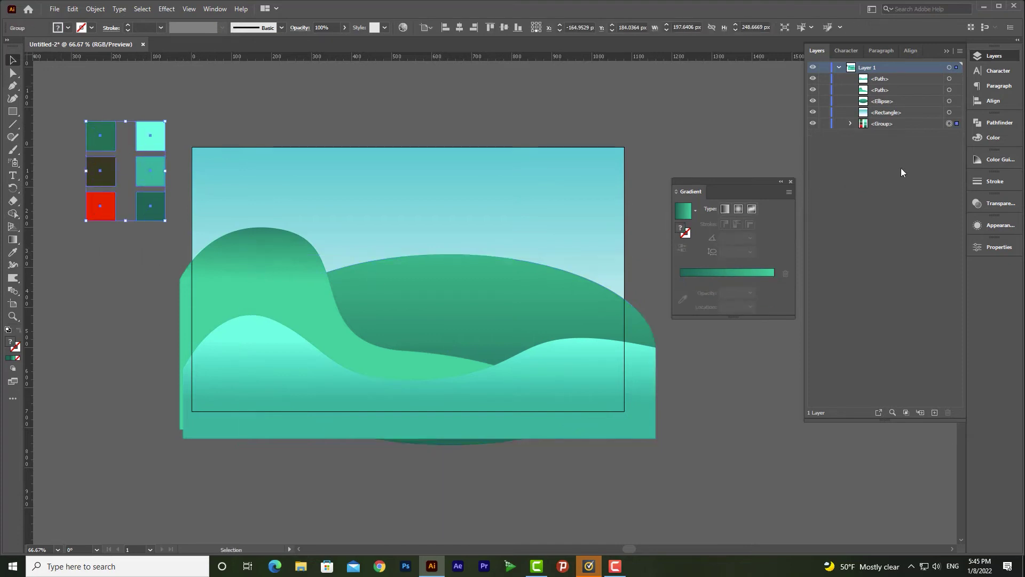
- Draw a rectangle of about 1083 by 660 px covering the whole artboard, on top of the hills
{"action": "left_click", "coordinate": [949, 112]}
{"action": "key", "text": "m"}
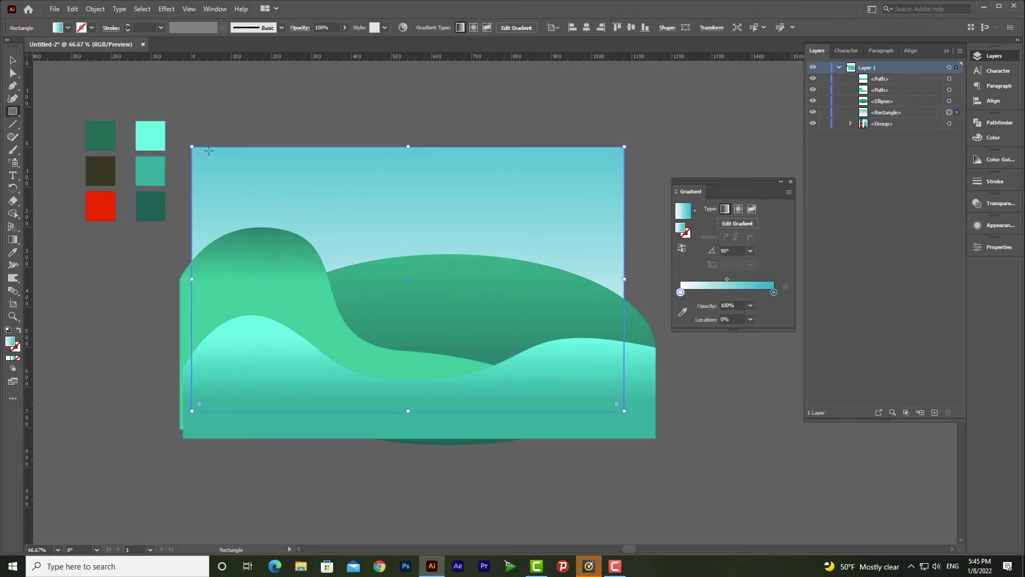
{"action": "key", "text": "ctrl+shift+a"}
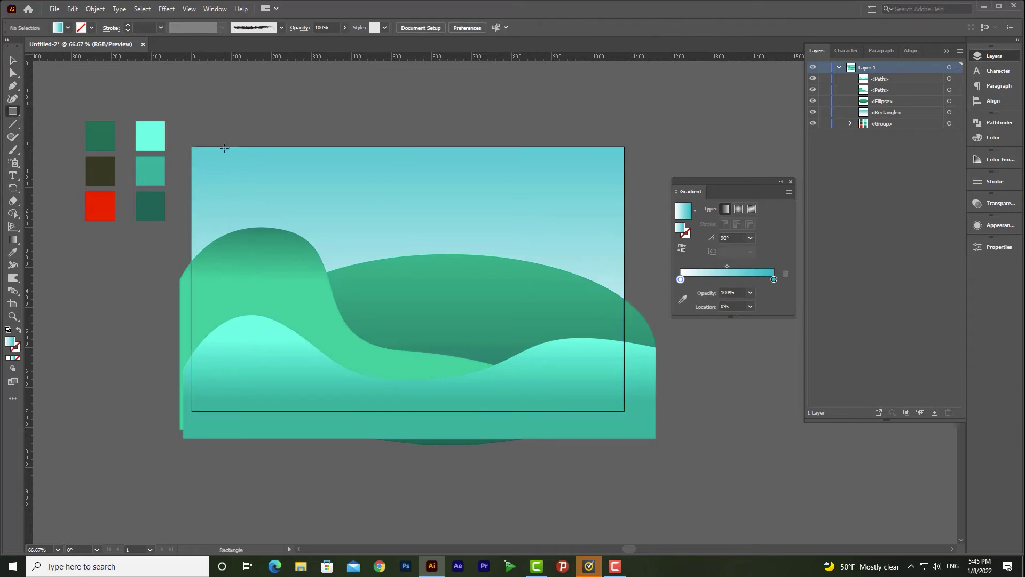
{"action": "mouse_move", "coordinate": [192, 148]}
{"action": "left_mouse_down"}
{"action": "mouse_move", "coordinate": [240, 187]}
{"action": "mouse_move", "coordinate": [625, 412]}
{"action": "left_mouse_up"}
{"action": "key", "text": "v"}
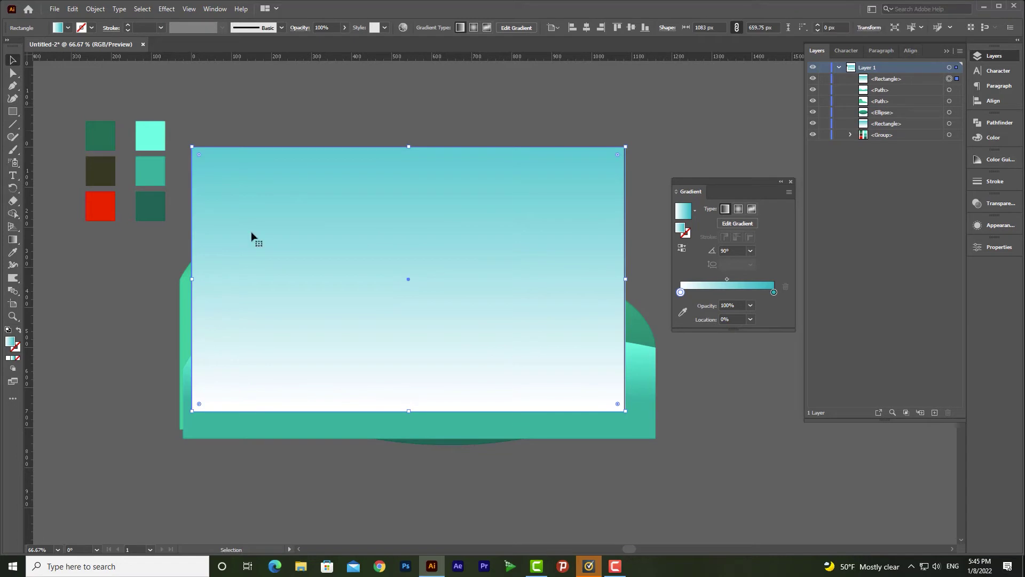
- Clip both hill paths and the ellipse to the artboard, using the new top rectangle as the clipping mask
{"action": "left_click", "coordinate": [953, 90], "text": "shift"}
{"action": "left_click", "coordinate": [956, 101], "text": "shift"}
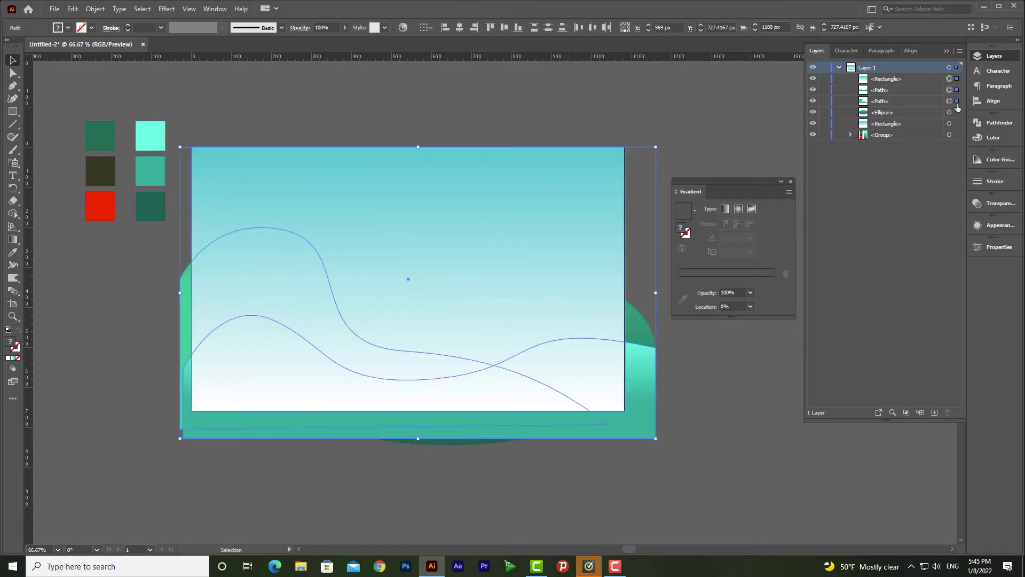
{"action": "left_click", "coordinate": [956, 113], "text": "shift"}
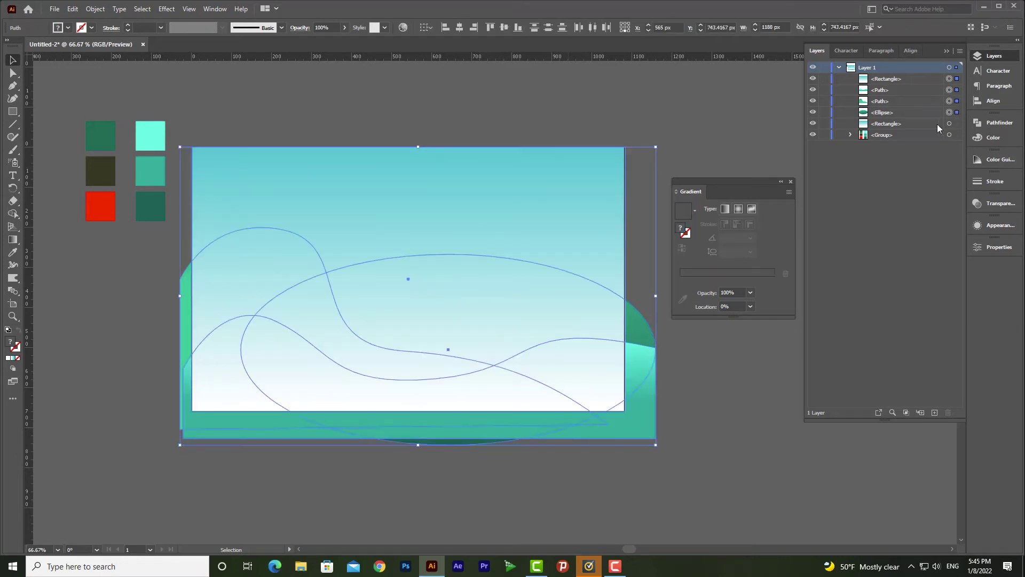
{"action": "right_click", "coordinate": [389, 308]}
{"action": "left_click", "coordinate": [464, 424]}
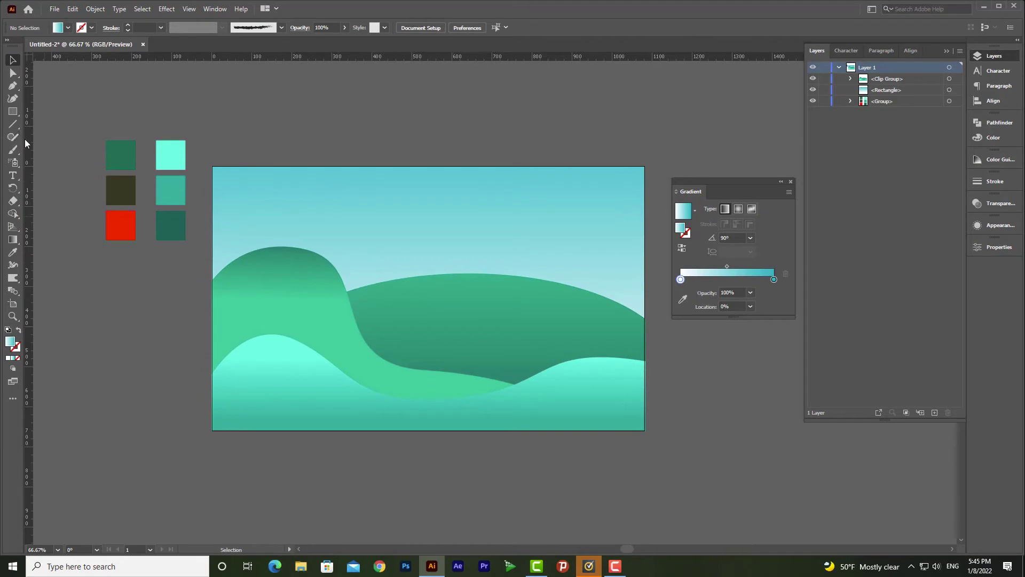
- Draw a 120 px circle in the empty area beside the artboard, below the swatches, and fill it with plain white
{"action": "left_click_drag", "start_coordinate": [104, 276], "coordinate": [143, 244]}
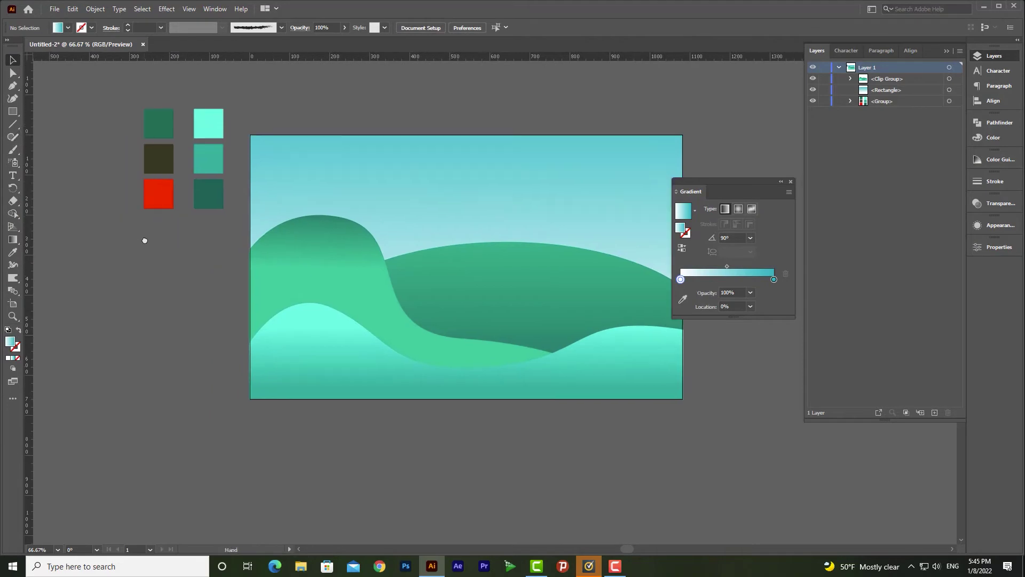
{"action": "left_click", "coordinate": [13, 111]}
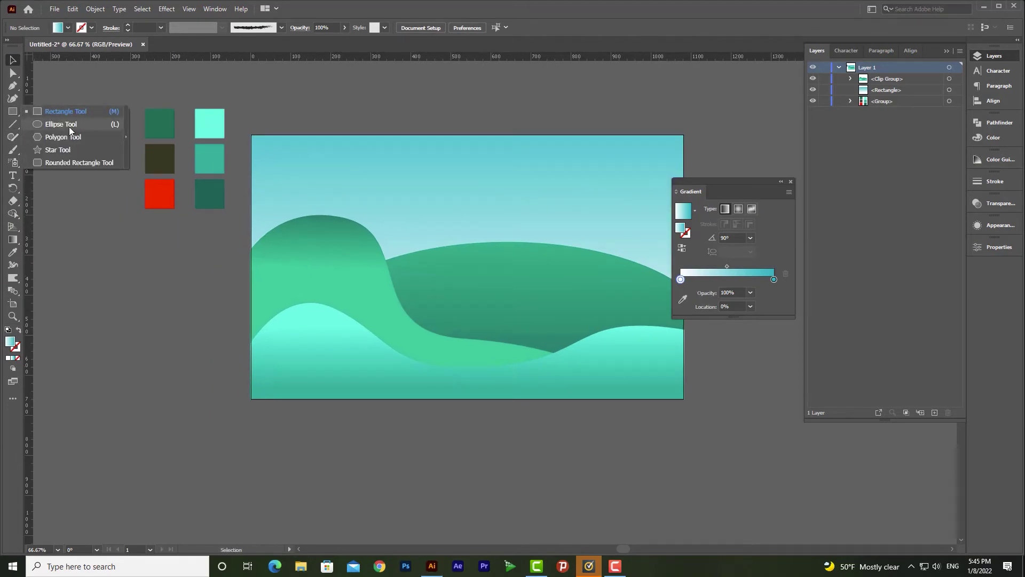
{"action": "left_click", "coordinate": [60, 126]}
{"action": "left_click_drag", "start_coordinate": [211, 293], "coordinate": [262, 328]}
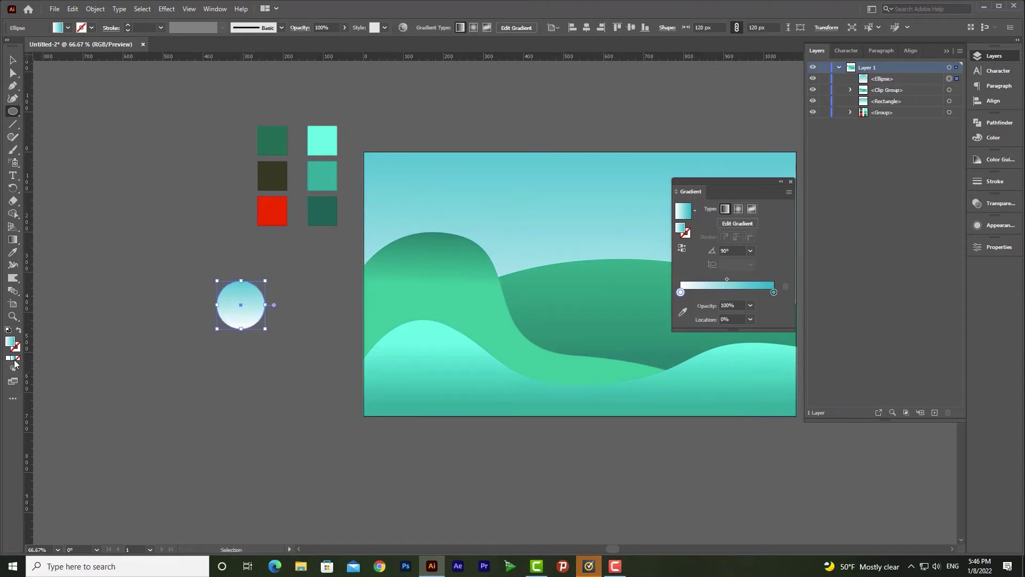
{"action": "key", "text": "comma"}
{"action": "key", "text": "v"}
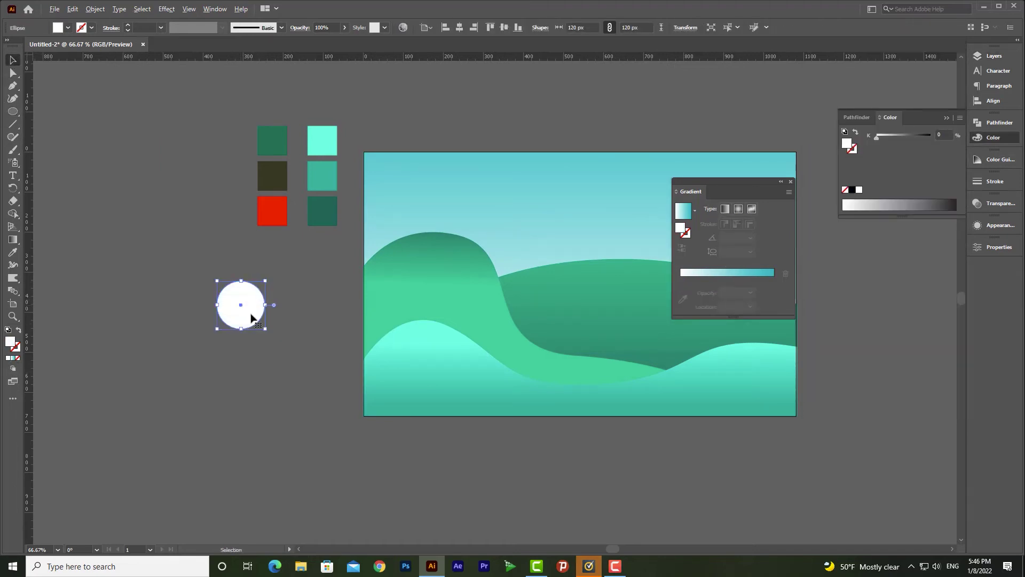
- Build a tree crown from three small and two larger overlapping white circles, and unite them into one shape
{"action": "left_click_drag", "start_coordinate": [252, 317], "coordinate": [295, 359]}
{"action": "left_click_drag", "start_coordinate": [323, 257], "coordinate": [194, 402]}
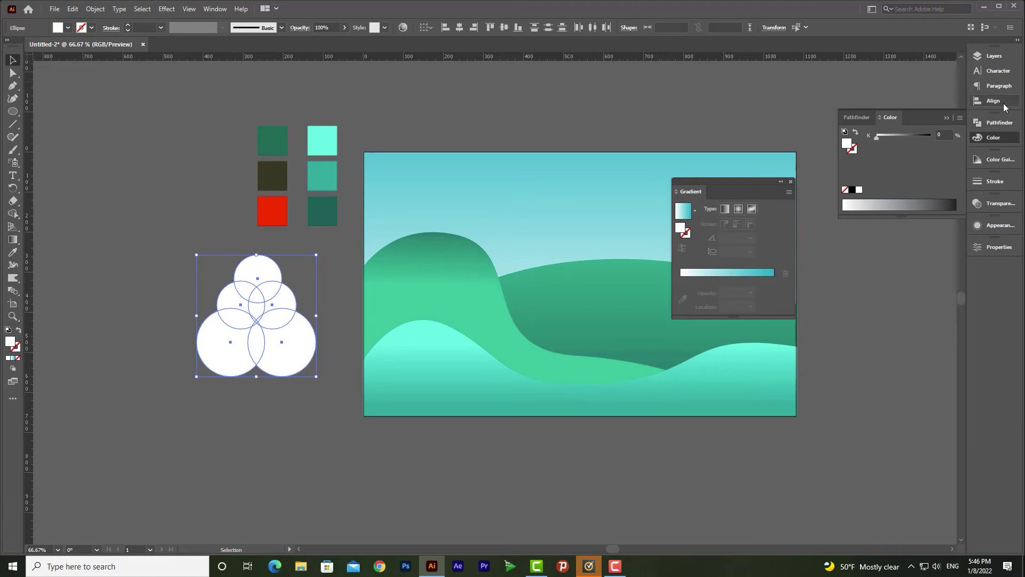
{"action": "left_click", "coordinate": [1007, 127]}
{"action": "left_click", "coordinate": [1007, 127]}
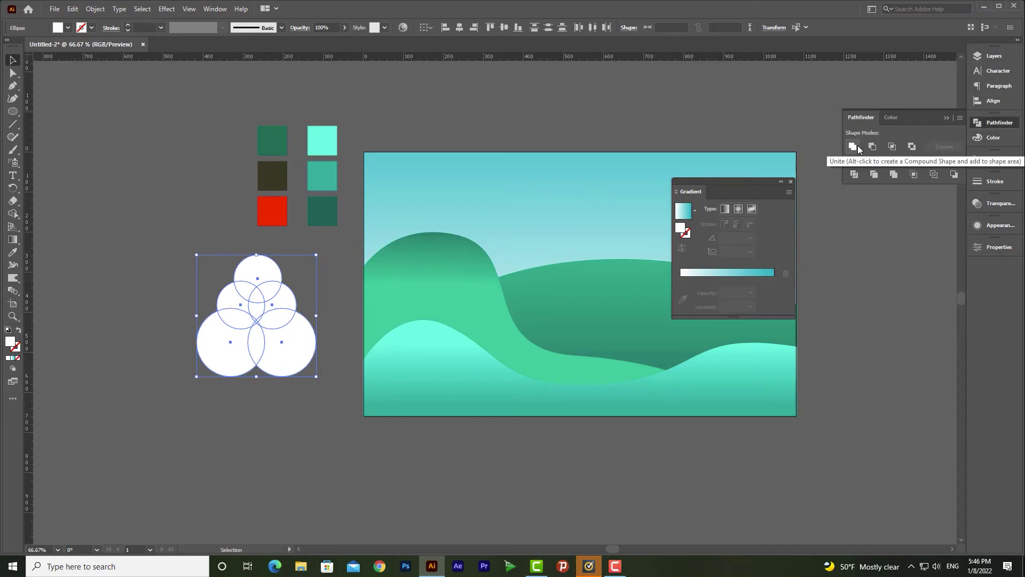
{"action": "left_click", "coordinate": [857, 148]}
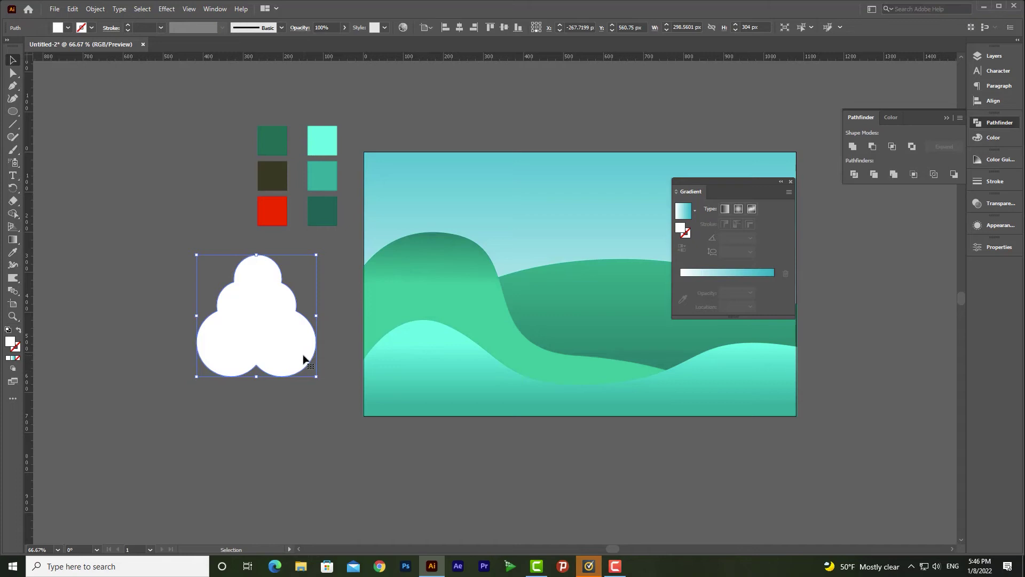
- Paint a nearly vertical trunk with the Paintbrush, running from below the white crown up into its centre
{"action": "right_click", "coordinate": [14, 149]}
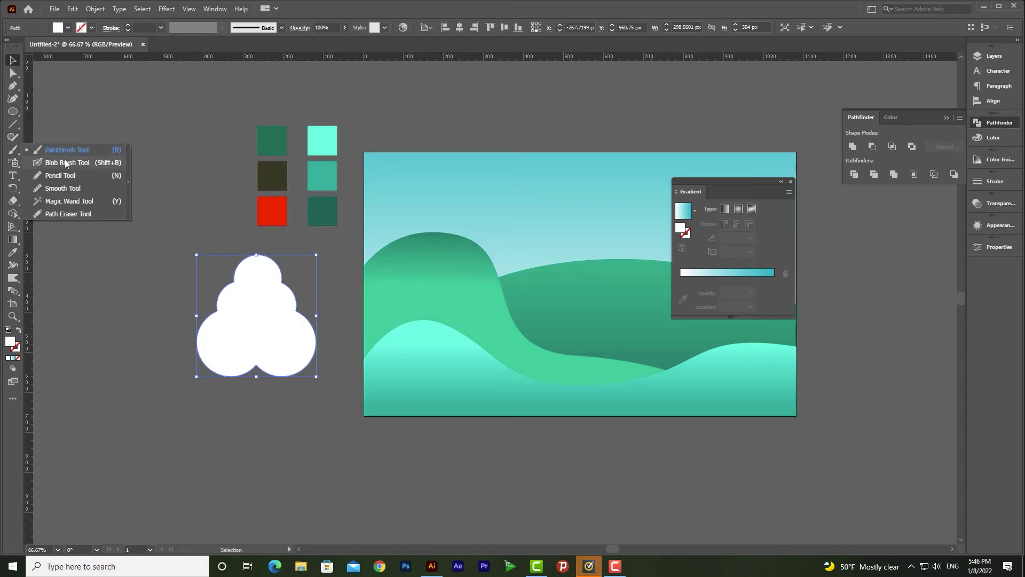
{"action": "left_click", "coordinate": [66, 151]}
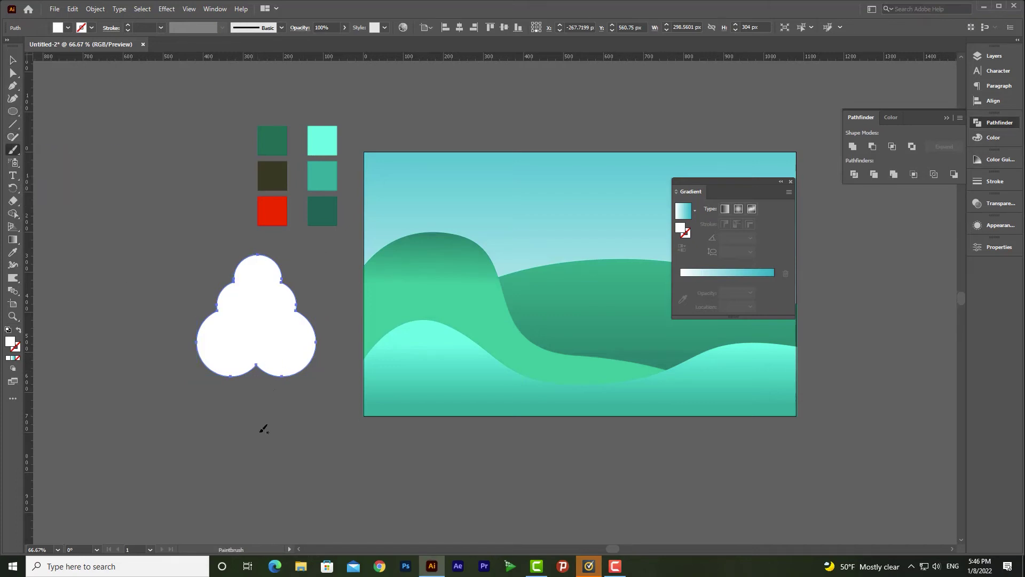
{"action": "left_click_drag", "start_coordinate": [257, 319], "coordinate": [257, 287]}
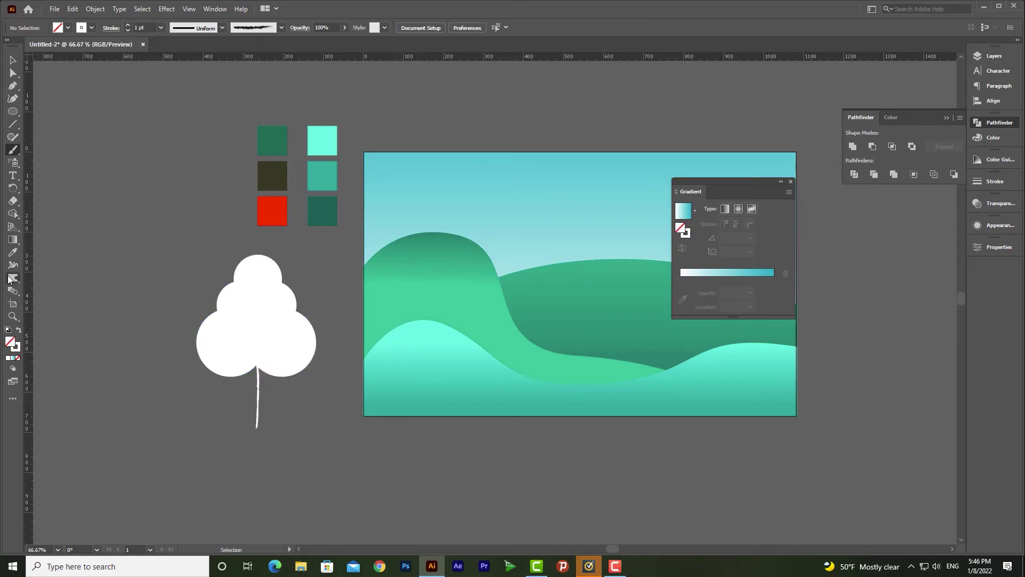
- Recolour the trunk's brush stroke with the dark olive swatch, keeping it without a fill
{"action": "left_click", "coordinate": [13, 253]}
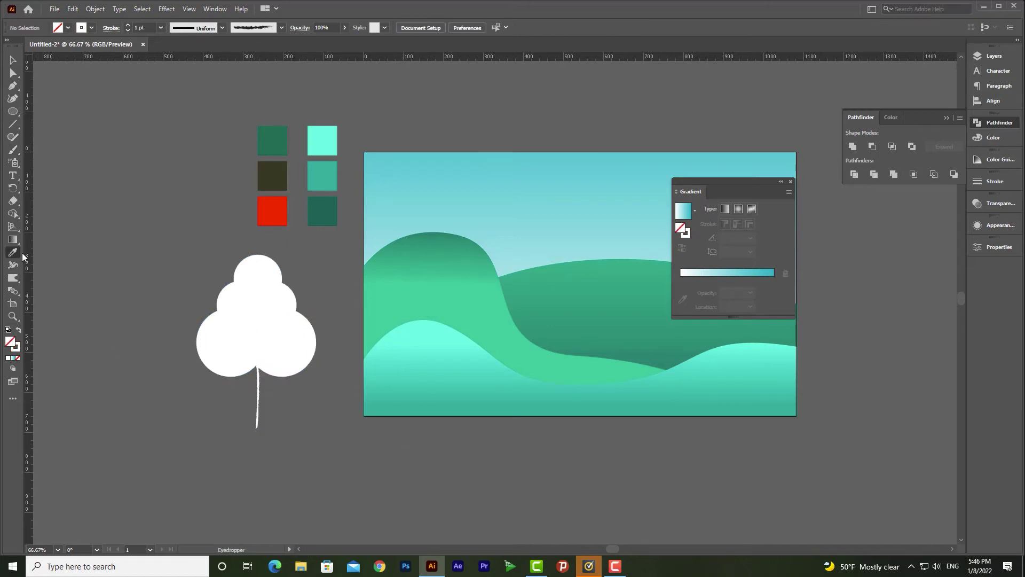
{"action": "left_click", "coordinate": [273, 173]}
{"action": "key", "text": "shift+x"}
{"action": "key", "text": "v"}
{"action": "left_click", "coordinate": [260, 381]}
{"action": "key", "text": "i"}
{"action": "left_click", "coordinate": [280, 176]}
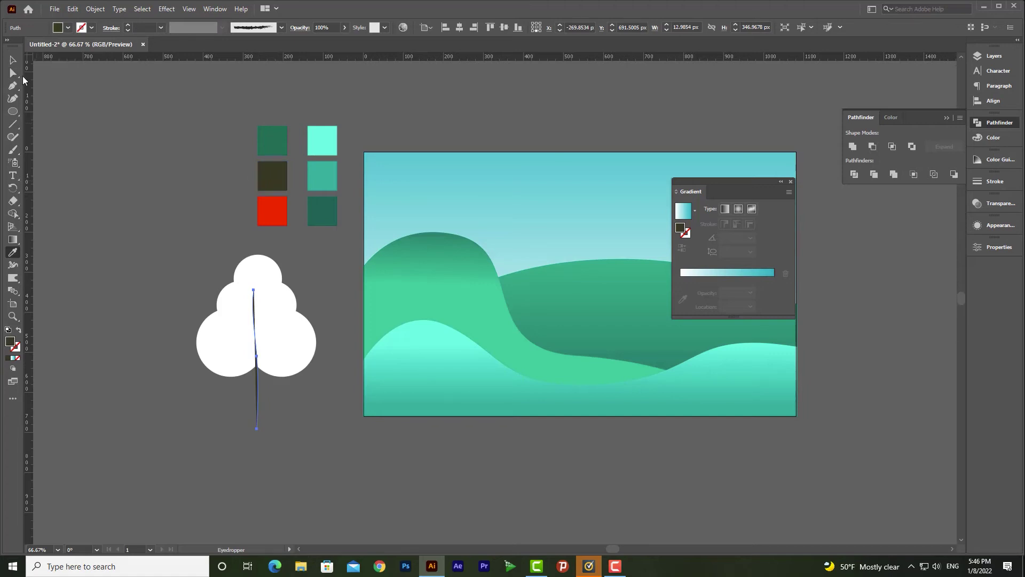
{"action": "key", "text": "v"}
{"action": "left_click", "coordinate": [261, 407]}
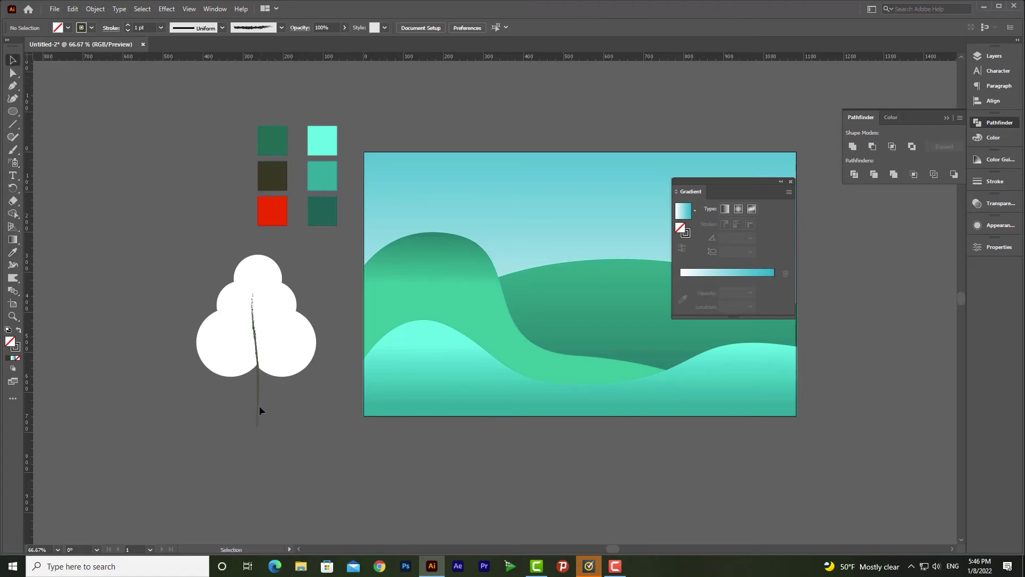
- Thicken the trunk's stroke to 4 pt
{"action": "left_click", "coordinate": [260, 404]}
{"action": "left_click", "coordinate": [128, 25]}
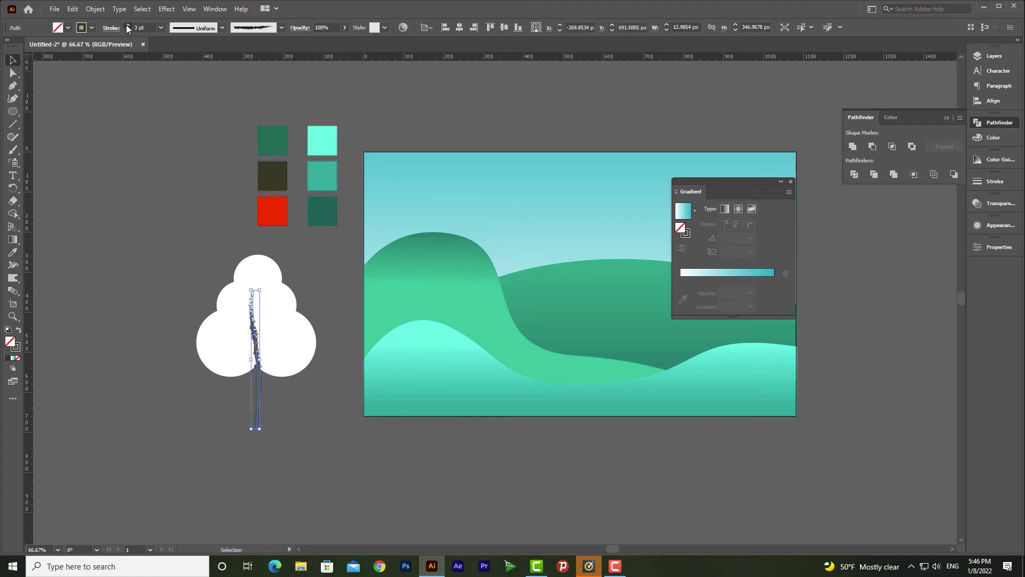
{"action": "left_click", "coordinate": [278, 409]}
{"action": "key", "text": "z"}
{"action": "left_click_drag", "start_coordinate": [245, 341], "coordinate": [264, 342]}
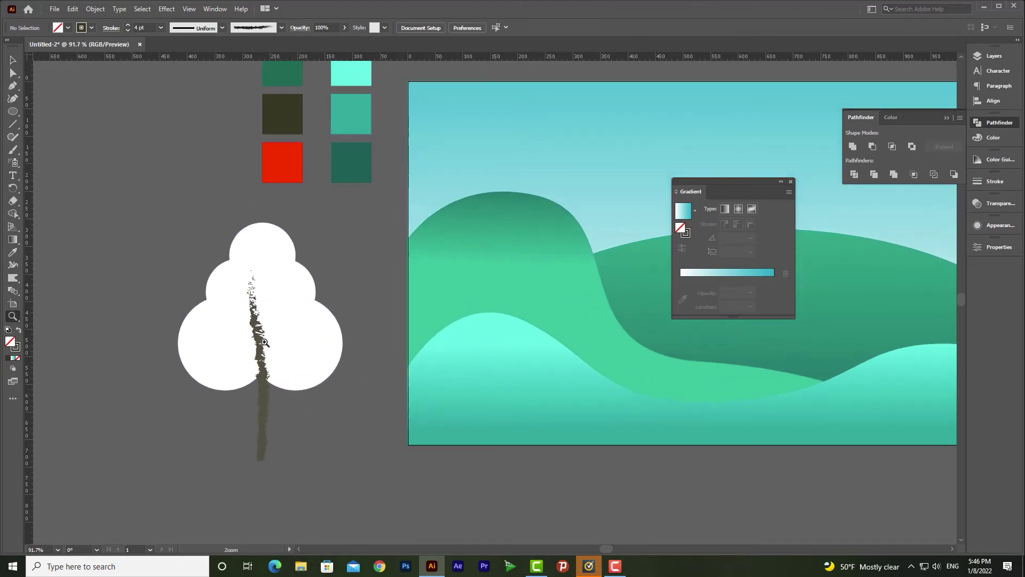
- Show the available brushes and replace the trunk's rough charcoal brush with the Basic brush
{"action": "left_click", "coordinate": [13, 60]}
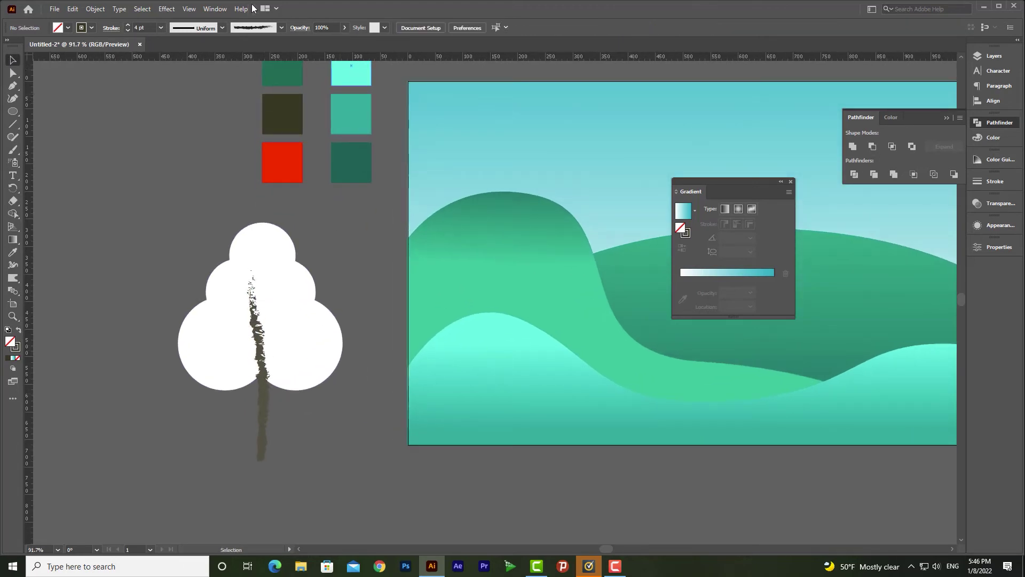
{"action": "left_click", "coordinate": [215, 9]}
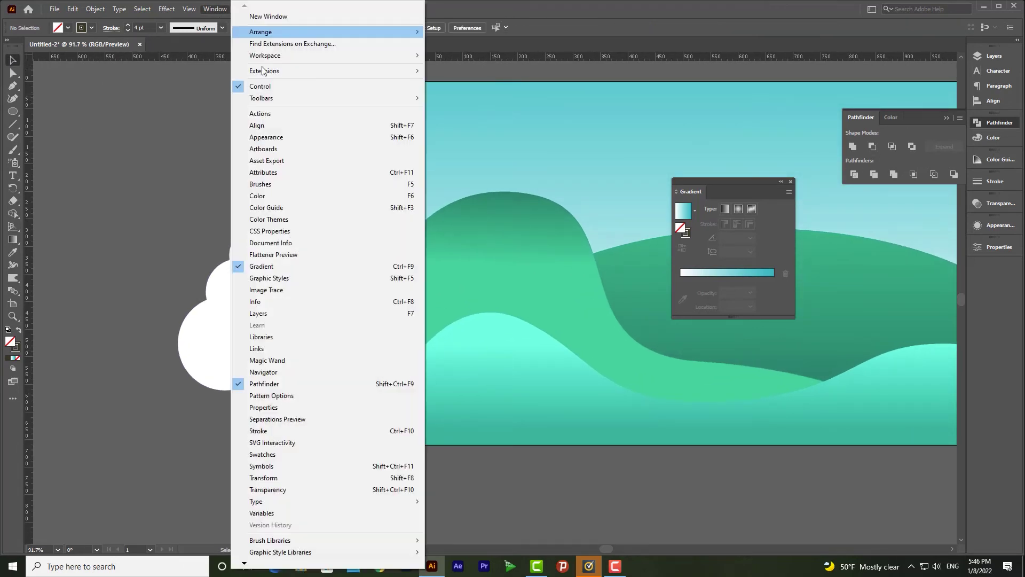
{"action": "left_click", "coordinate": [325, 183]}
{"action": "left_click_drag", "start_coordinate": [805, 142], "coordinate": [439, 235]}
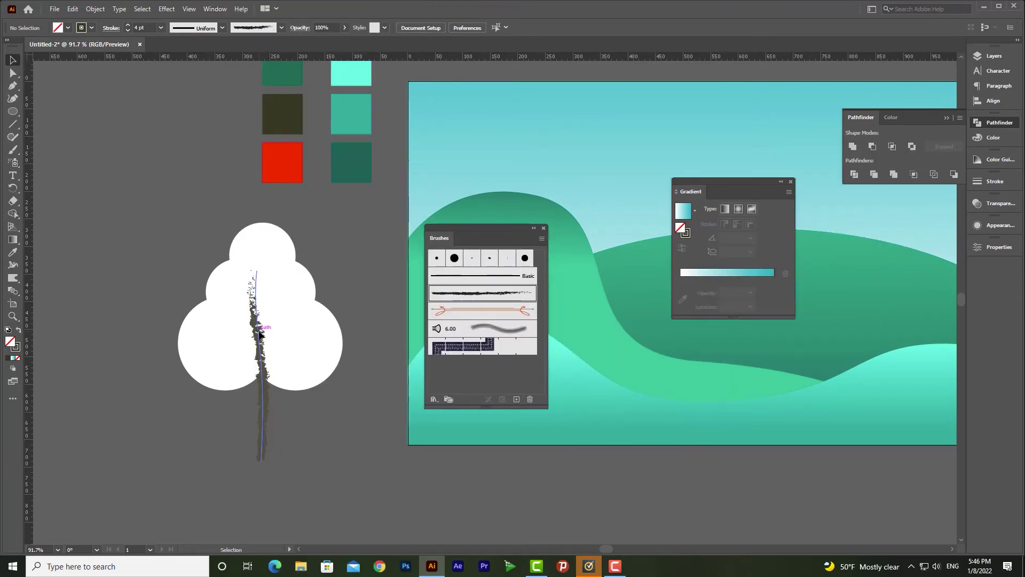
{"action": "left_click", "coordinate": [259, 334]}
{"action": "left_click", "coordinate": [489, 281]}
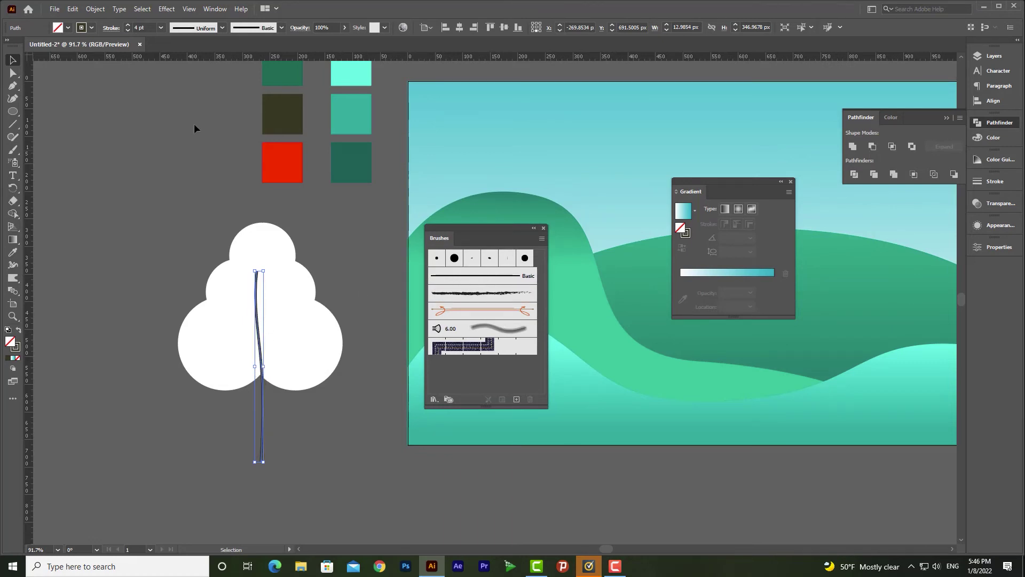
- Increase the trunk's stroke weight to 9 pt
{"action": "left_click", "coordinate": [129, 25]}
{"action": "left_click", "coordinate": [129, 25]}
{"action": "left_click", "coordinate": [128, 25]}
{"action": "left_click", "coordinate": [129, 25]}
{"action": "left_click", "coordinate": [128, 25]}
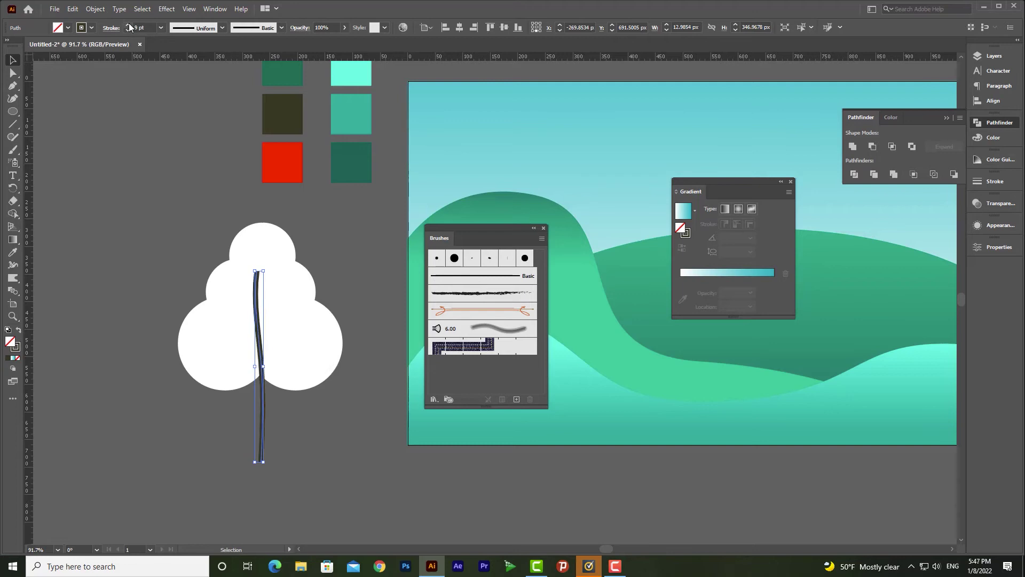
- Try the lens-shaped width profile on the trunk's stroke
{"action": "left_click", "coordinate": [208, 28]}
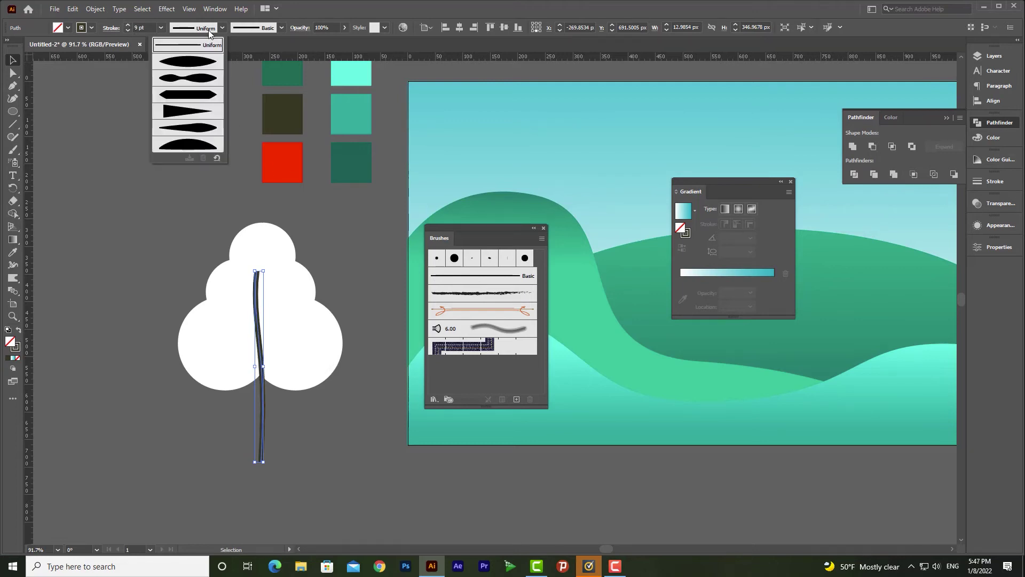
{"action": "left_click", "coordinate": [192, 68]}
{"action": "left_click", "coordinate": [269, 186]}
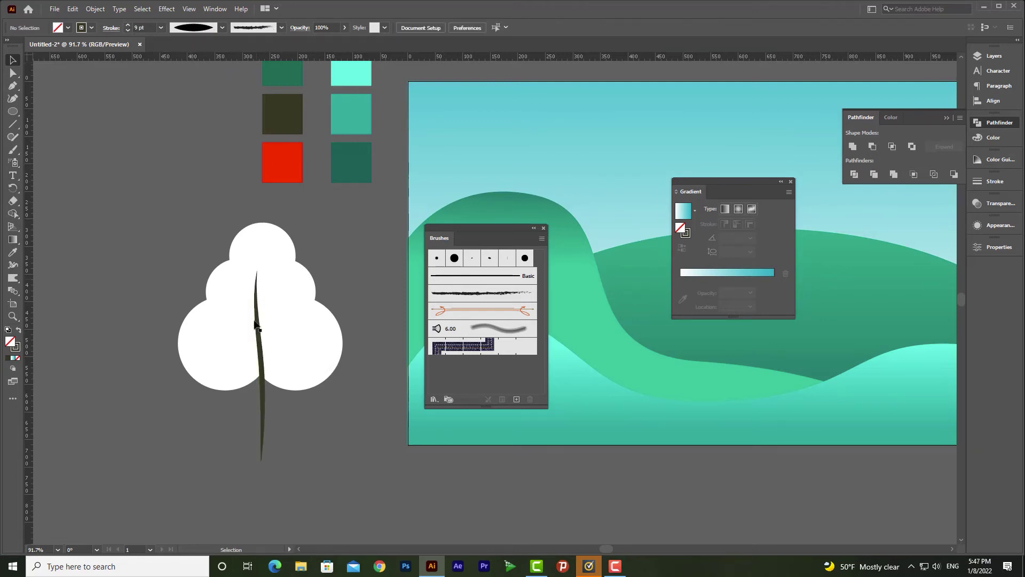
- Apply the triangular tapering width profile to the trunk and set its stroke weight to 12 pt
{"action": "left_click", "coordinate": [261, 367]}
{"action": "left_click", "coordinate": [195, 28]}
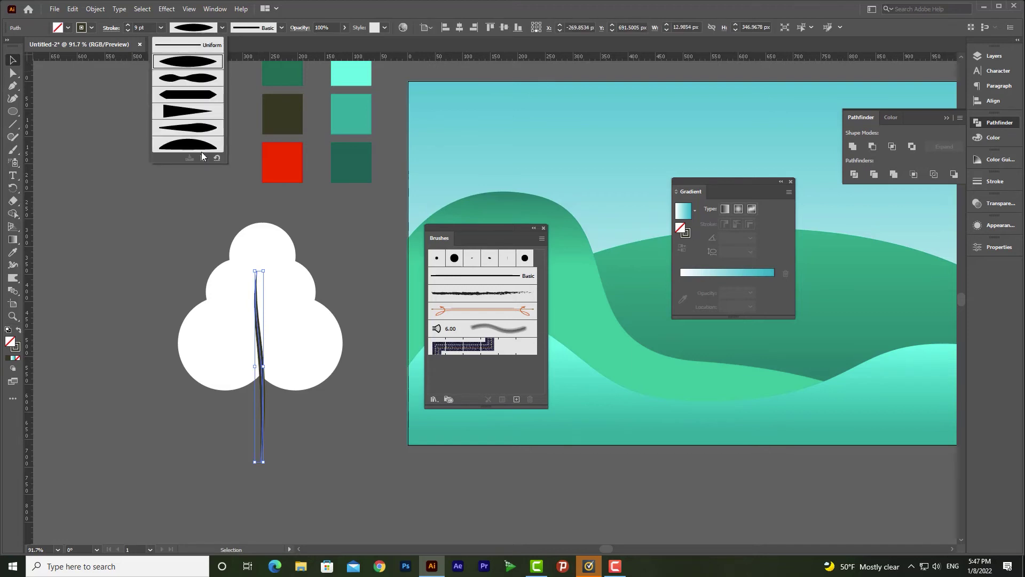
{"action": "left_click", "coordinate": [182, 112]}
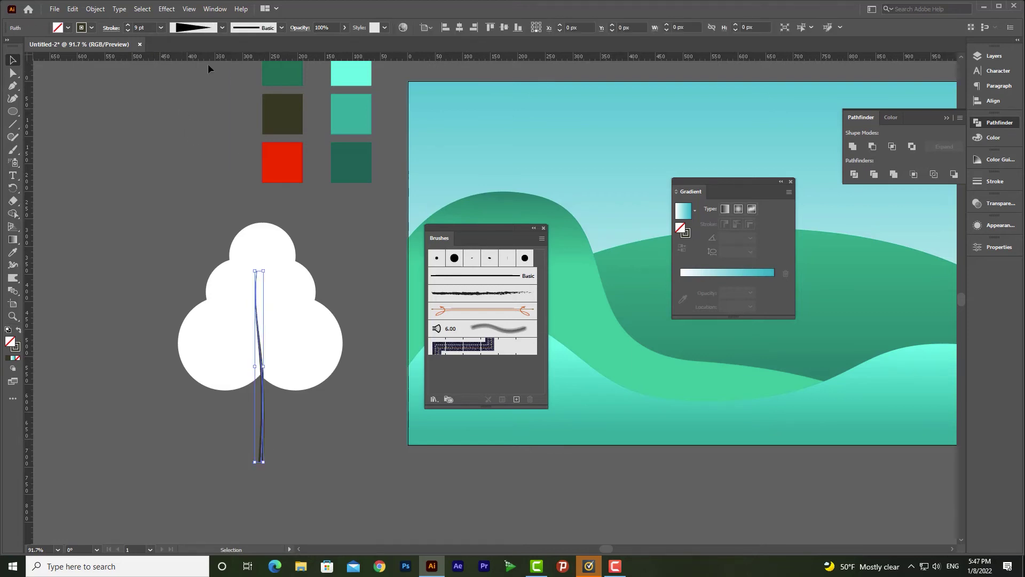
{"action": "left_click", "coordinate": [128, 25]}
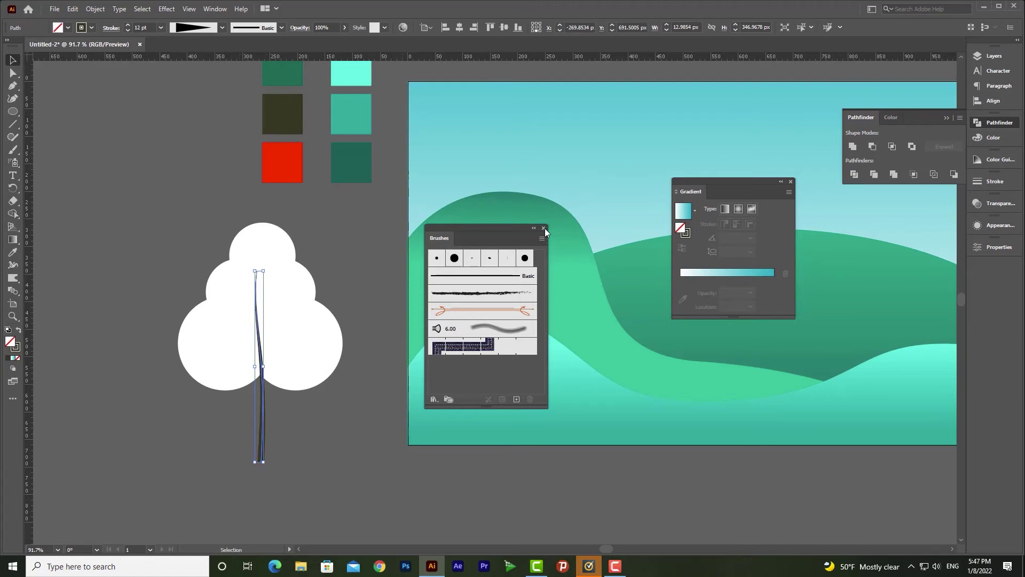
- Close the brush list, stretch the trunk's tip upward to a height of about 374 px, and ready the Paintbrush
{"action": "key", "text": "F5"}
{"action": "left_click_drag", "start_coordinate": [259, 270], "coordinate": [259, 257]}
{"action": "key", "text": "b"}
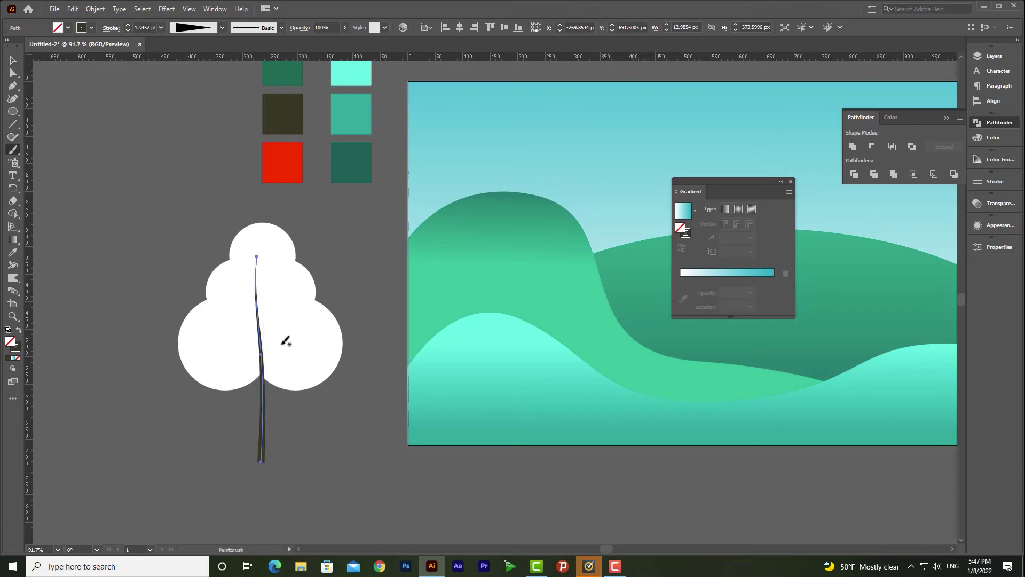
- Paint forked, rough-textured dark olive branches on both sides of the trunk inside the crown, and display the brush library
{"action": "left_click_drag", "start_coordinate": [300, 294], "coordinate": [272, 241]}
{"action": "mouse_move", "coordinate": [258, 327]}
{"action": "left_mouse_down"}
{"action": "mouse_move", "coordinate": [218, 319]}
{"action": "mouse_move", "coordinate": [229, 287]}
{"action": "mouse_move", "coordinate": [249, 286]}
{"action": "mouse_move", "coordinate": [246, 240]}
{"action": "left_mouse_up"}
{"action": "key", "text": "v"}
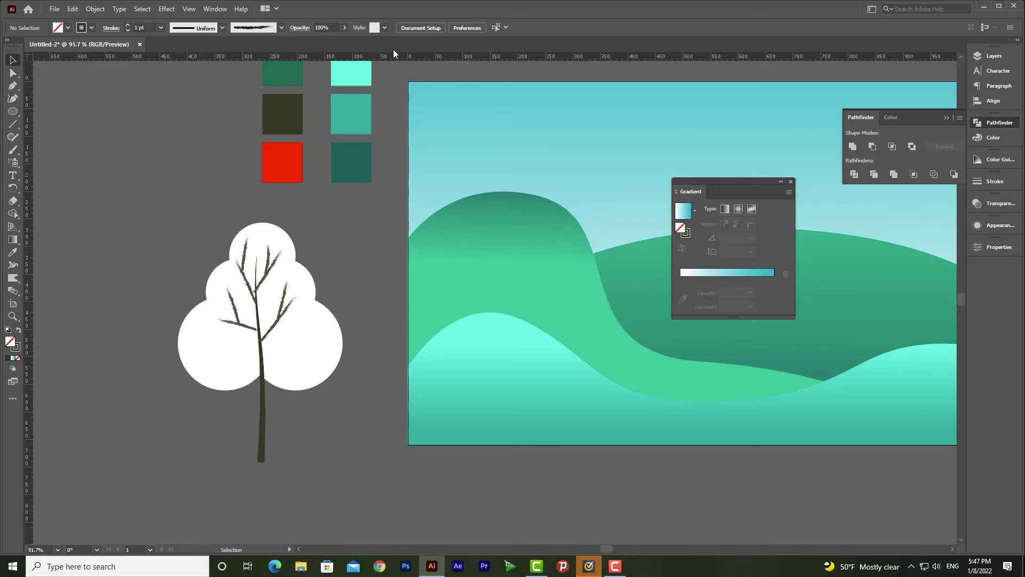
{"action": "left_click", "coordinate": [215, 9]}
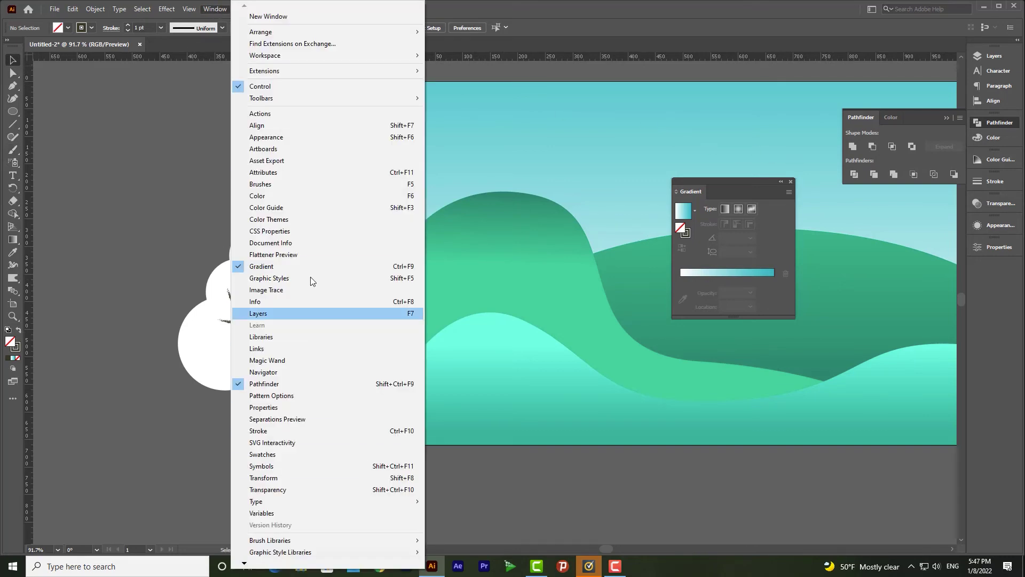
{"action": "left_click", "coordinate": [296, 184]}
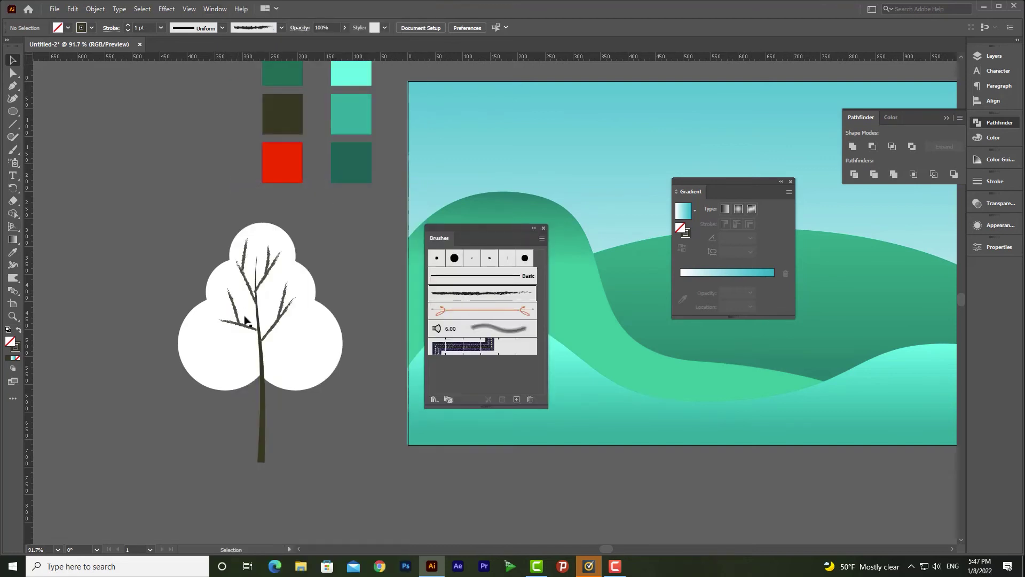
- Try the Basic brush on the short twig of the lower right branch
{"action": "left_click", "coordinate": [284, 312]}
{"action": "left_click", "coordinate": [501, 280]}
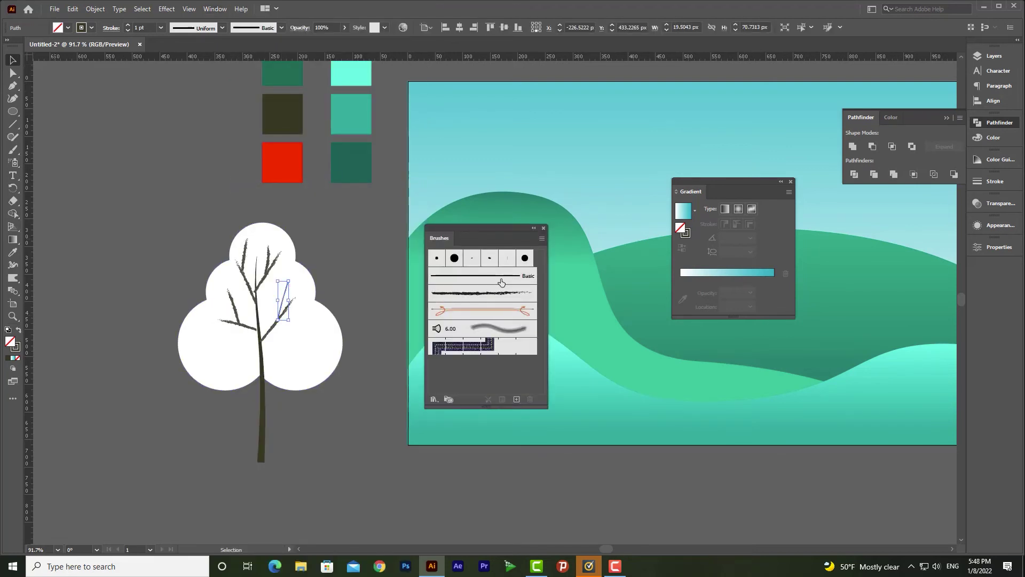
{"action": "left_click", "coordinate": [302, 233]}
{"action": "key", "text": "ctrl+z"}
{"action": "key", "text": "ctrl+z"}
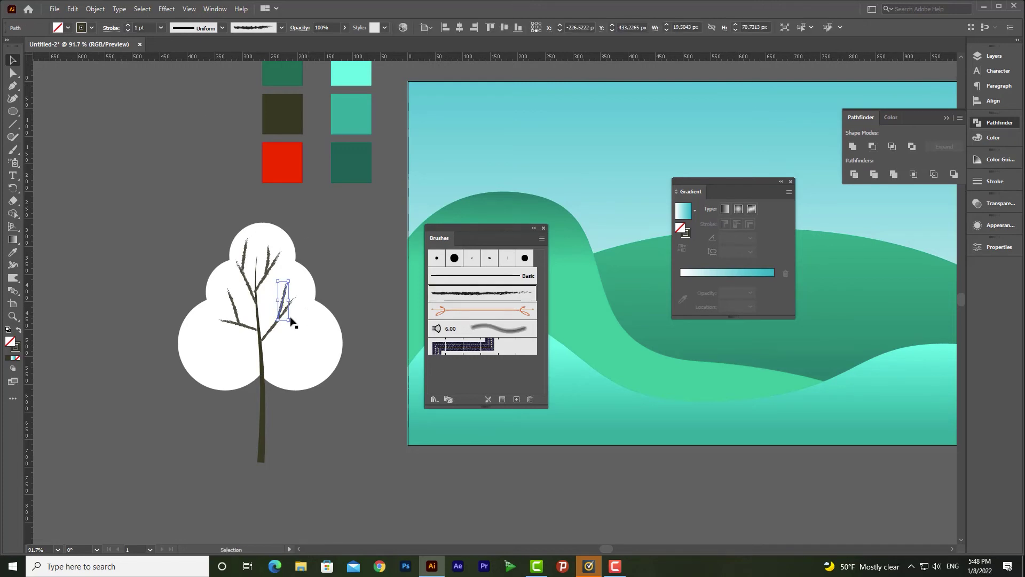
- Group each of the four painted branches with its own side twig
{"action": "key", "text": "a"}
{"action": "left_click", "coordinate": [270, 330]}
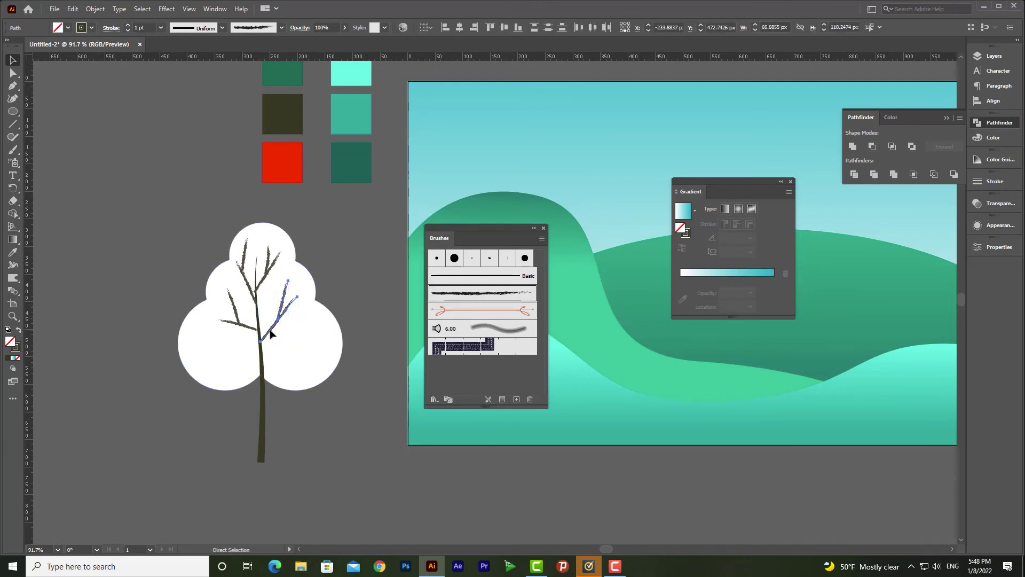
{"action": "left_click", "coordinate": [272, 268]}
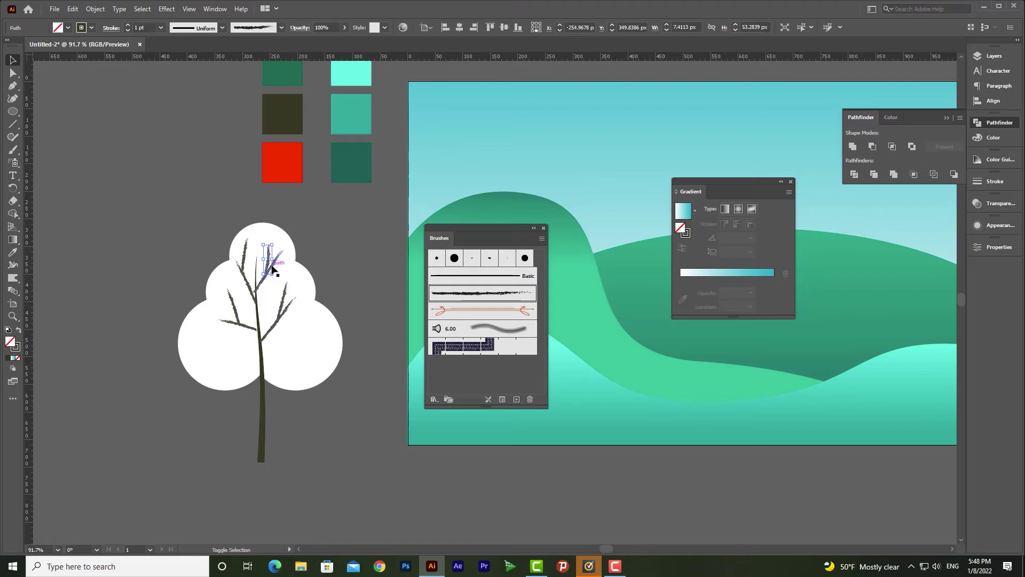
{"action": "left_click", "coordinate": [280, 261]}
{"action": "left_click", "coordinate": [245, 260]}
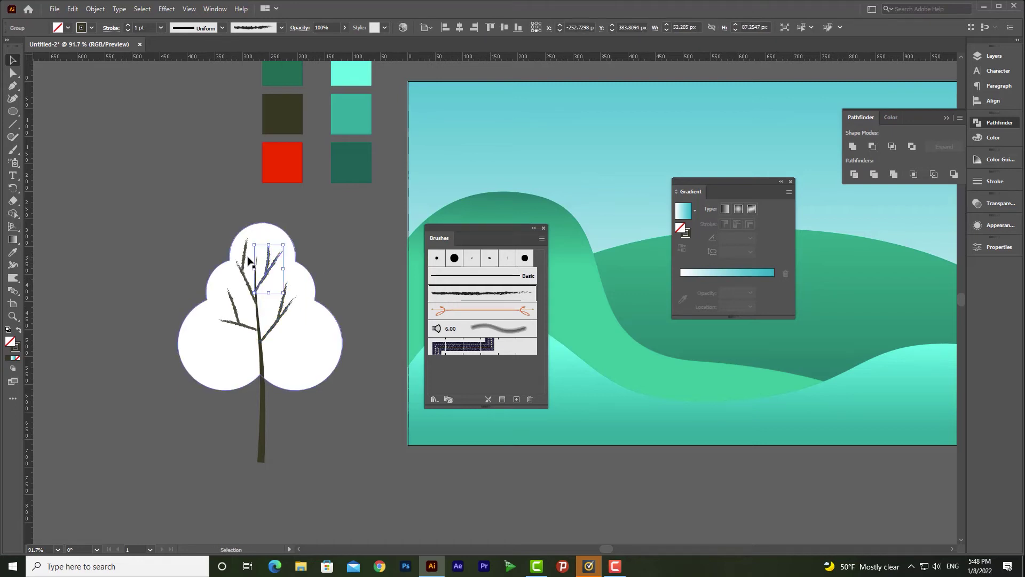
{"action": "left_click", "coordinate": [246, 264]}
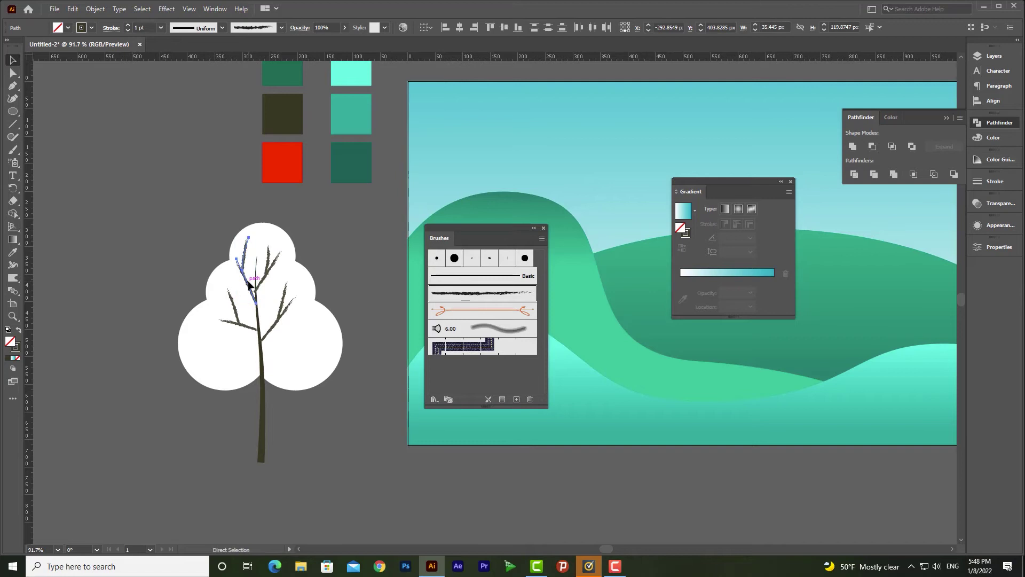
{"action": "left_click", "coordinate": [244, 326]}
{"action": "left_click", "coordinate": [249, 329], "text": "shift"}
{"action": "key", "text": "ctrl+g"}
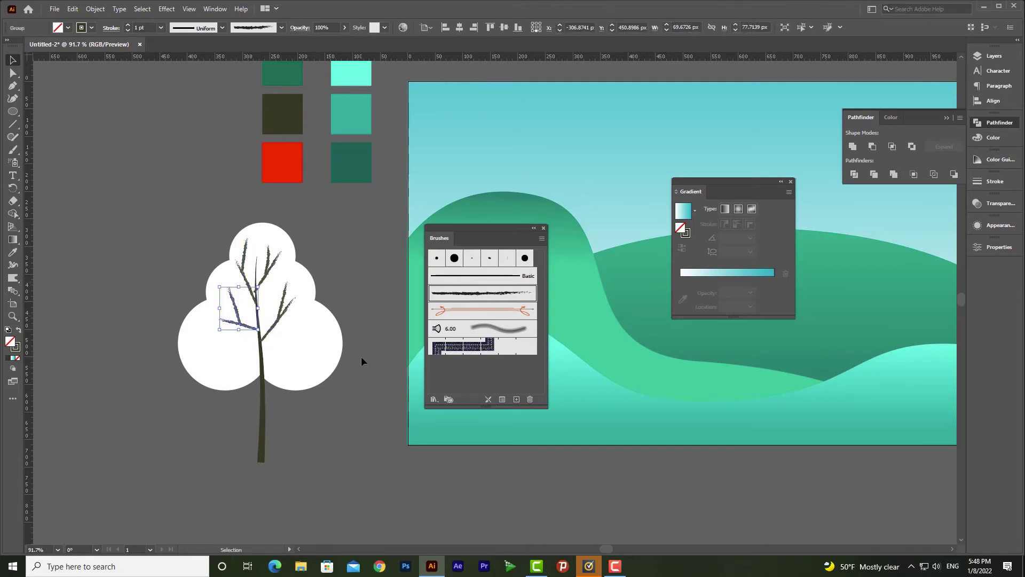
{"action": "left_click", "coordinate": [13, 149]}
{"action": "left_click_drag", "start_coordinate": [192, 329], "coordinate": [190, 331]}
{"action": "key", "text": "ctrl+z"}
{"action": "left_click", "coordinate": [12, 60]}
- Combine the four branch groups, the trunk path and the white crown shape into a single tree group
{"action": "left_click", "coordinate": [271, 290]}
{"action": "left_click", "coordinate": [246, 280]}
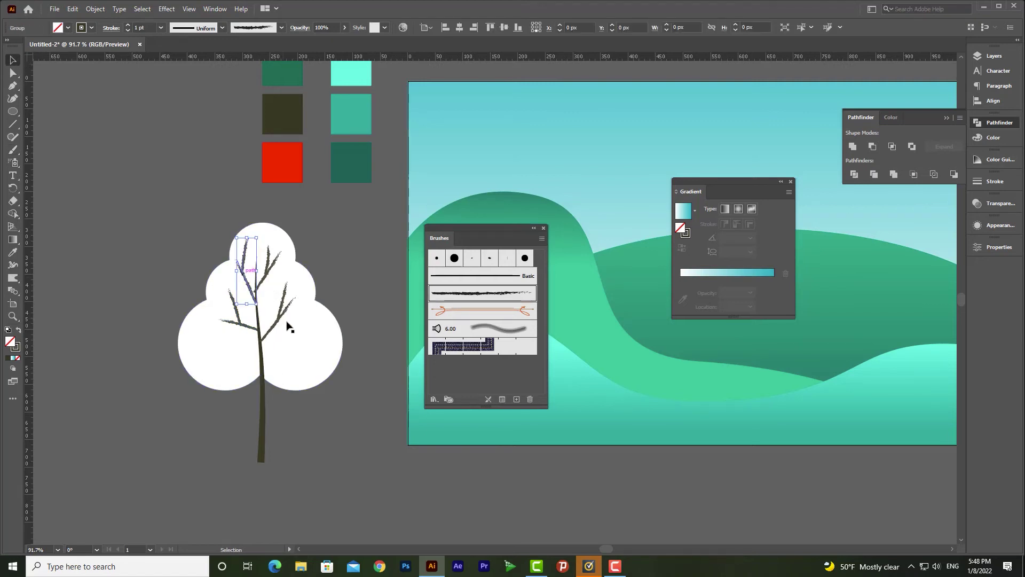
{"action": "left_click", "coordinate": [987, 55]}
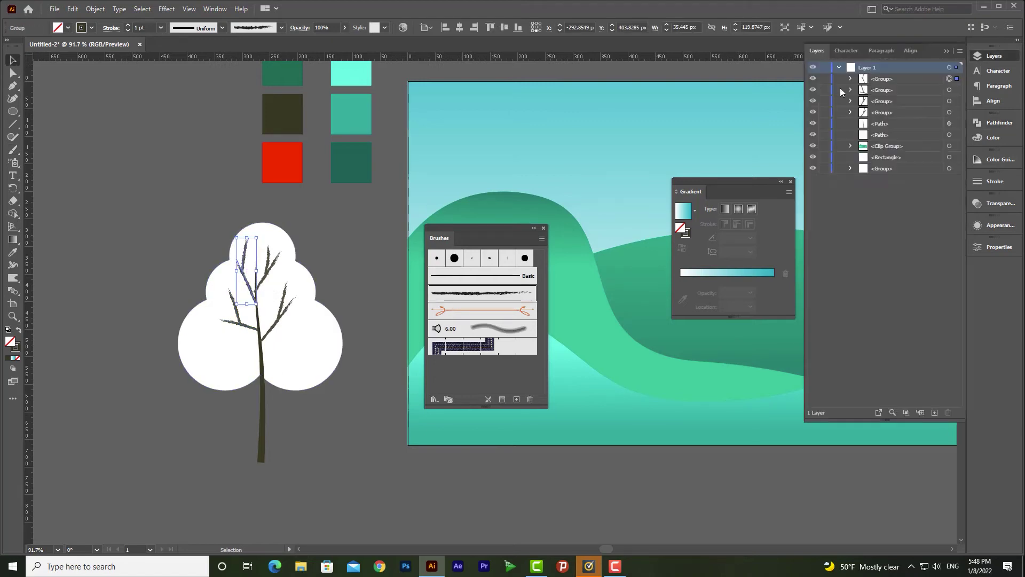
{"action": "left_click", "coordinate": [957, 101], "text": "shift"}
{"action": "left_click", "coordinate": [957, 112], "text": "shift"}
{"action": "left_click", "coordinate": [956, 124], "text": "shift"}
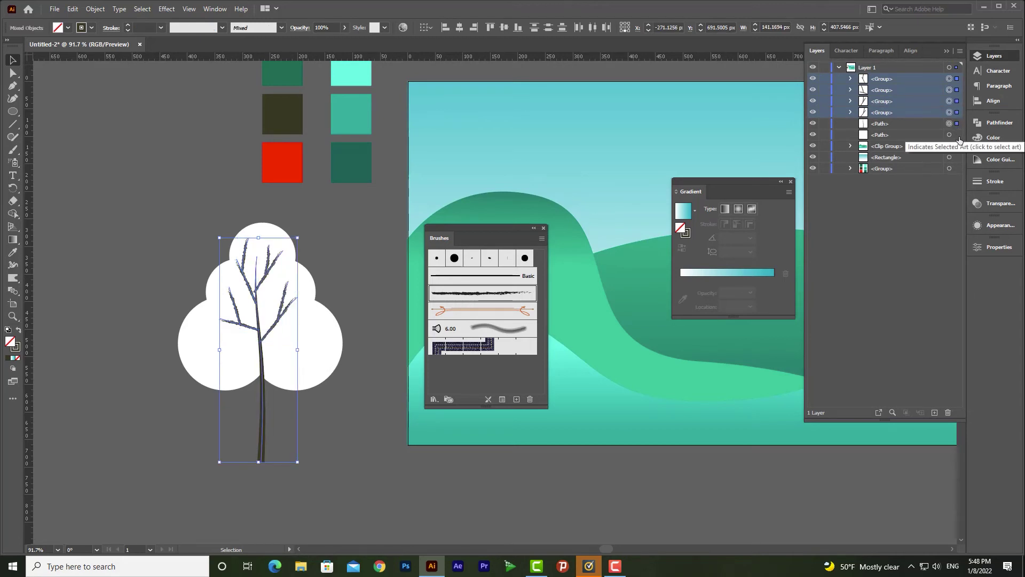
{"action": "left_click", "coordinate": [957, 135], "text": "shift"}
{"action": "key", "text": "ctrl+g"}
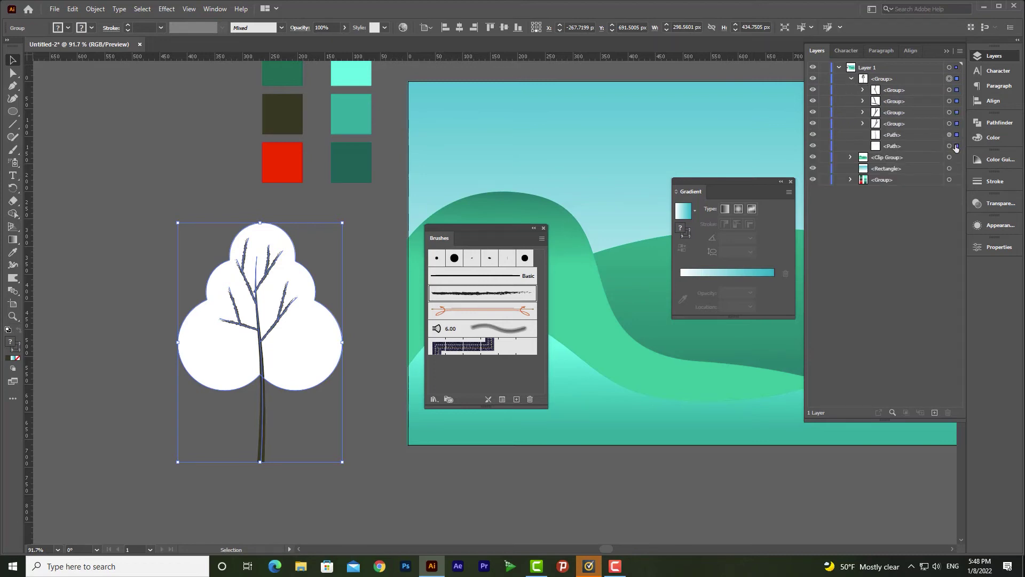
- Fill the tree's crown shape with the dark green swatch's colour using the Eyedropper
{"action": "left_click", "coordinate": [957, 146]}
{"action": "left_click", "coordinate": [13, 252]}
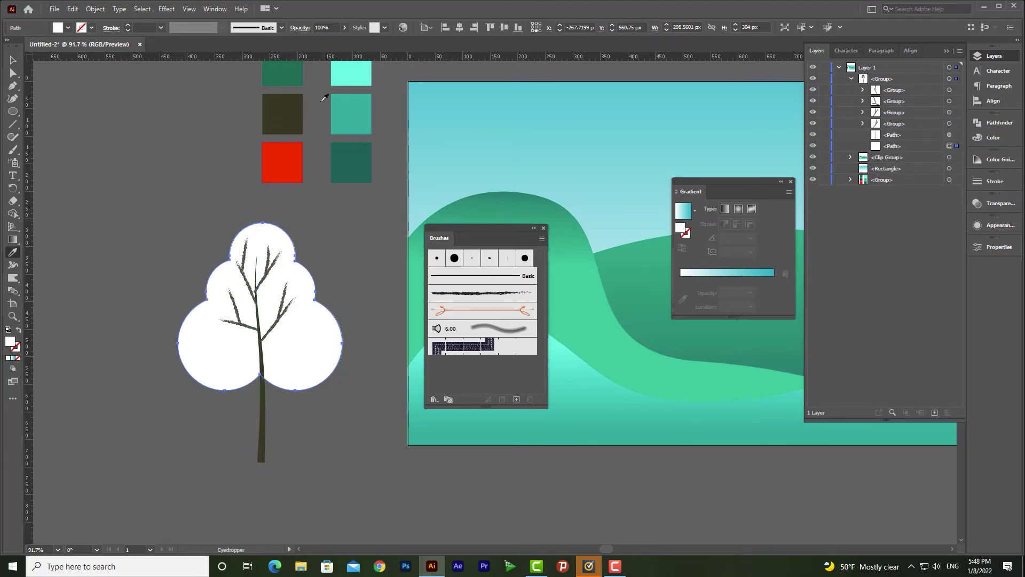
{"action": "left_click_drag", "start_coordinate": [324, 98], "coordinate": [289, 133]}
{"action": "left_click", "coordinate": [246, 149]}
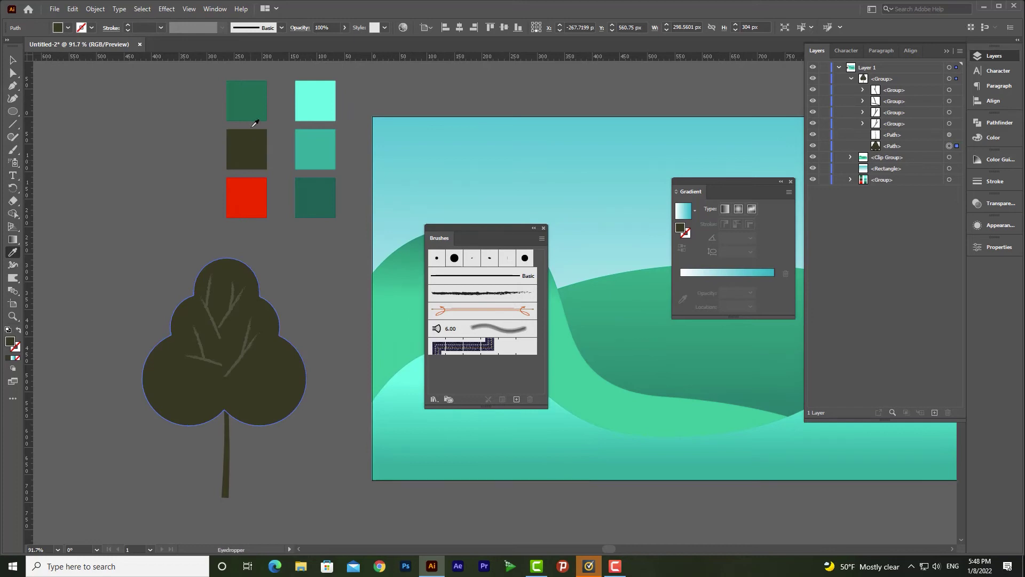
{"action": "left_click", "coordinate": [255, 104]}
{"action": "key", "text": "v"}
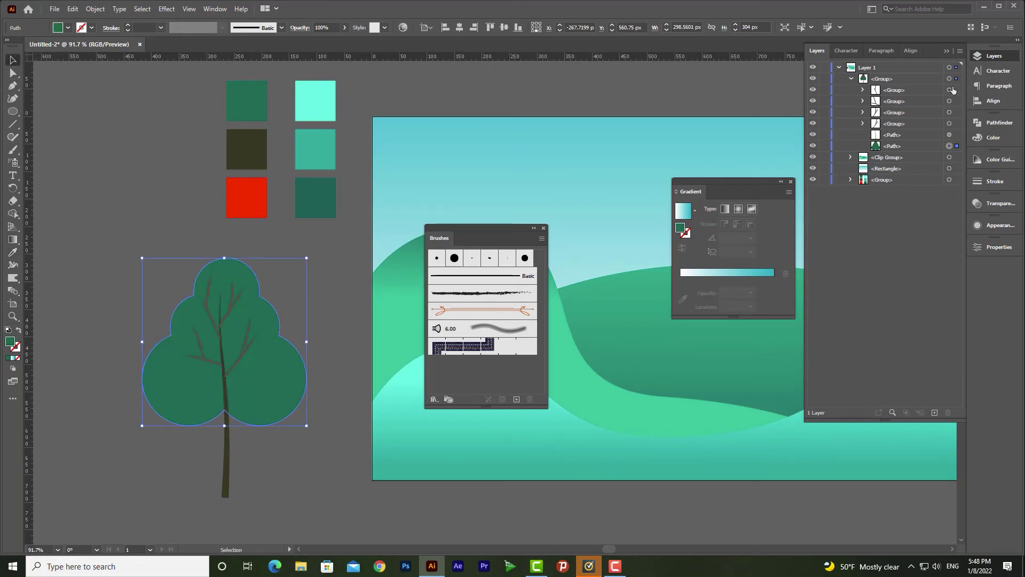
- Recolour the strokes of all four branch groups with the light aqua swatch's colour and deselect them
{"action": "left_click", "coordinate": [955, 135]}
{"action": "left_click", "coordinate": [954, 112]}
{"action": "left_click", "coordinate": [955, 101], "text": "shift"}
{"action": "left_click", "coordinate": [955, 123], "text": "shift"}
{"action": "left_click", "coordinate": [954, 90], "text": "shift"}
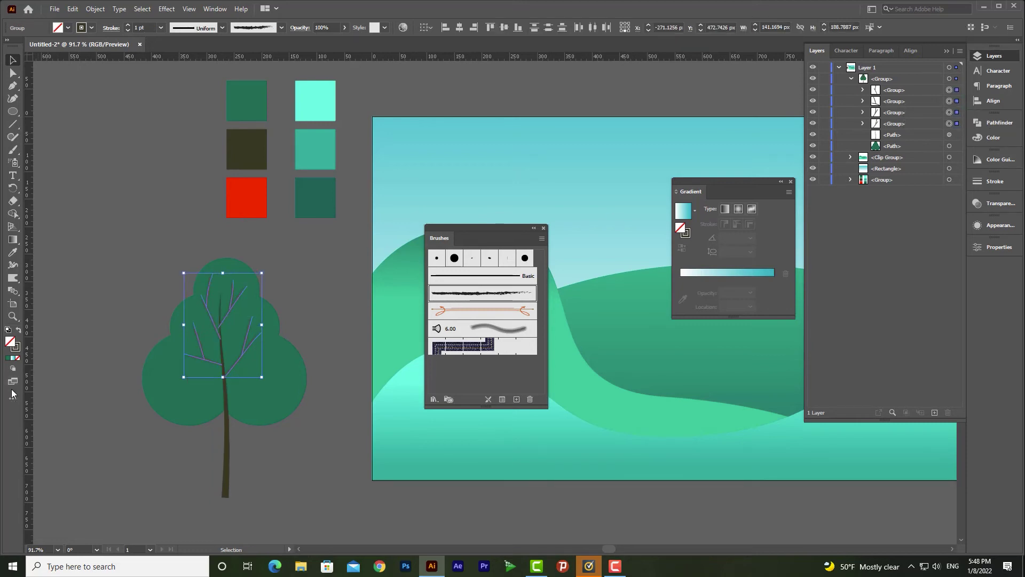
{"action": "left_click", "coordinate": [13, 252]}
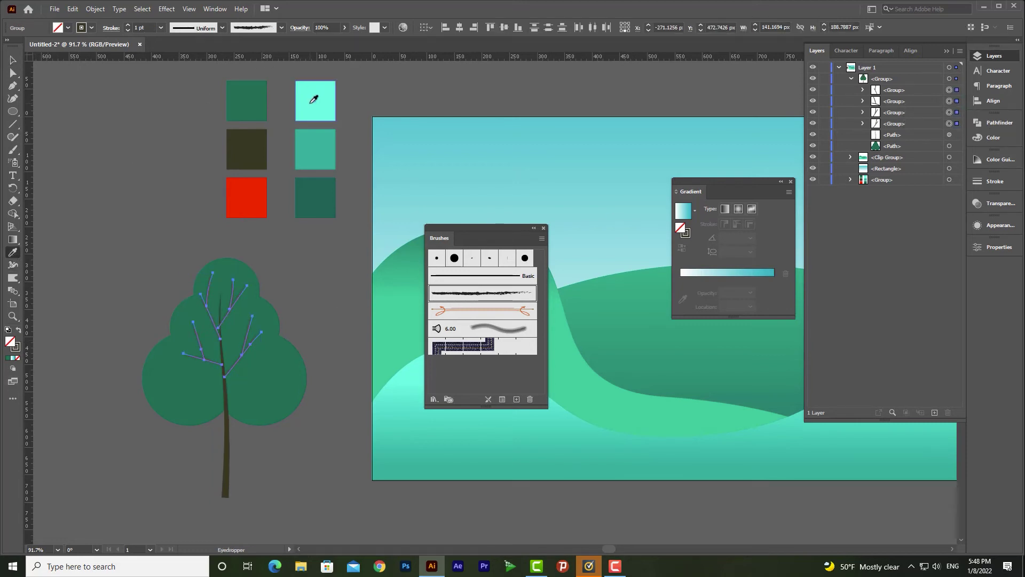
{"action": "left_click", "coordinate": [314, 100]}
{"action": "key", "text": "shift+x"}
{"action": "key", "text": "v"}
{"action": "left_click", "coordinate": [244, 230]}
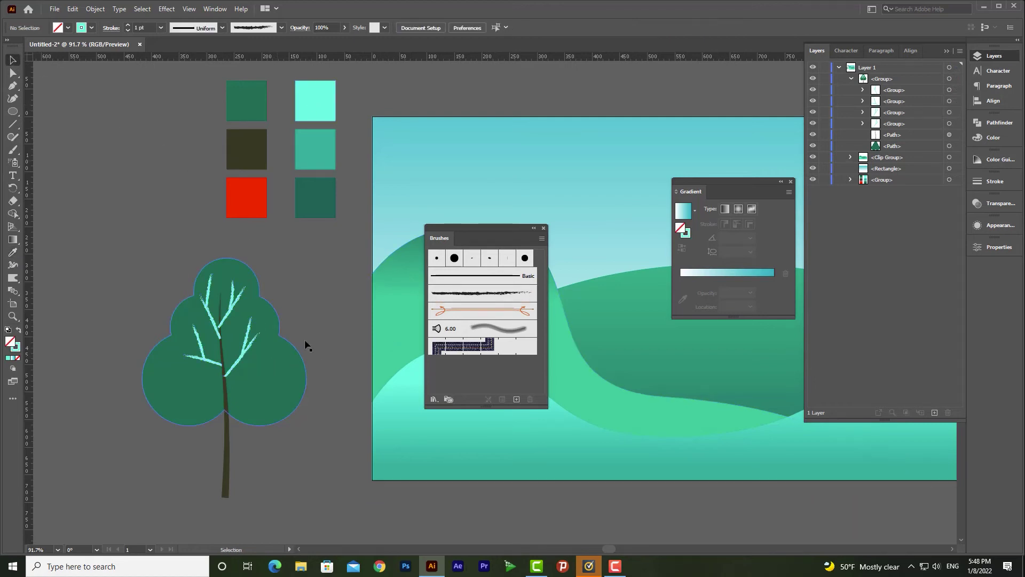
- Try stacking the trunk above the branches, and try recolouring the whole tree group with the light aqua swatch
{"action": "left_click_drag", "start_coordinate": [893, 134], "coordinate": [894, 89]}
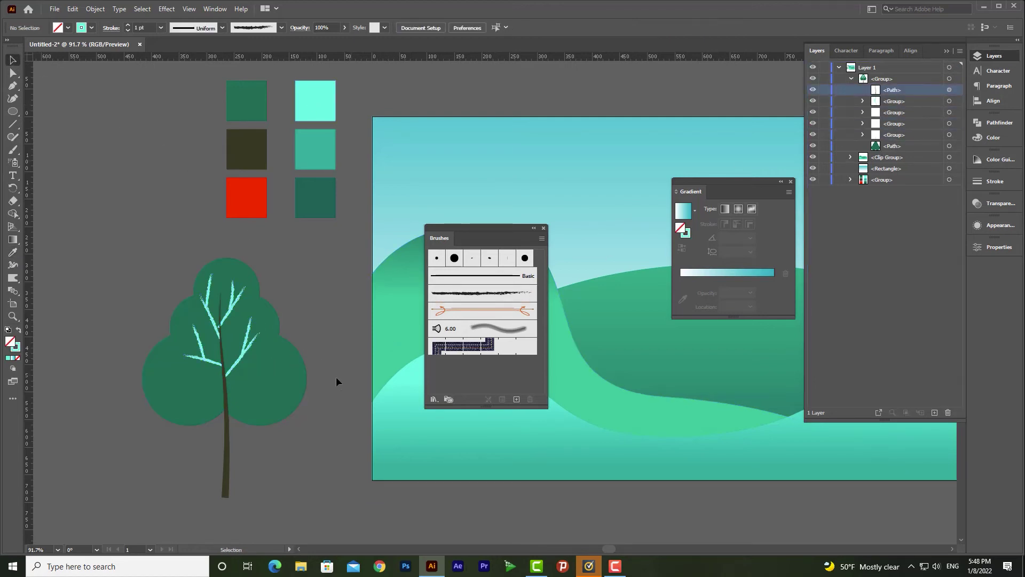
{"action": "key", "text": "ctrl+z"}
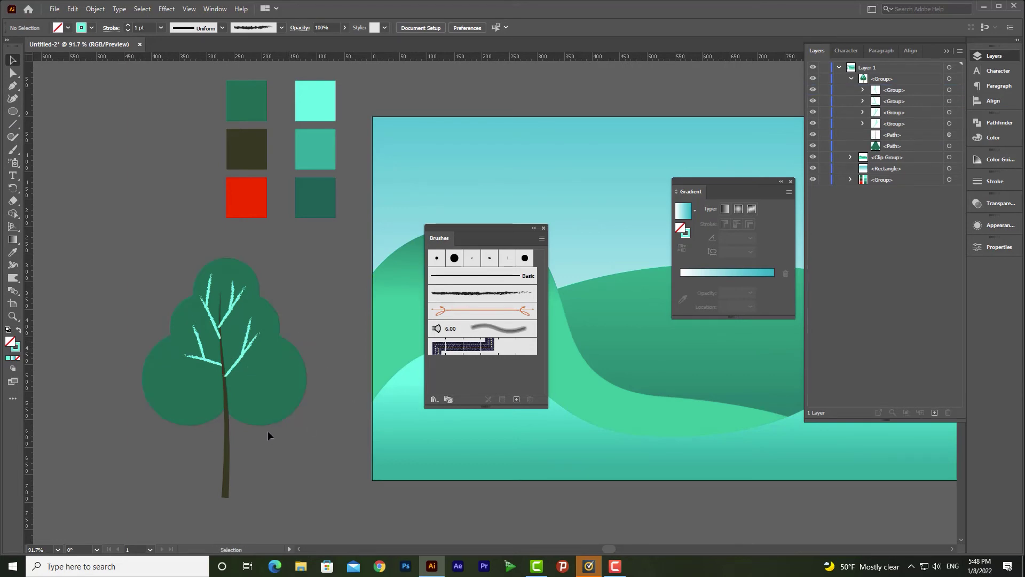
{"action": "left_click", "coordinate": [222, 440]}
{"action": "left_click", "coordinate": [13, 254]}
{"action": "left_click", "coordinate": [314, 104]}
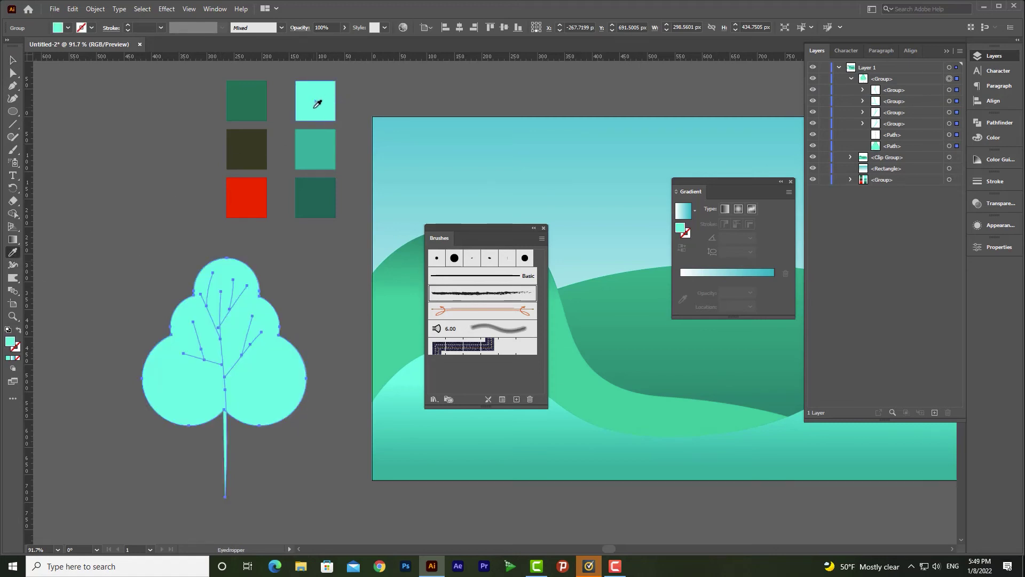
{"action": "left_click", "coordinate": [319, 199]}
{"action": "left_click", "coordinate": [13, 62]}
{"action": "left_click", "coordinate": [286, 481]}
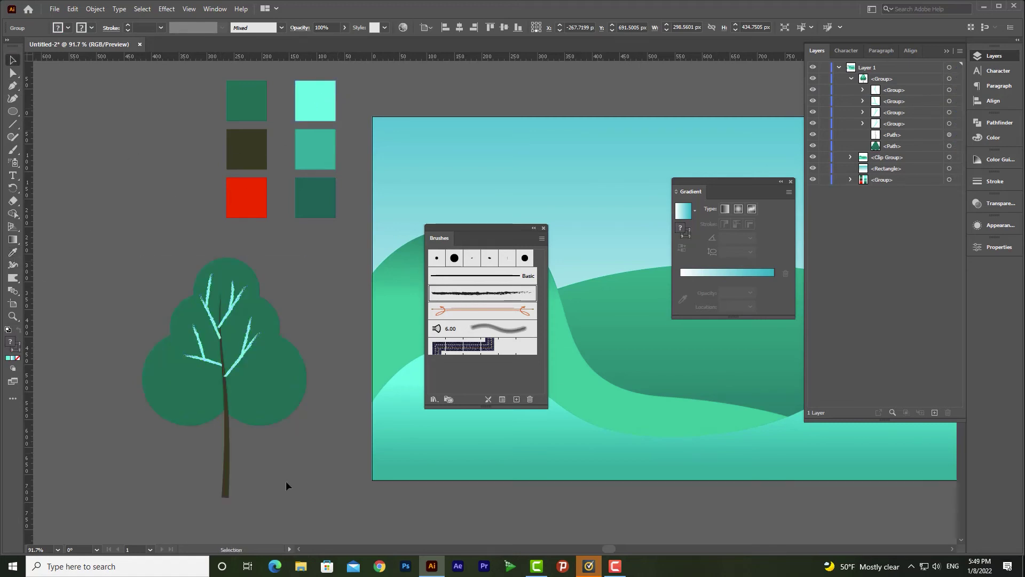
- Isolate the trunk path within the tree group and sample the light aqua swatch's colour for its stroke
{"action": "left_click", "coordinate": [229, 476]}
{"action": "double_click", "coordinate": [228, 475]}
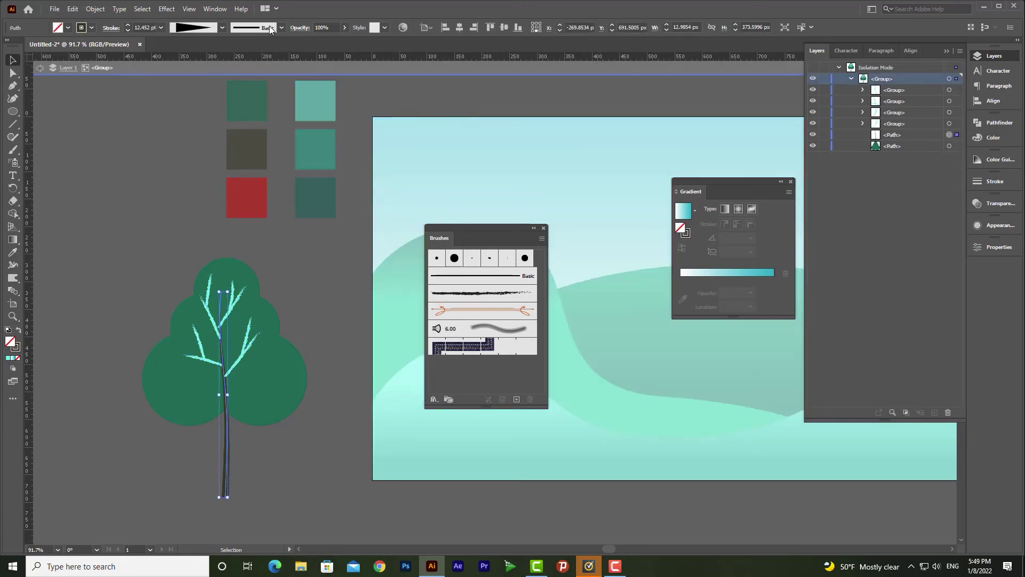
{"action": "left_click", "coordinate": [268, 66]}
{"action": "key", "text": "i"}
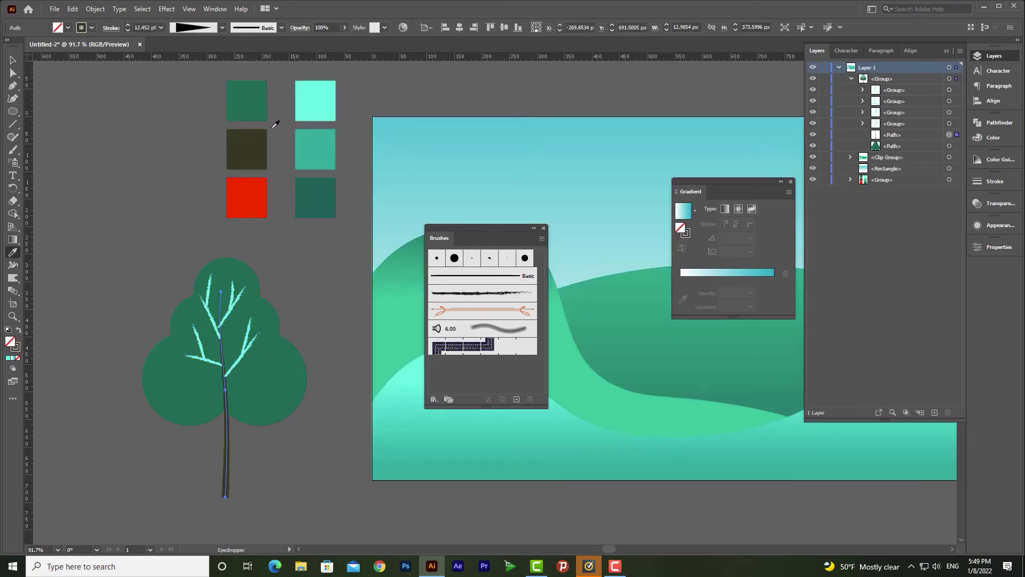
{"action": "left_click", "coordinate": [308, 101]}
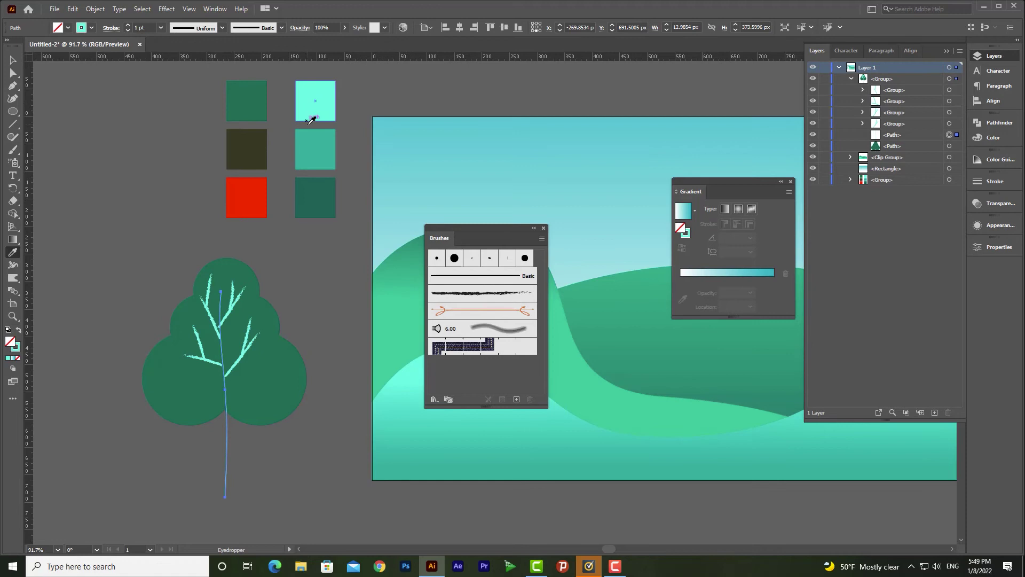
- Set the trunk's stroke weight to 12 pt and apply the triangular tapering width profile
{"action": "left_click", "coordinate": [137, 26]}
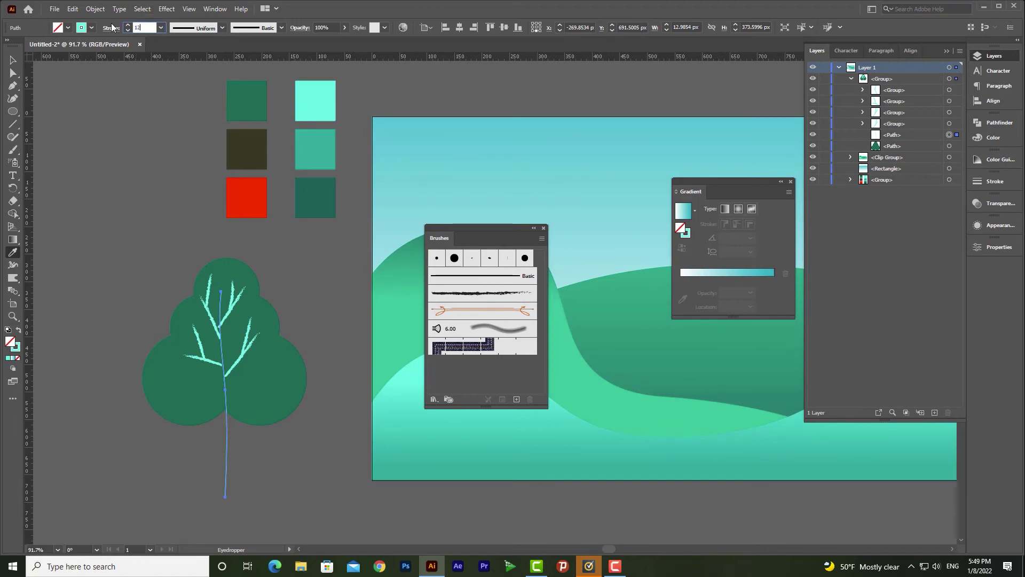
{"action": "type", "text": "12"}
{"action": "key", "text": "Return"}
{"action": "left_click", "coordinate": [14, 60]}
{"action": "left_click", "coordinate": [222, 27]}
{"action": "left_click", "coordinate": [188, 133]}
{"action": "left_click", "coordinate": [176, 196]}
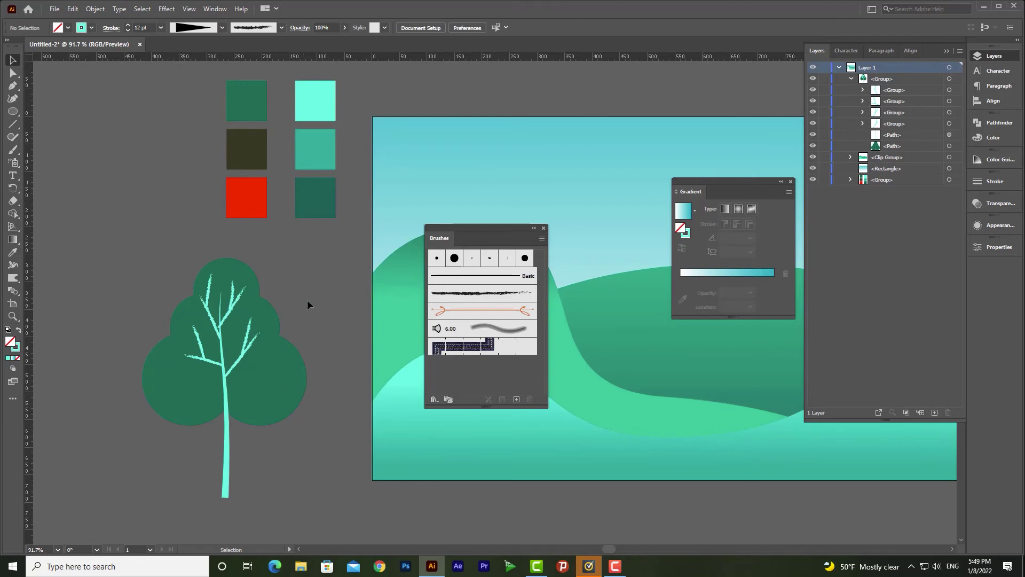
- Create an Art Brush from the whole tree group, keeping Fixed width at 100% and Stretch to Fit Stroke Length
{"action": "left_click", "coordinate": [213, 416]}
{"action": "left_click", "coordinate": [849, 79]}
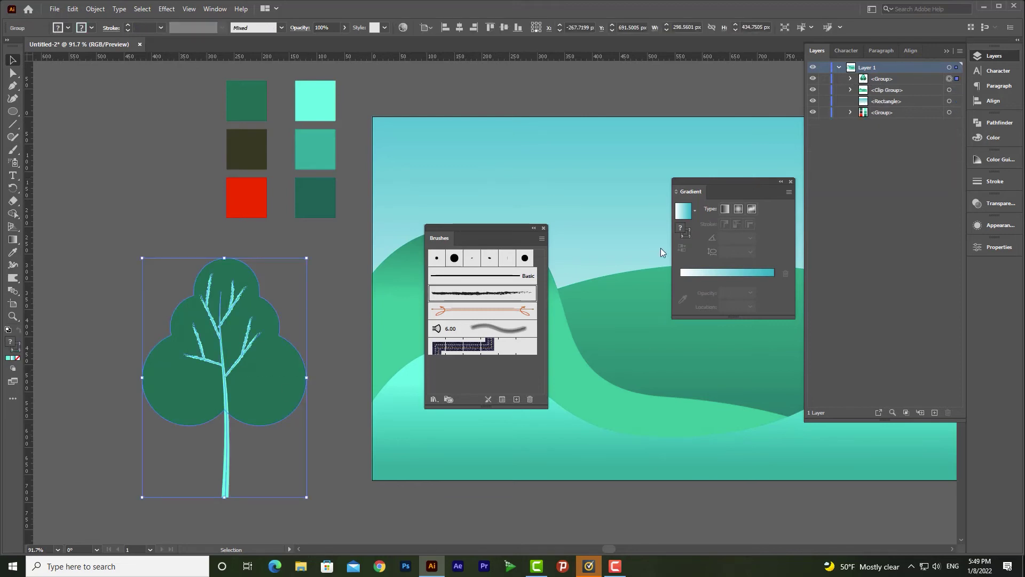
{"action": "mouse_move", "coordinate": [525, 232]}
{"action": "left_mouse_down"}
{"action": "mouse_move", "coordinate": [496, 208]}
{"action": "mouse_move", "coordinate": [521, 197]}
{"action": "left_mouse_up"}
{"action": "scroll", "coordinate": [409, 333], "scroll_direction": "right", "scroll_amount": 3}
{"action": "scroll", "coordinate": [408, 333], "scroll_direction": "down", "scroll_amount": 1}
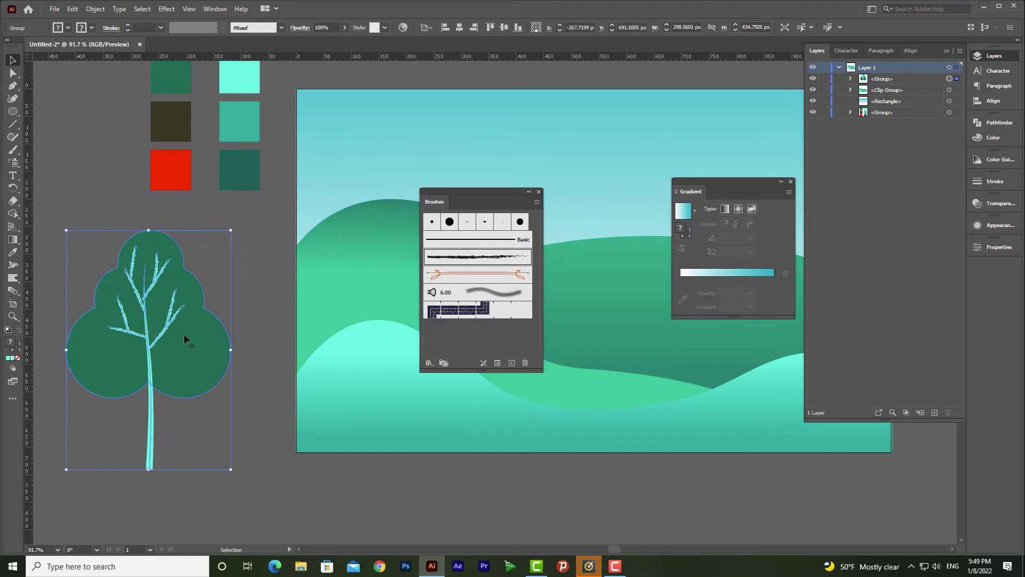
{"action": "left_click_drag", "start_coordinate": [154, 423], "coordinate": [479, 332]}
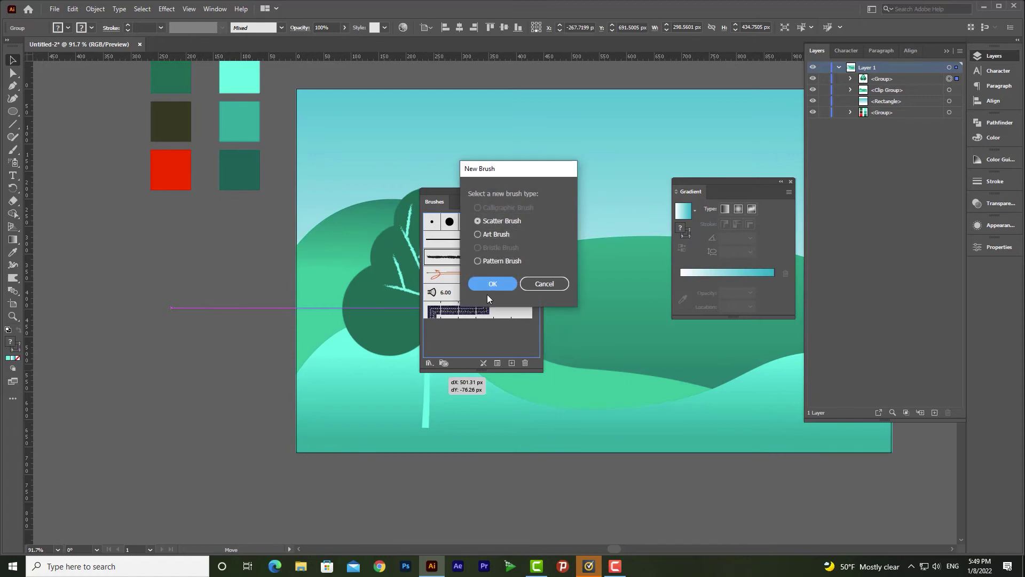
{"action": "left_click", "coordinate": [501, 234]}
{"action": "left_click", "coordinate": [493, 284]}
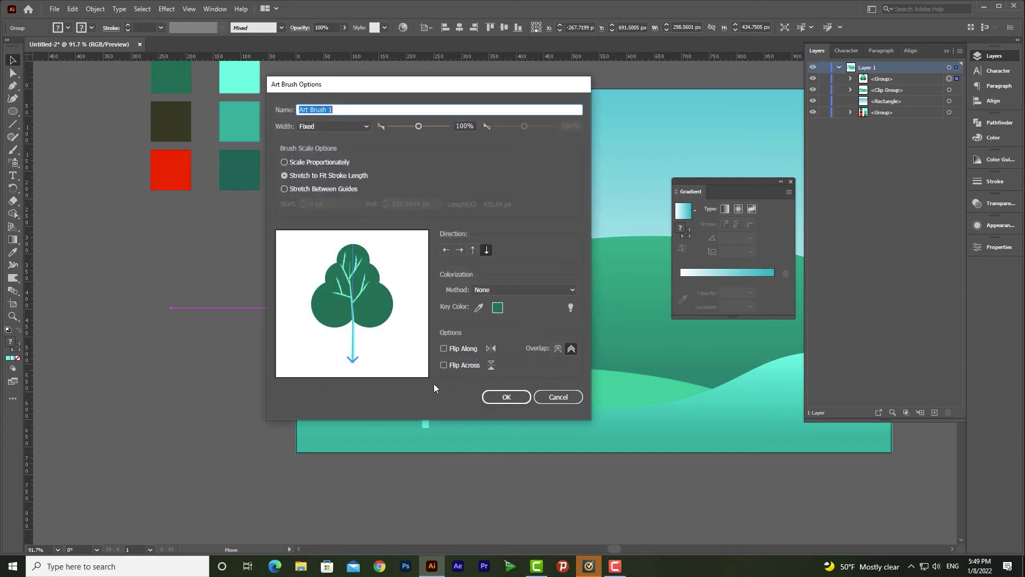
{"action": "left_click", "coordinate": [515, 398]}
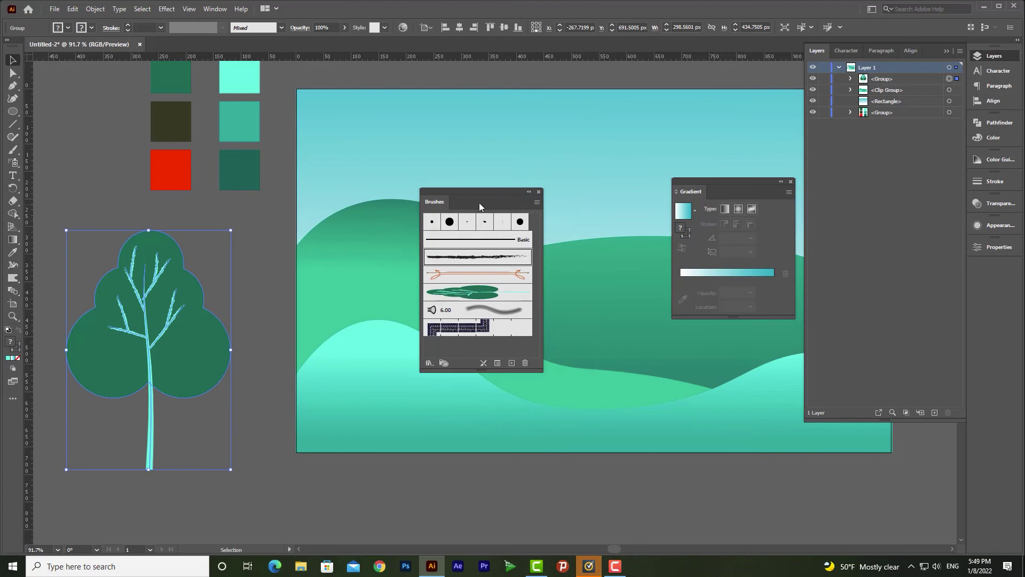
{"action": "left_click_drag", "start_coordinate": [661, 217], "coordinate": [350, 343]}
{"action": "key", "text": "ctrl+minus"}
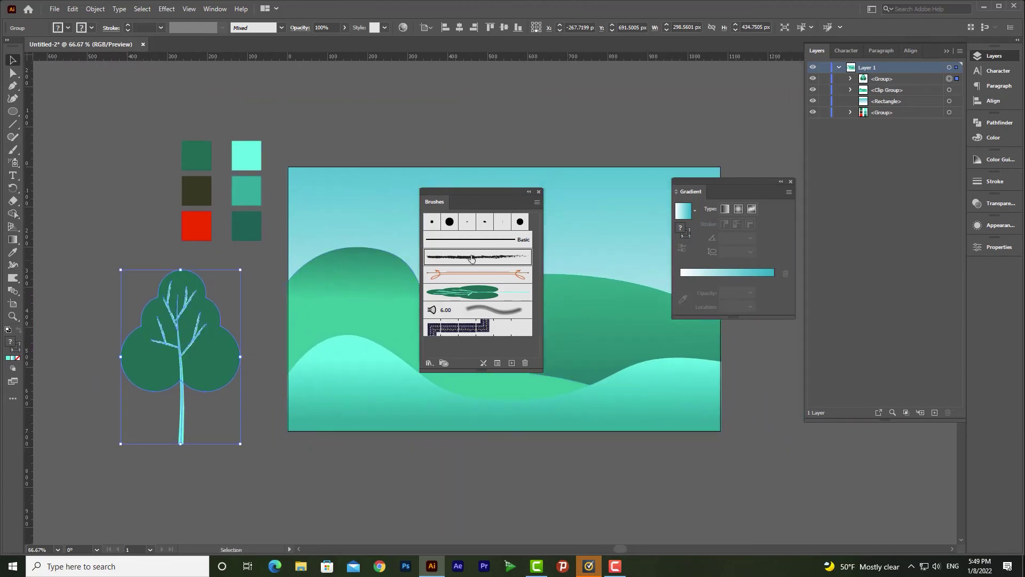
- Delete the original tree group beside the artboard and move the Brushes and Gradient panels clear of the landscape
{"action": "mouse_move", "coordinate": [478, 190]}
{"action": "left_mouse_down"}
{"action": "mouse_move", "coordinate": [73, 150]}
{"action": "mouse_move", "coordinate": [92, 122]}
{"action": "left_mouse_up"}
{"action": "left_click_drag", "start_coordinate": [743, 185], "coordinate": [785, 175]}
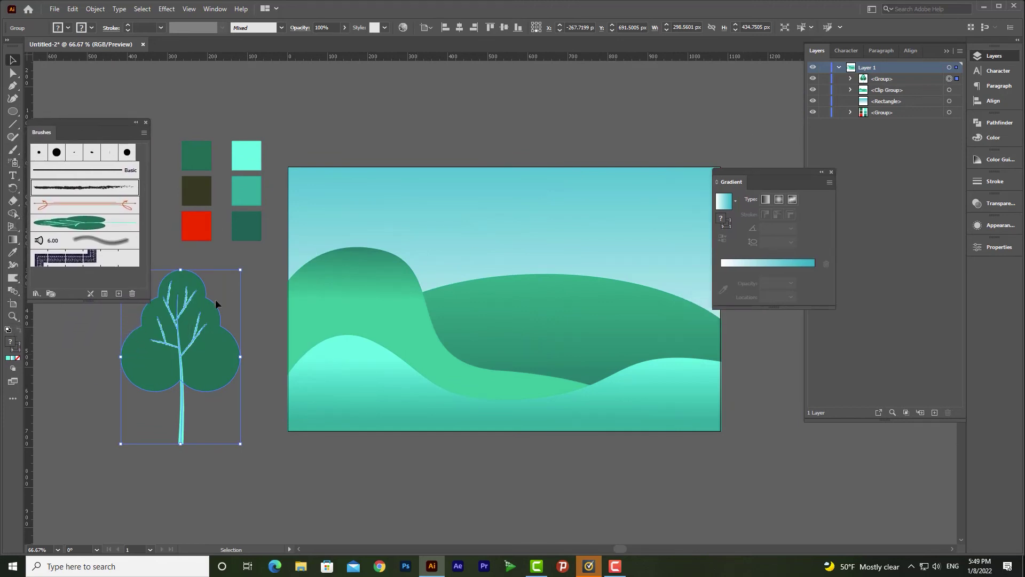
{"action": "key", "text": "Delete"}
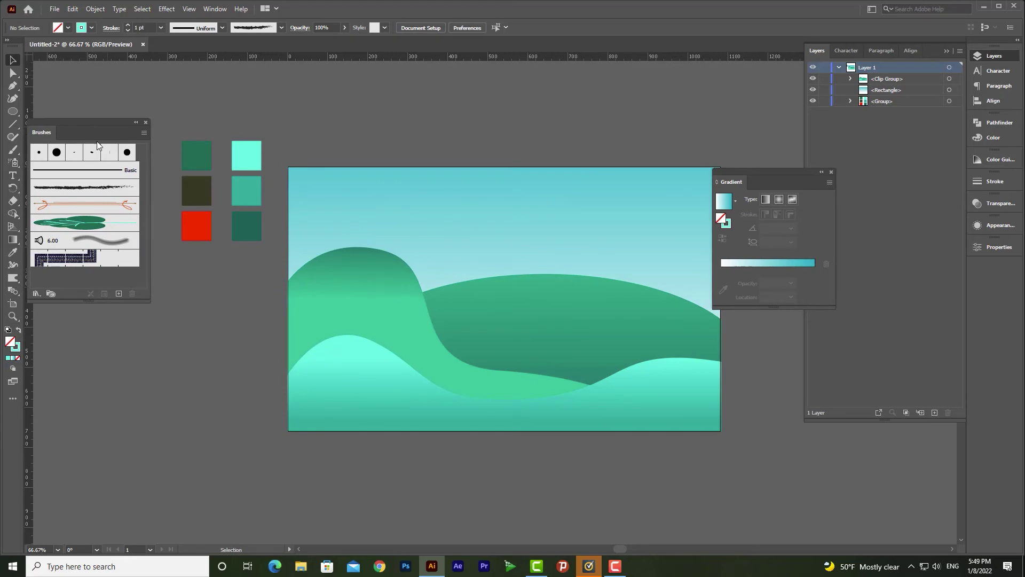
{"action": "left_click_drag", "start_coordinate": [98, 128], "coordinate": [159, 207]}
{"action": "left_click", "coordinate": [386, 337]}
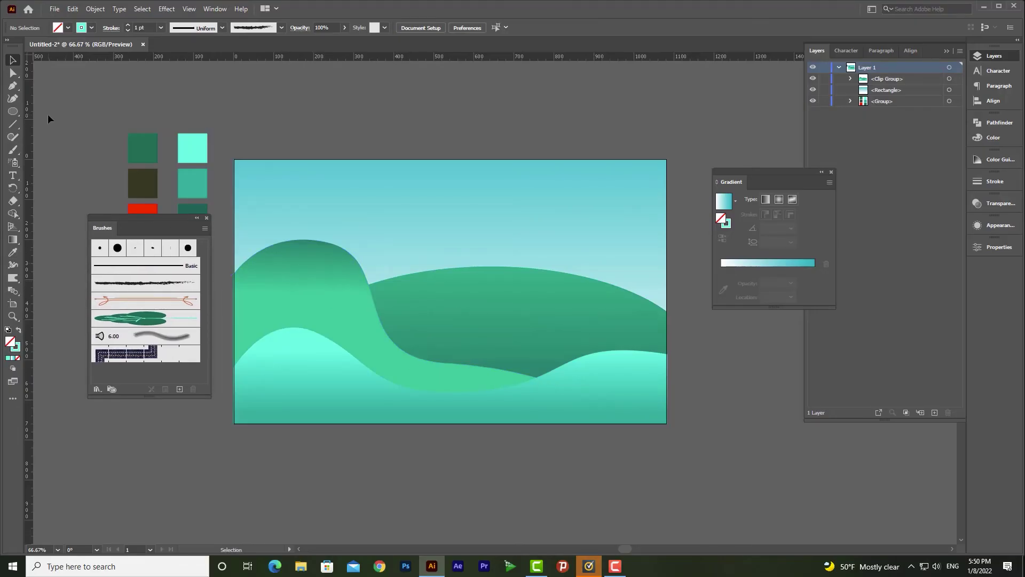
- Paint a large tree in front of the tall hill and a shorter one above its crest with the tree art brush
{"action": "left_click", "coordinate": [13, 150]}
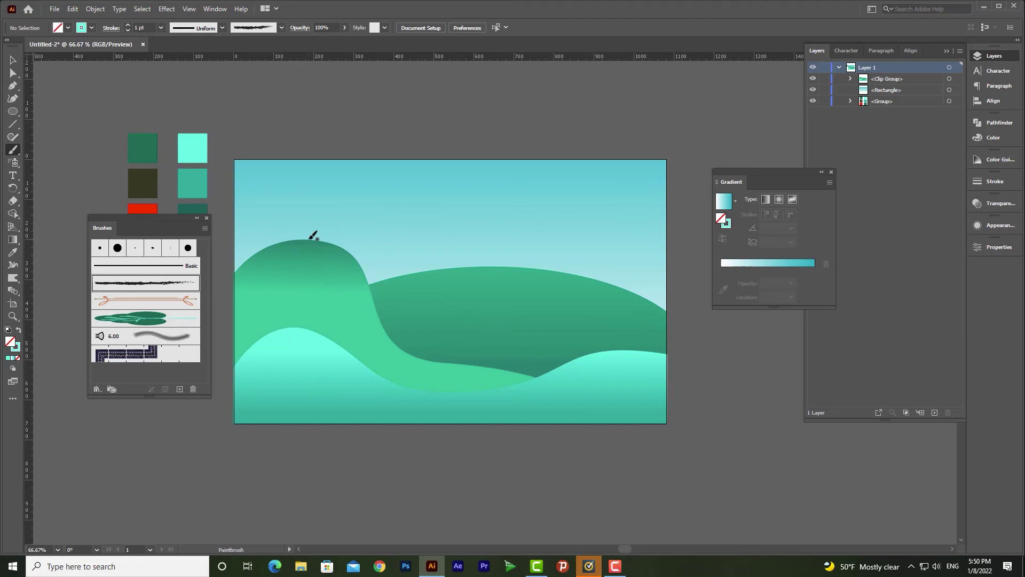
{"action": "left_click", "coordinate": [127, 323]}
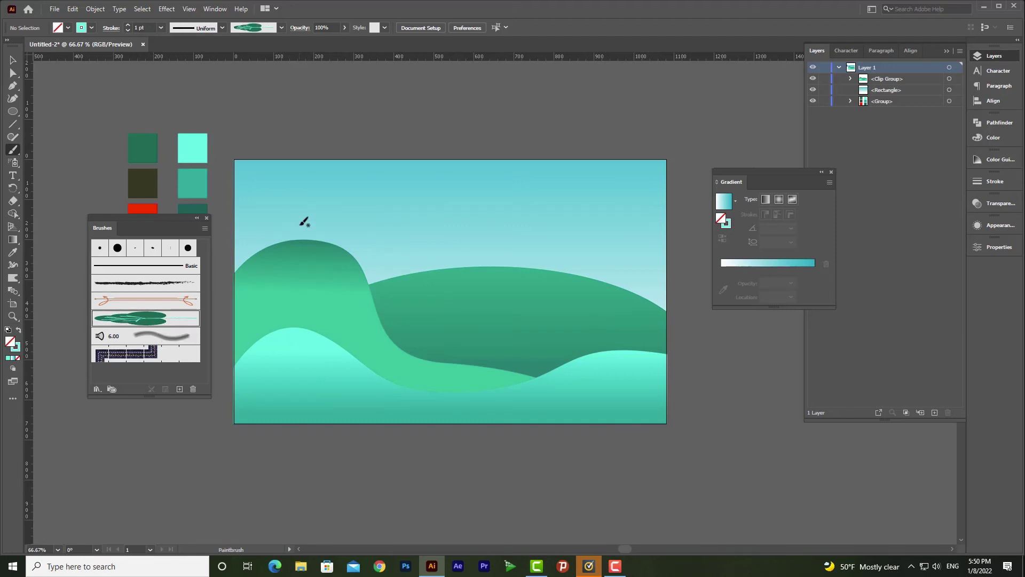
{"action": "left_click_drag", "start_coordinate": [319, 396], "coordinate": [319, 395]}
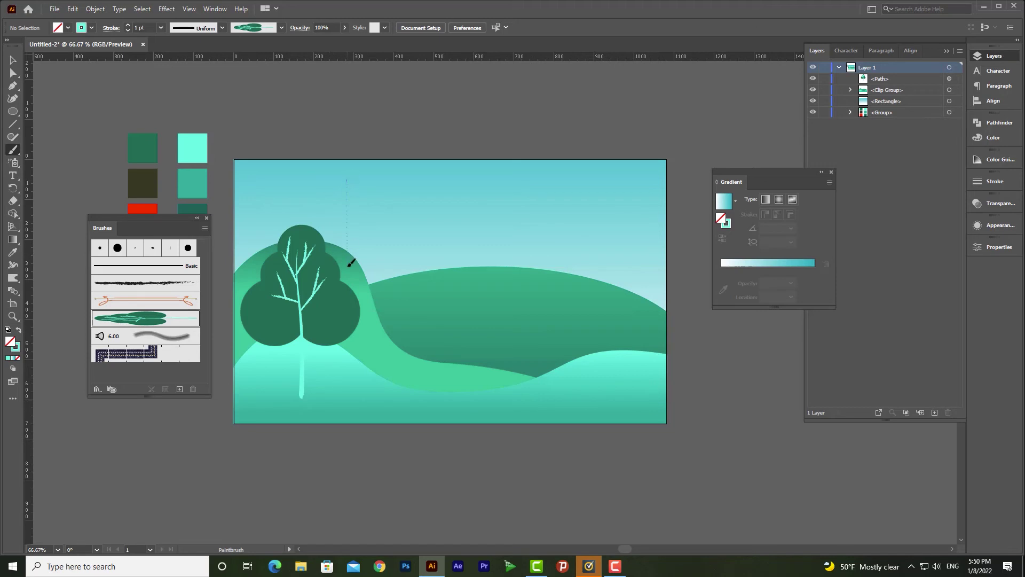
{"action": "left_click_drag", "start_coordinate": [349, 265], "coordinate": [349, 263]}
- Set the shorter tree's stroke weight to 0.25 pt and arrange two small trees on the tall hill's crest
{"action": "left_click", "coordinate": [18, 60]}
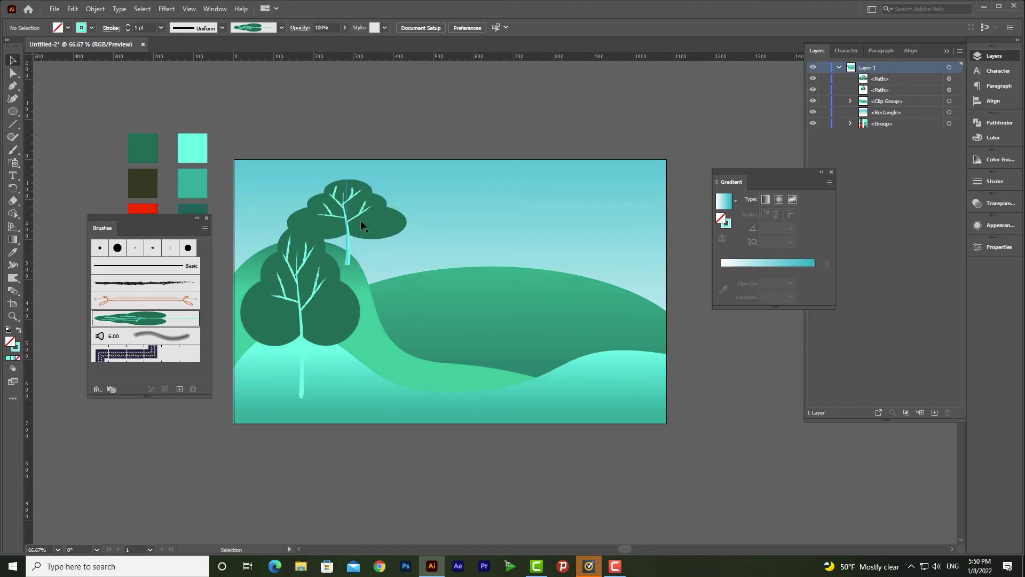
{"action": "left_click", "coordinate": [348, 238]}
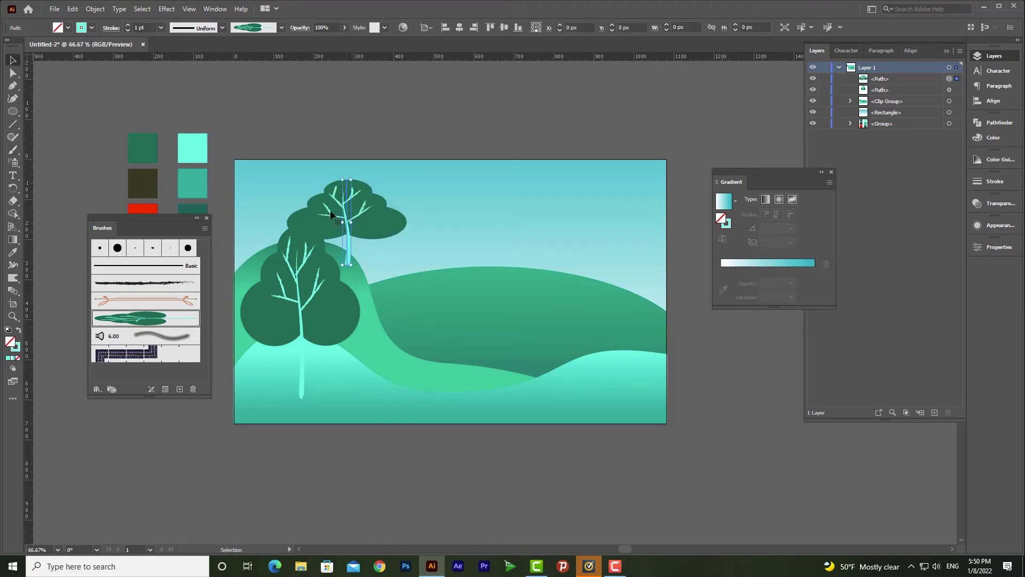
{"action": "left_click", "coordinate": [127, 30]}
{"action": "left_click", "coordinate": [127, 30]}
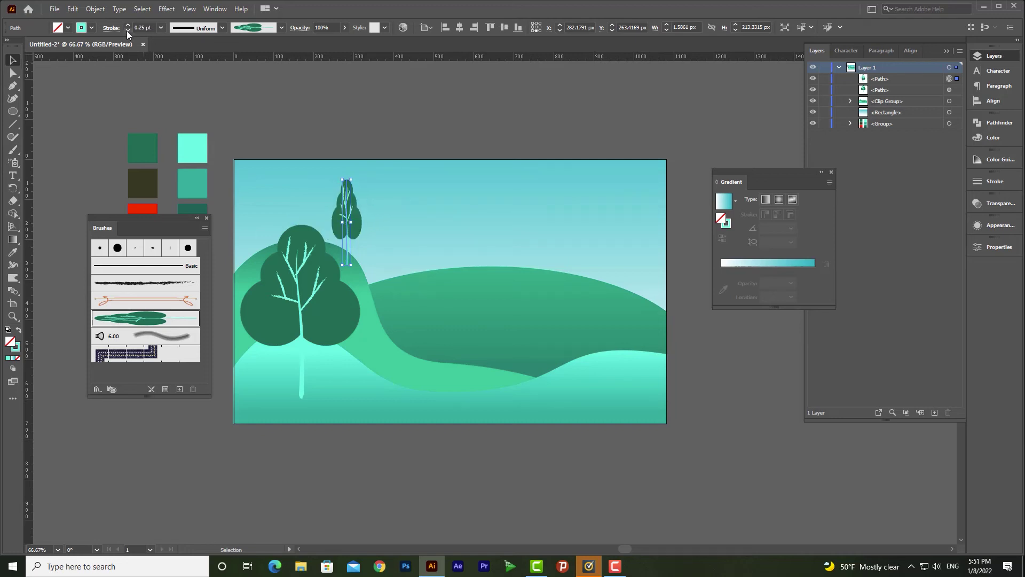
{"action": "mouse_move", "coordinate": [346, 265]}
{"action": "left_mouse_down"}
{"action": "mouse_move", "coordinate": [366, 259]}
{"action": "mouse_move", "coordinate": [344, 216]}
{"action": "mouse_move", "coordinate": [339, 239]}
{"action": "mouse_move", "coordinate": [355, 261]}
{"action": "left_mouse_up"}
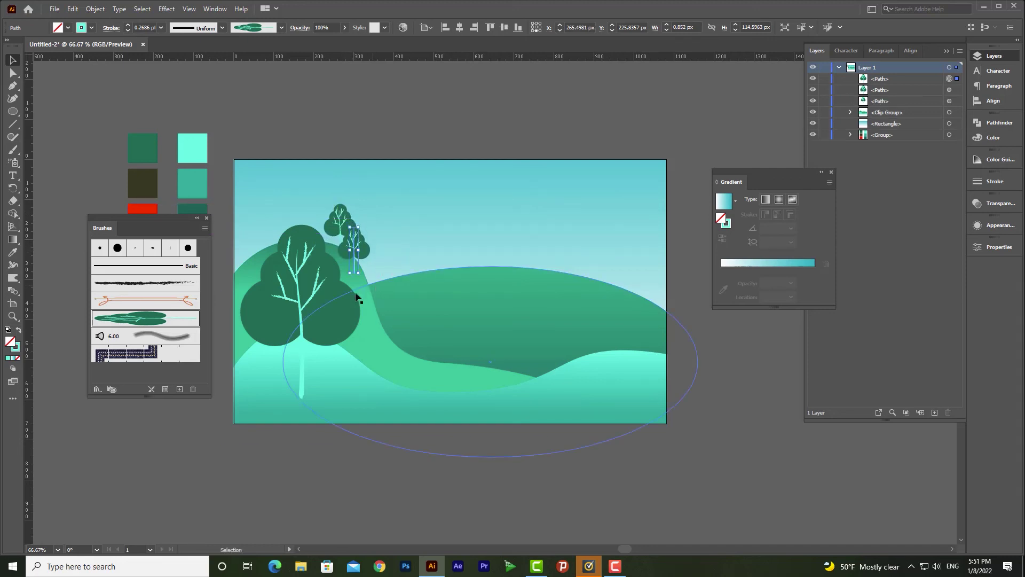
- Paint four more narrow trees with the tree art brush: one on the far hill's crest and three along the lower slopes
{"action": "left_click", "coordinate": [13, 149]}
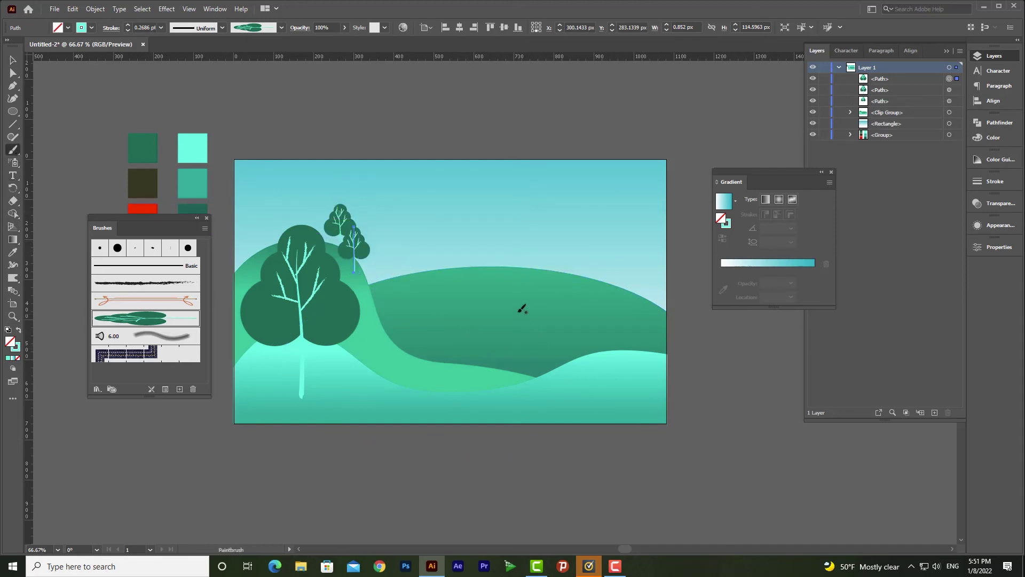
{"action": "left_click_drag", "start_coordinate": [519, 311], "coordinate": [522, 389]}
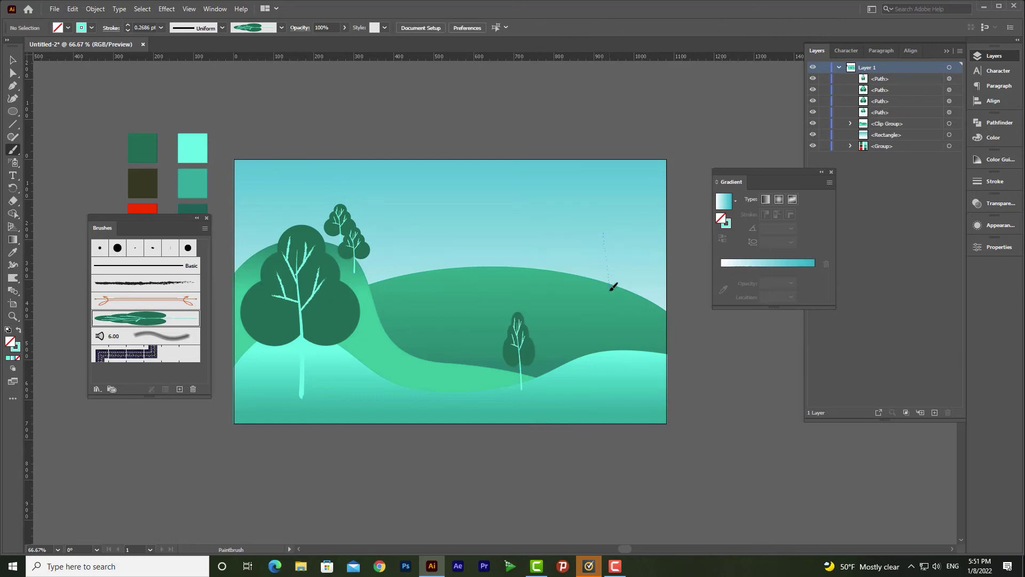
{"action": "left_click_drag", "start_coordinate": [612, 289], "coordinate": [609, 291]}
{"action": "left_click_drag", "start_coordinate": [614, 386], "coordinate": [611, 397]}
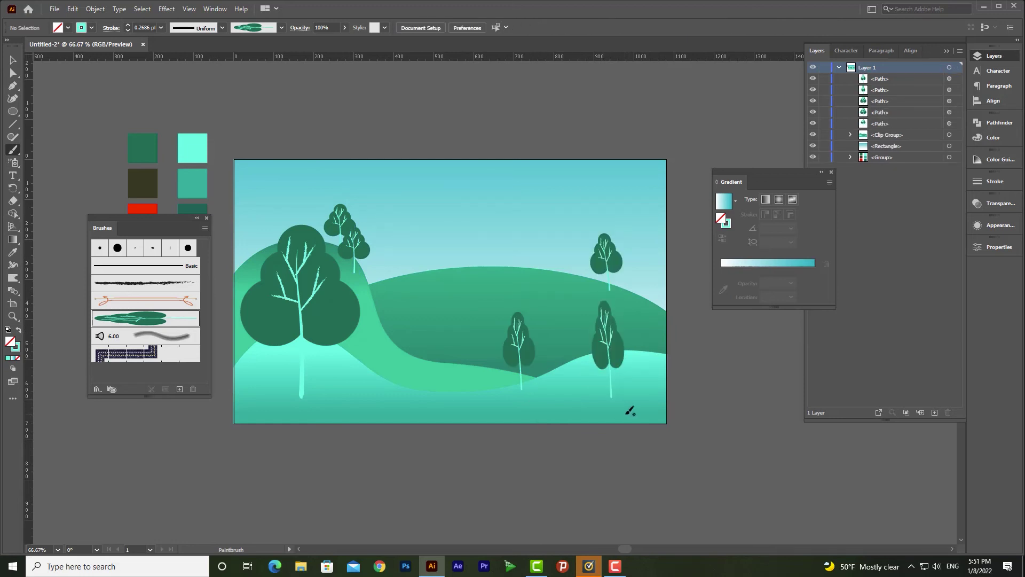
{"action": "mouse_move", "coordinate": [458, 390]}
{"action": "left_mouse_down"}
{"action": "mouse_move", "coordinate": [235, 297]}
{"action": "mouse_move", "coordinate": [270, 261]}
{"action": "mouse_move", "coordinate": [445, 289]}
{"action": "left_mouse_up"}
{"action": "left_click_drag", "start_coordinate": [448, 364], "coordinate": [450, 376]}
- Set the stroke weight of the valley tree nearest the tall hill to 0.5 pt and move it closer to that hill
{"action": "key", "text": "v"}
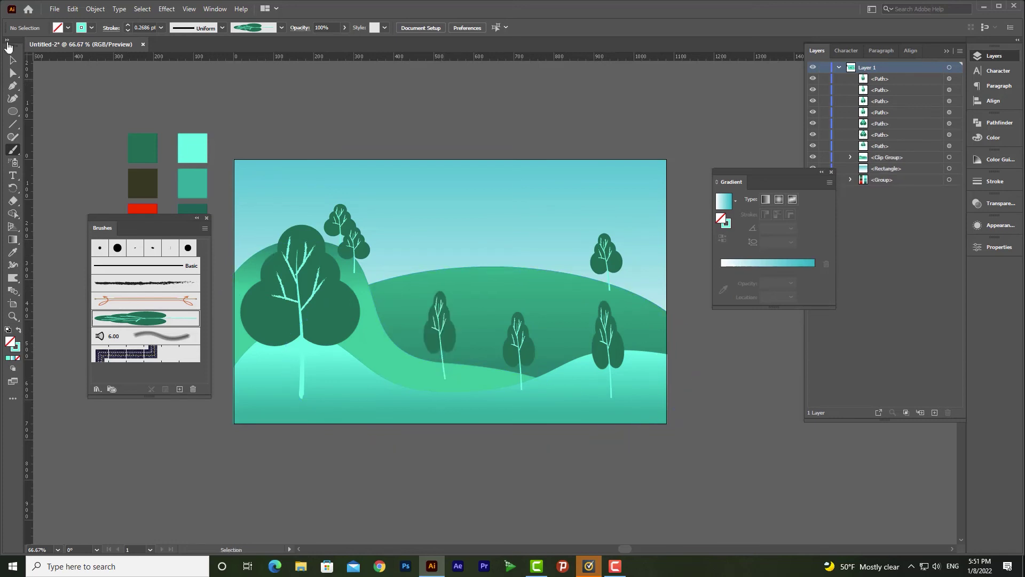
{"action": "left_click", "coordinate": [440, 320]}
{"action": "left_click", "coordinate": [128, 26]}
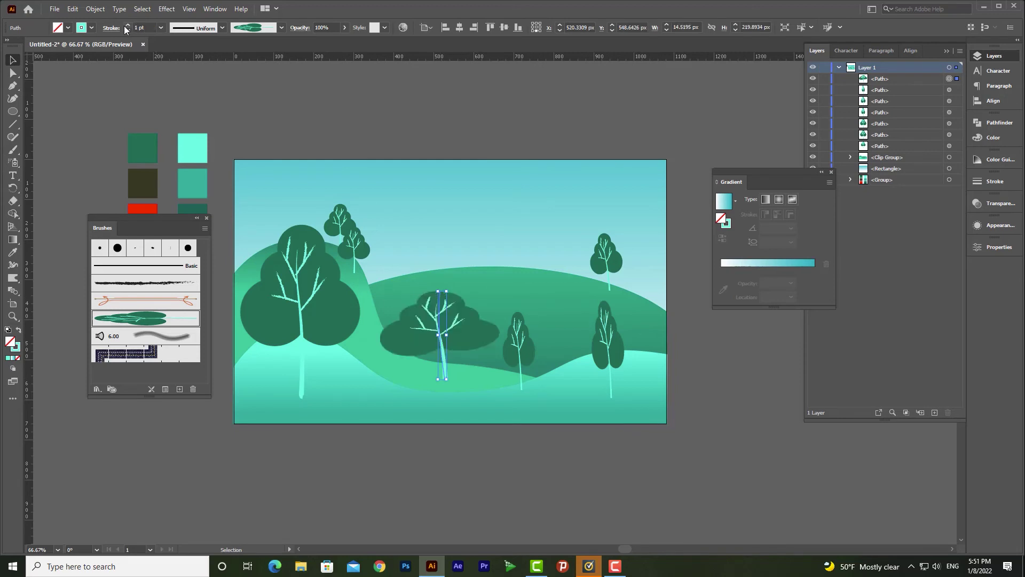
{"action": "left_click", "coordinate": [128, 30]}
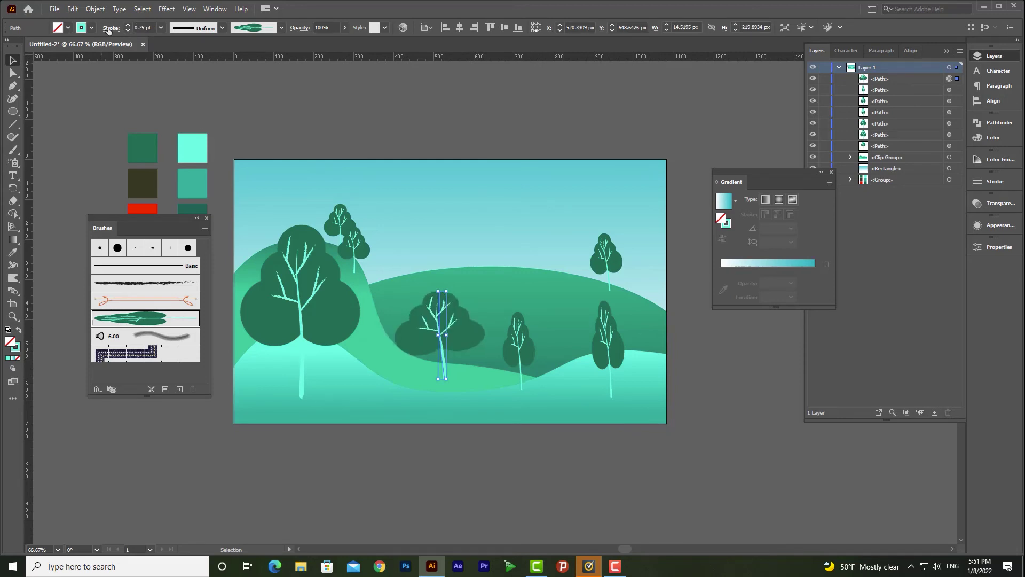
{"action": "left_click", "coordinate": [123, 30]}
{"action": "left_click_drag", "start_coordinate": [444, 363], "coordinate": [421, 358]}
- Shorten the large foreground tree from its top and move the narrow central tree beside the valley tree
{"action": "left_click", "coordinate": [317, 322]}
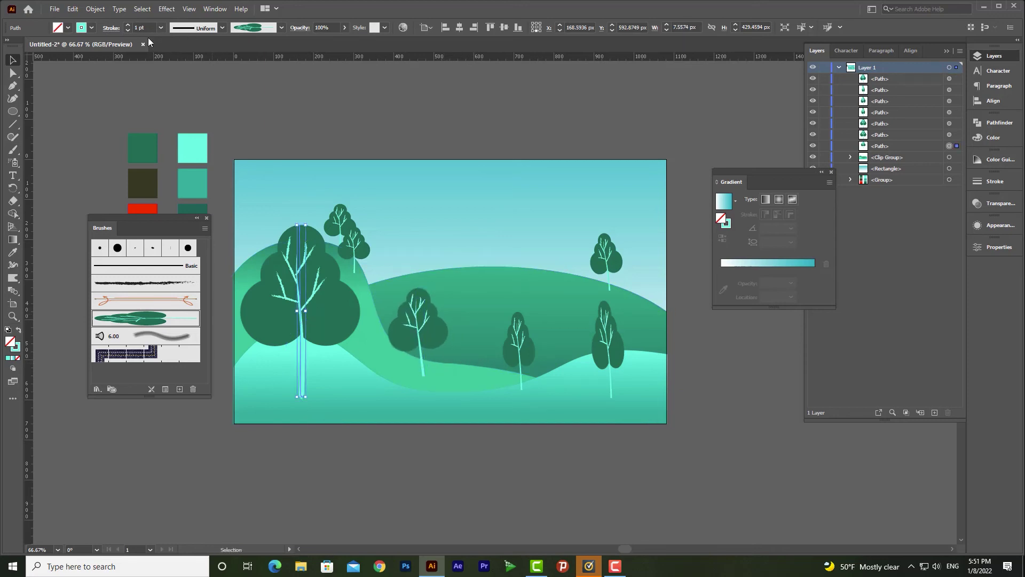
{"action": "left_click_drag", "start_coordinate": [306, 225], "coordinate": [305, 262]}
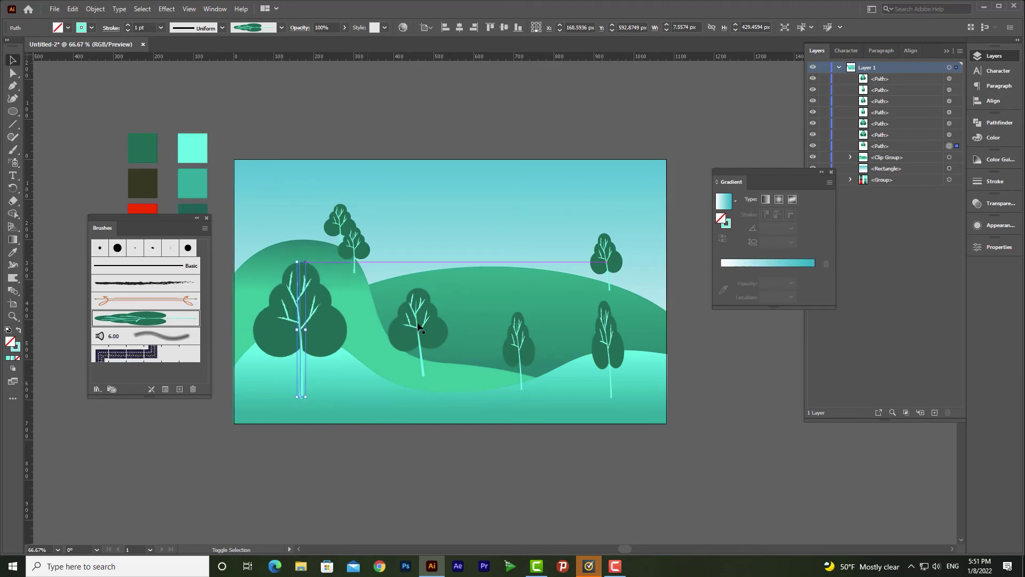
{"action": "left_click_drag", "start_coordinate": [521, 348], "coordinate": [443, 328]}
{"action": "left_click_drag", "start_coordinate": [615, 362], "coordinate": [635, 345]}
{"action": "key", "text": "ctrl+z"}
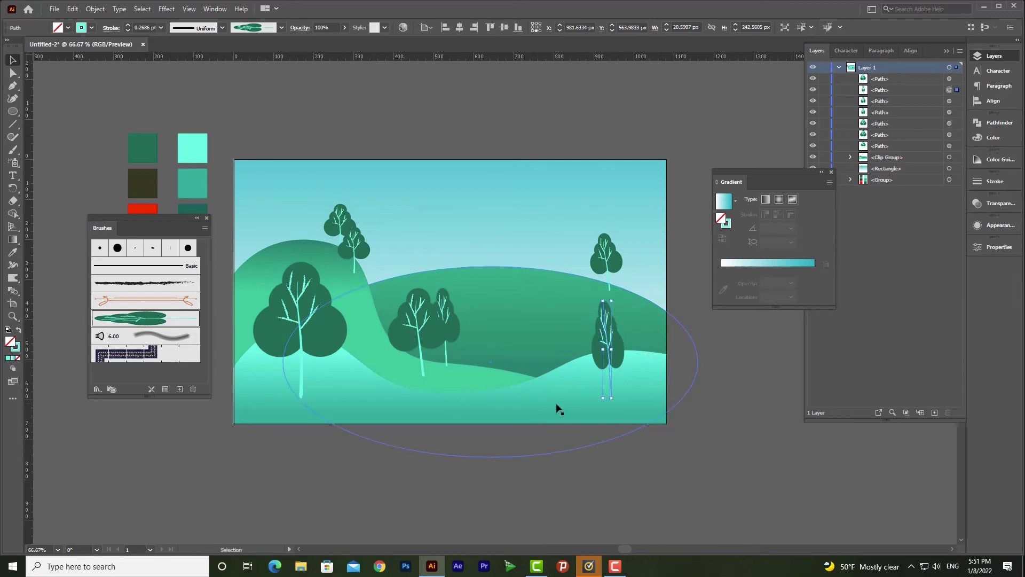
{"action": "scroll", "coordinate": [428, 343], "scroll_direction": "down", "scroll_amount": 2}
{"action": "scroll", "coordinate": [427, 343], "scroll_direction": "left", "scroll_amount": 1}
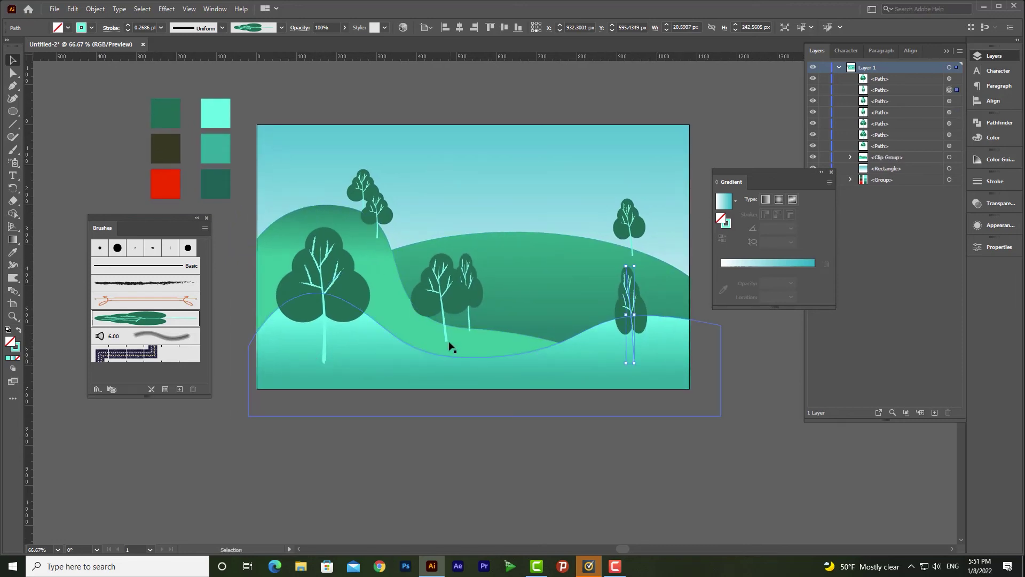
{"action": "left_click", "coordinate": [13, 86]}
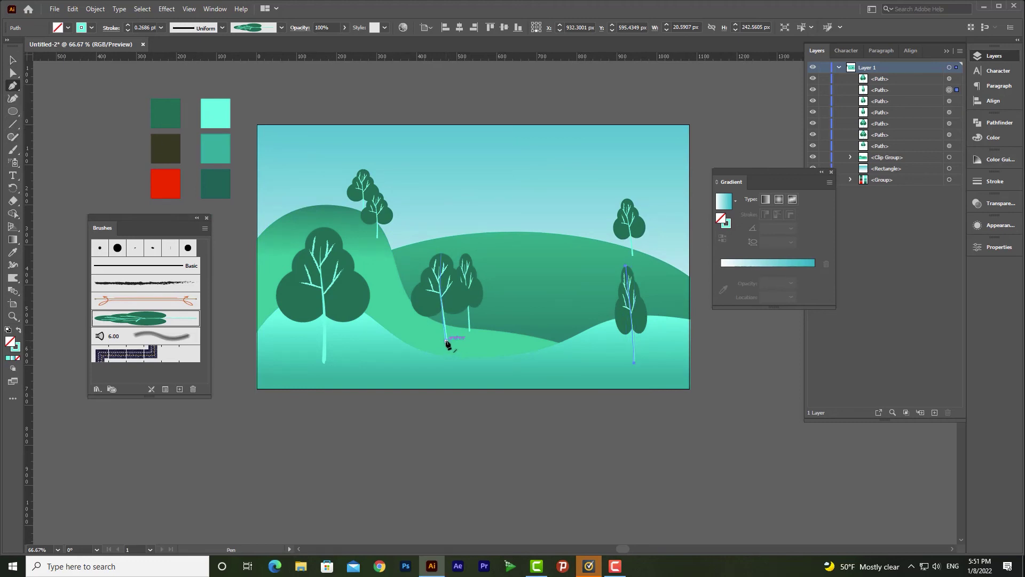
{"action": "left_click", "coordinate": [446, 342]}
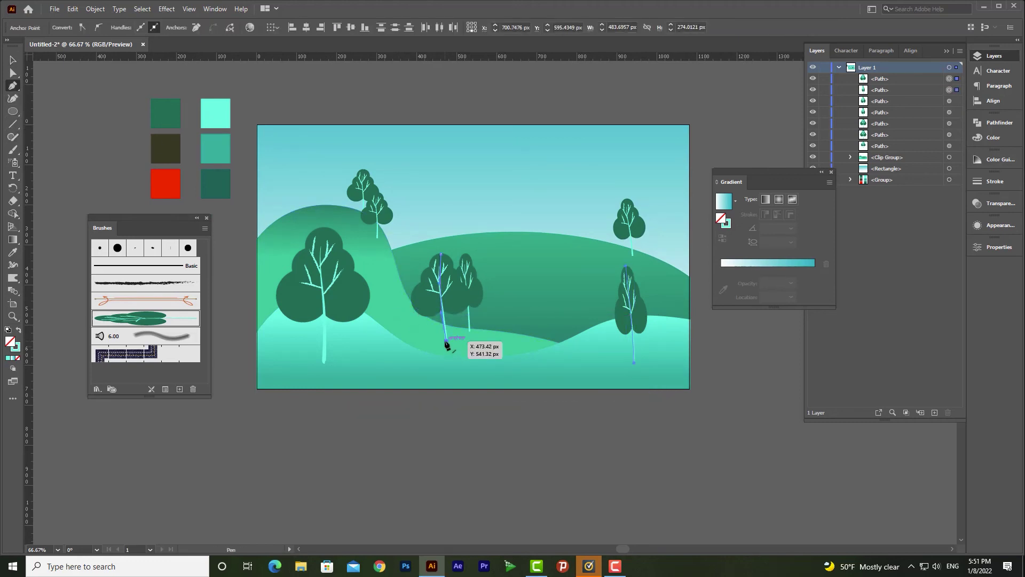
{"action": "left_click_drag", "start_coordinate": [402, 309], "coordinate": [496, 366]}
{"action": "left_click", "coordinate": [498, 377], "text": "ctrl"}
{"action": "key", "text": "ctrl+z"}
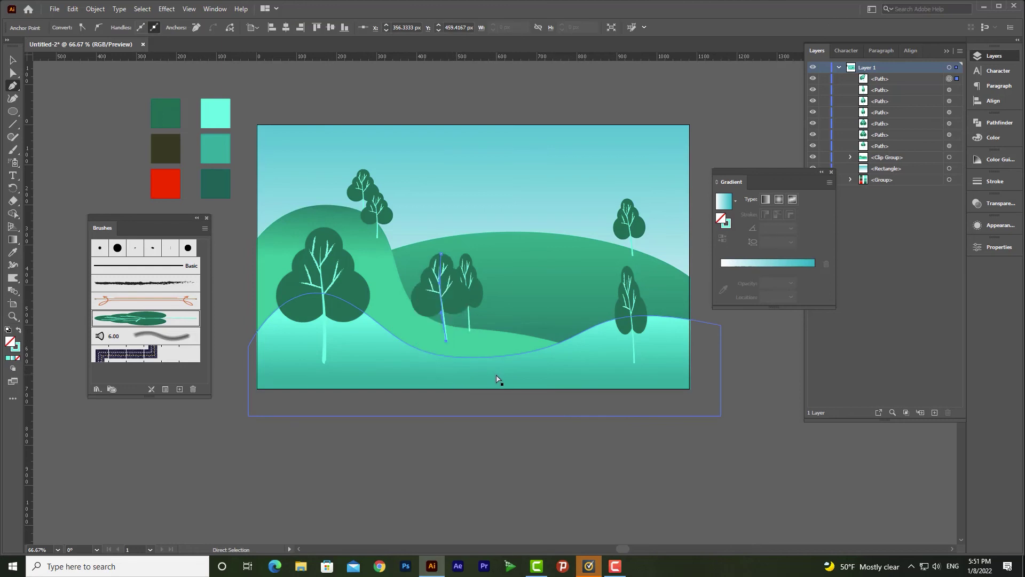
{"action": "key", "text": "ctrl+z"}
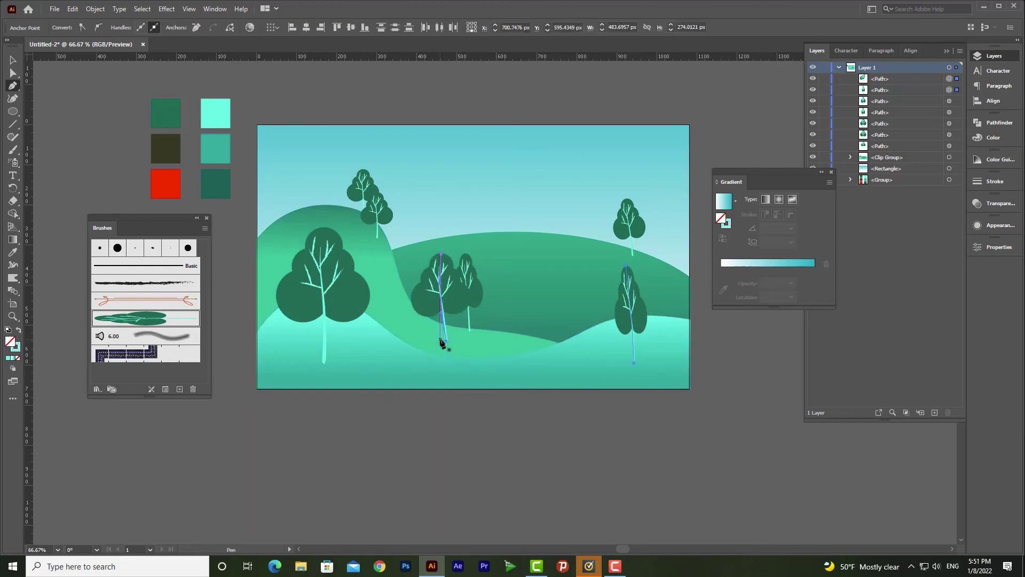
- Draw a narrow triangular shadow with the Pen tool, fill it with the dark green swatch's colour, and place it at the valley tree's trunk base
{"action": "left_click_drag", "start_coordinate": [393, 297], "coordinate": [443, 342]}
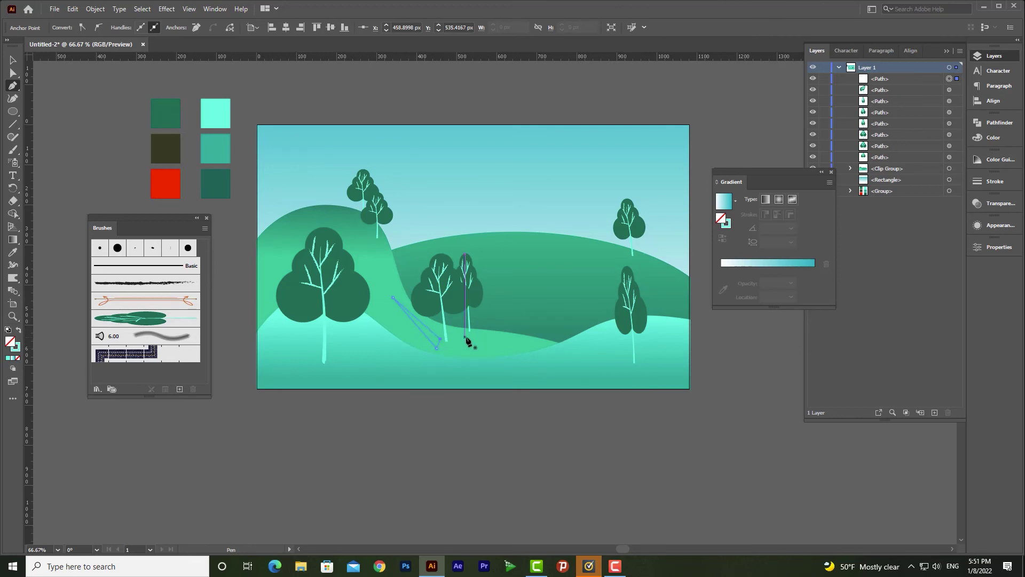
{"action": "key", "text": "i"}
{"action": "left_click", "coordinate": [165, 144]}
{"action": "left_click", "coordinate": [171, 110]}
{"action": "key", "text": "v"}
{"action": "left_click_drag", "start_coordinate": [427, 344], "coordinate": [443, 341]}
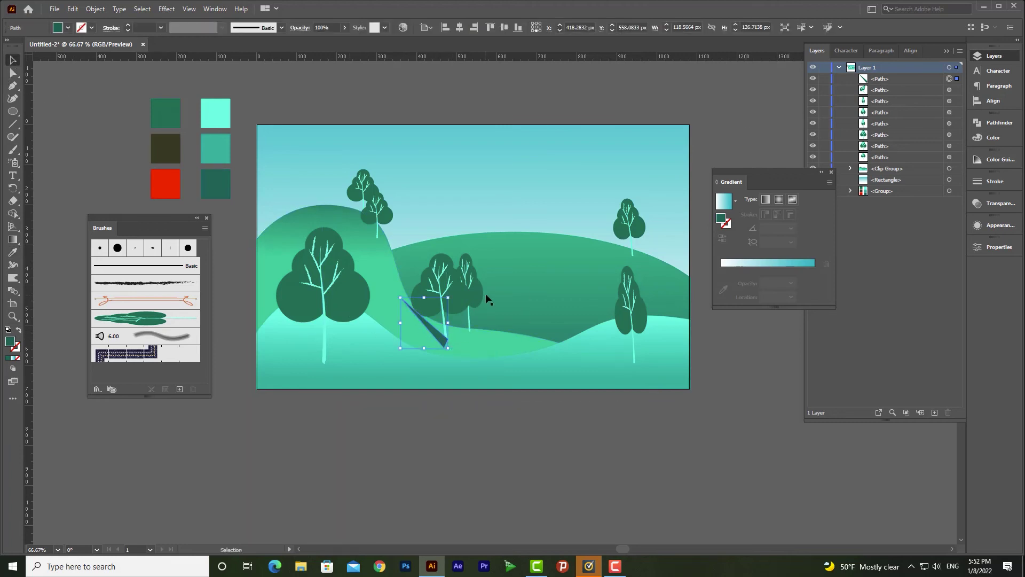
- Stack the valley tree above its shadow and apply a Gaussian Blur with a radius of about 17.3 pixels to the shadow
{"action": "left_click", "coordinate": [444, 270]}
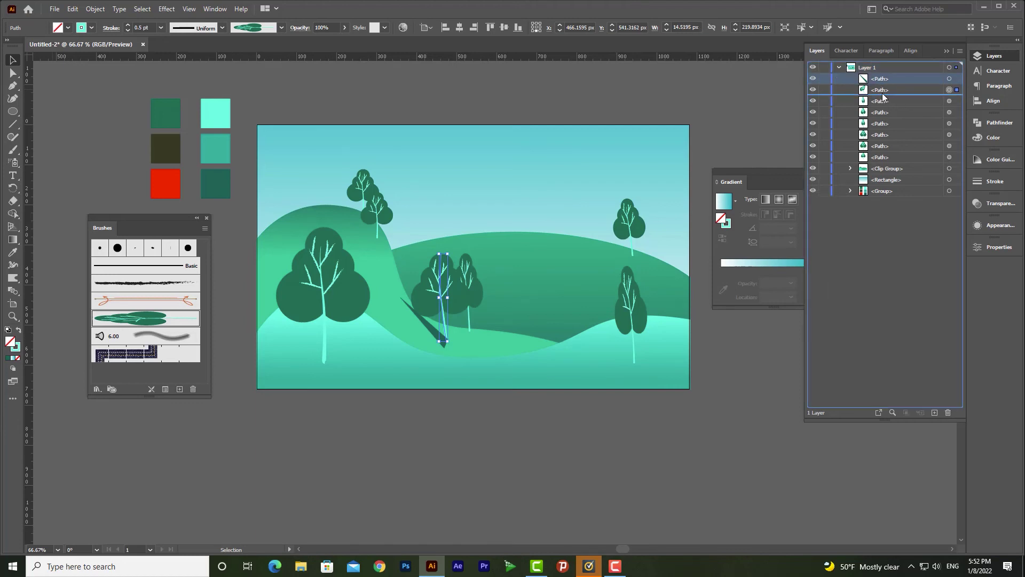
{"action": "left_click_drag", "start_coordinate": [883, 97], "coordinate": [880, 75]}
{"action": "left_click", "coordinate": [956, 89]}
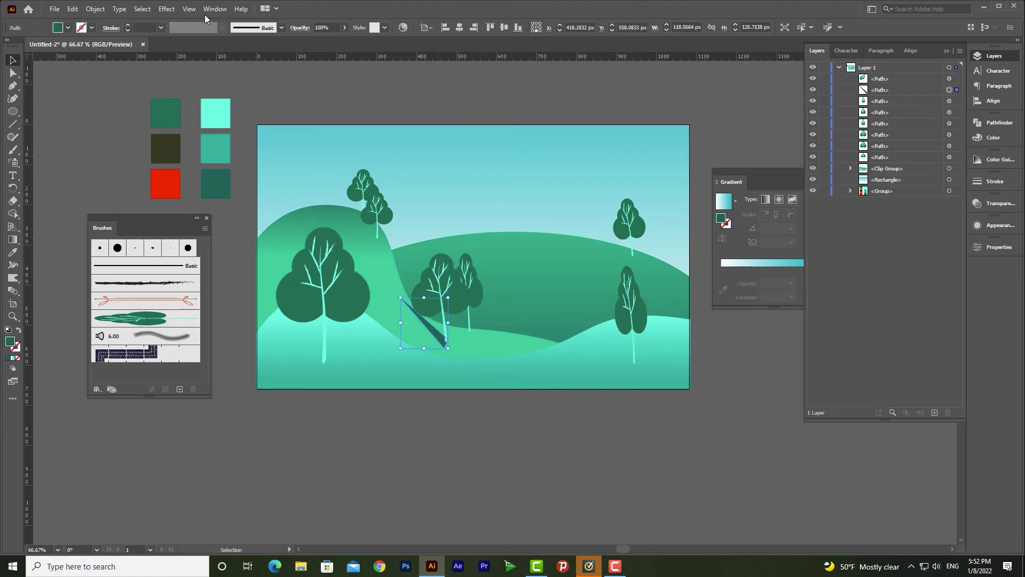
{"action": "left_click", "coordinate": [175, 9]}
{"action": "mouse_move", "coordinate": [214, 178]}
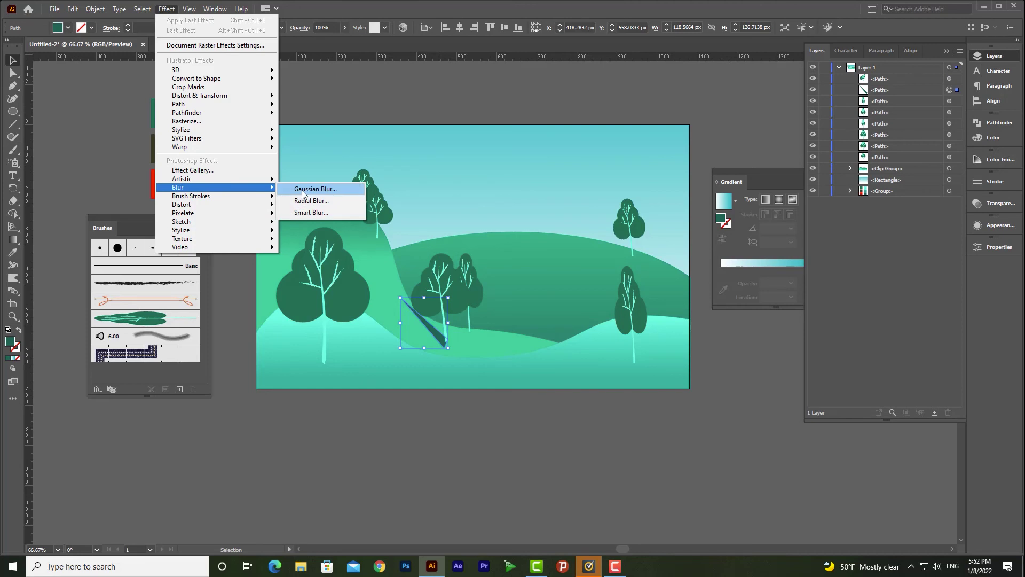
{"action": "left_click", "coordinate": [317, 188]}
{"action": "mouse_move", "coordinate": [710, 174]}
{"action": "left_mouse_down"}
{"action": "mouse_move", "coordinate": [699, 172]}
{"action": "mouse_move", "coordinate": [719, 176]}
{"action": "left_mouse_up"}
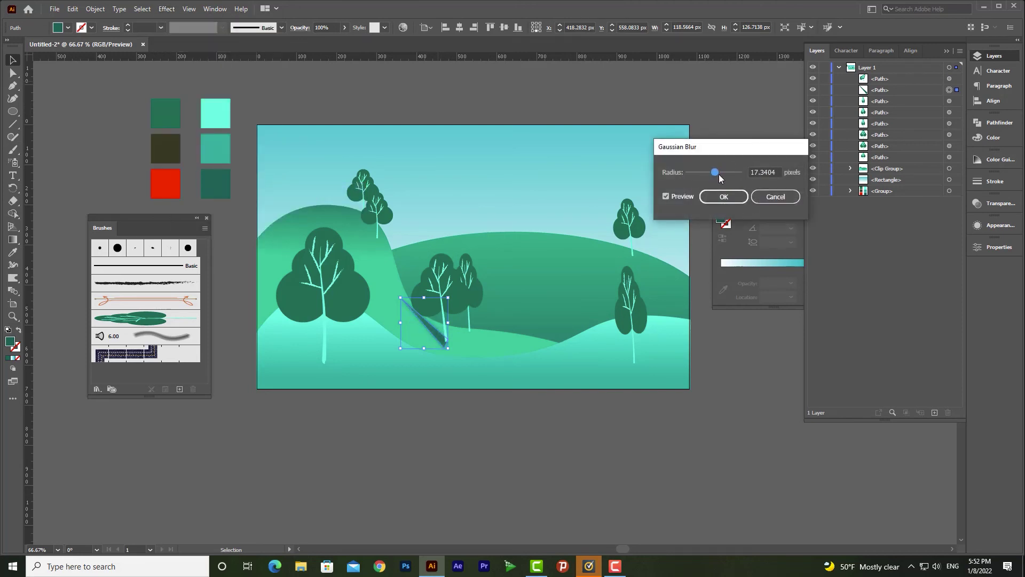
{"action": "left_click", "coordinate": [723, 196]}
- Rotate the blurred shadow by about 6° and set its opacity to 50%
{"action": "left_click_drag", "start_coordinate": [441, 340], "coordinate": [459, 348]}
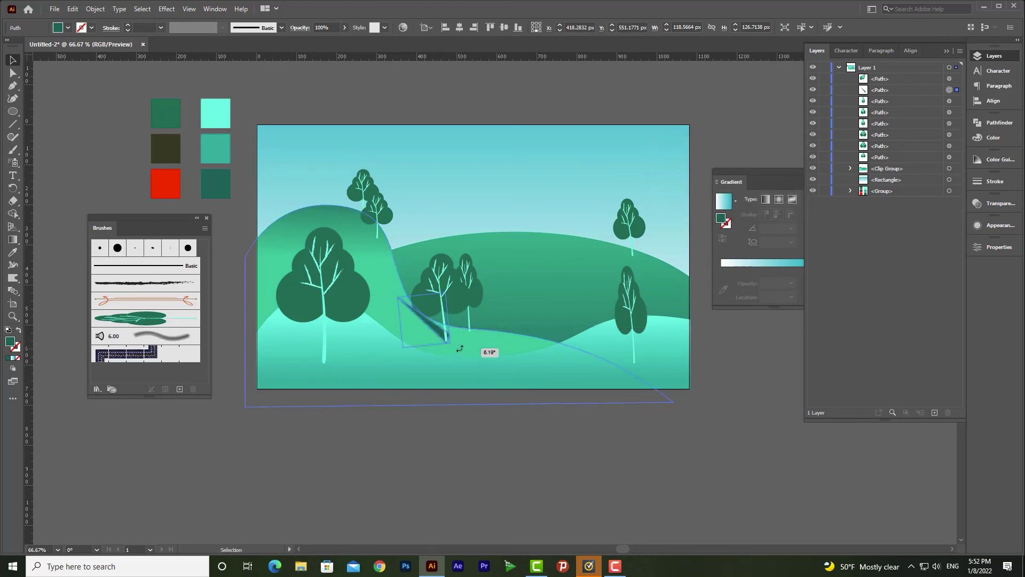
{"action": "left_click", "coordinate": [537, 423]}
{"action": "left_click", "coordinate": [436, 326]}
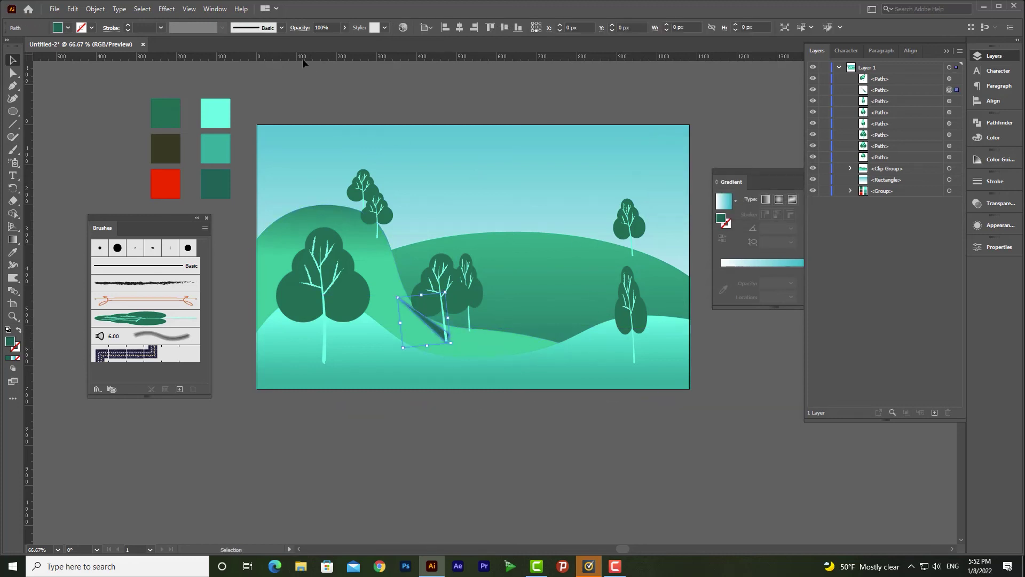
{"action": "left_click", "coordinate": [329, 28]}
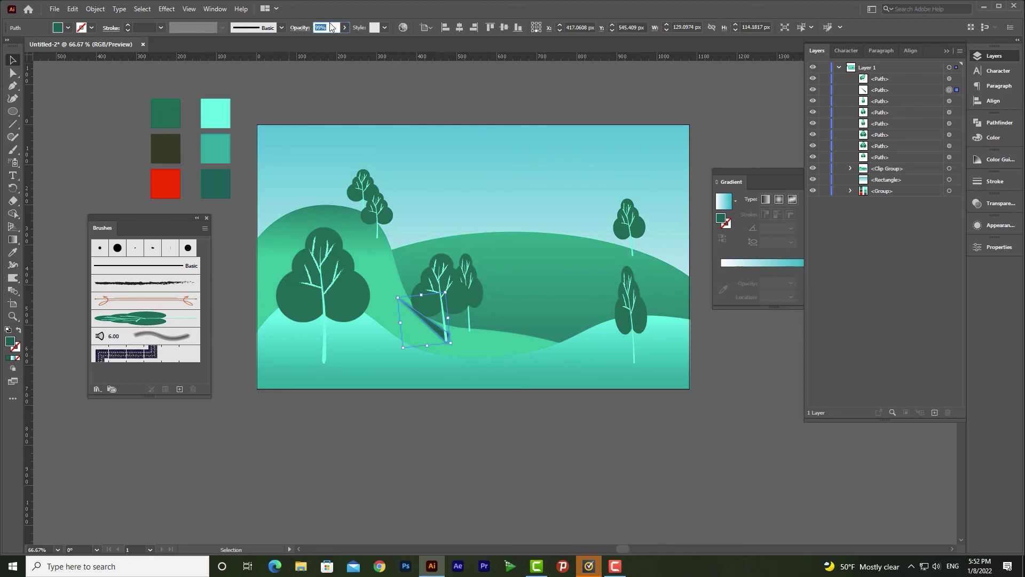
{"action": "scroll", "coordinate": [332, 27], "scroll_direction": "down", "scroll_amount": 10}
{"action": "type", "text": "50"}
{"action": "key", "text": "Return"}
{"action": "left_click", "coordinate": [474, 121]}
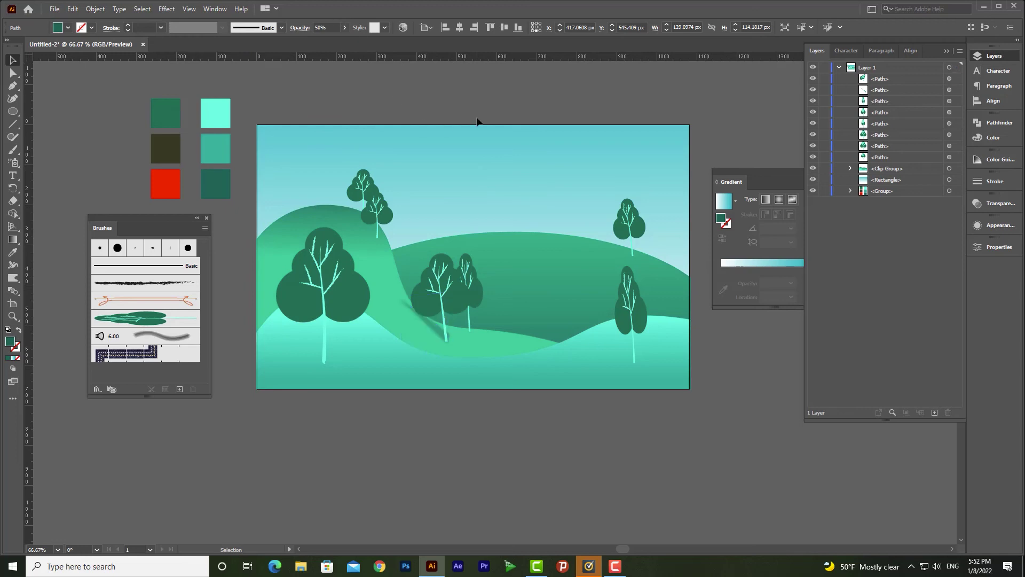
- Reshape the valley tree's blurred shadow by moving its corner point inward to the trunk, making its wide end narrower
{"action": "left_click", "coordinate": [443, 340]}
{"action": "key", "text": "z"}
{"action": "left_click_drag", "start_coordinate": [478, 355], "coordinate": [550, 378]}
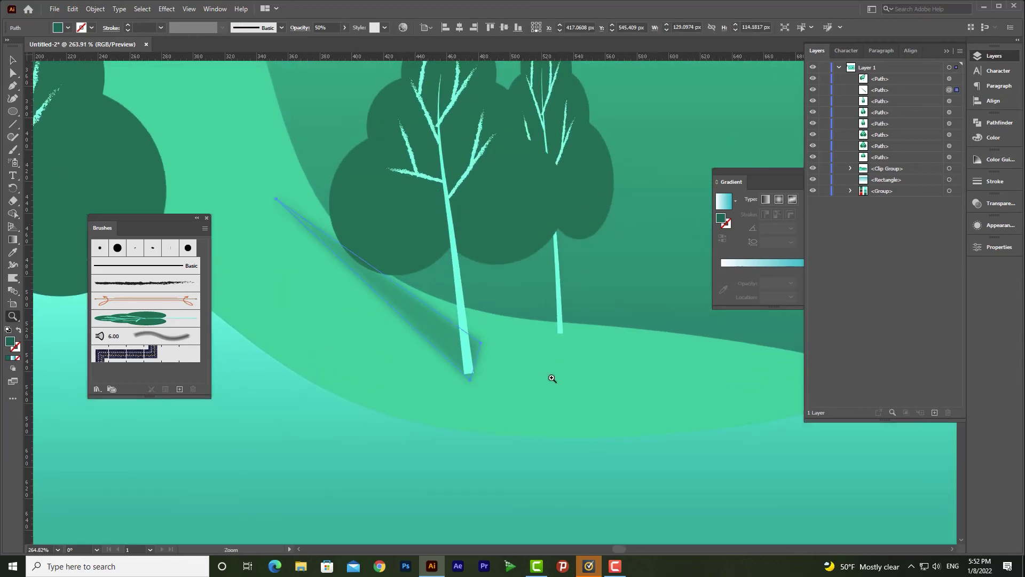
{"action": "left_click_drag", "start_coordinate": [13, 92], "coordinate": [80, 125]}
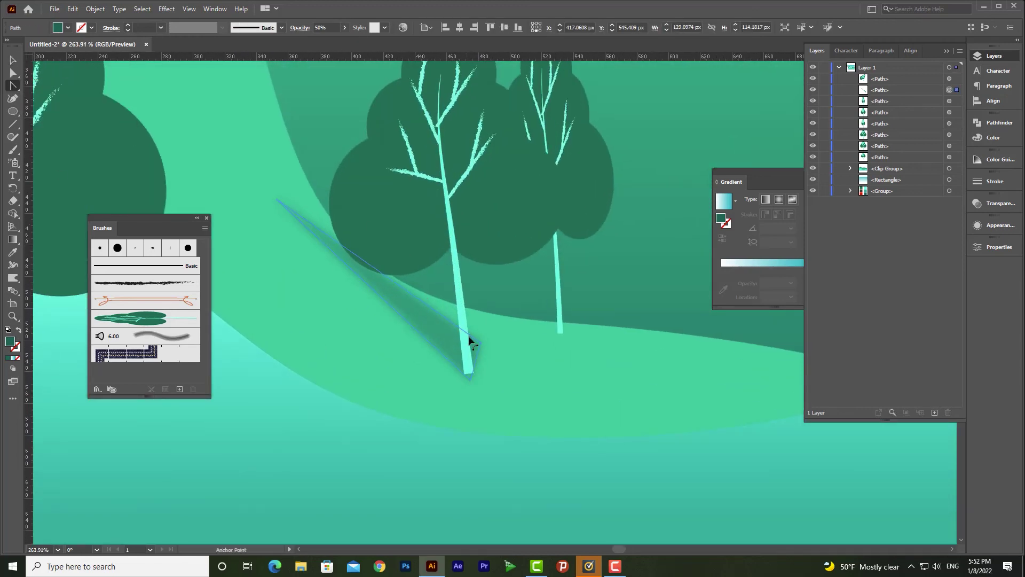
{"action": "left_click_drag", "start_coordinate": [482, 345], "coordinate": [469, 340]}
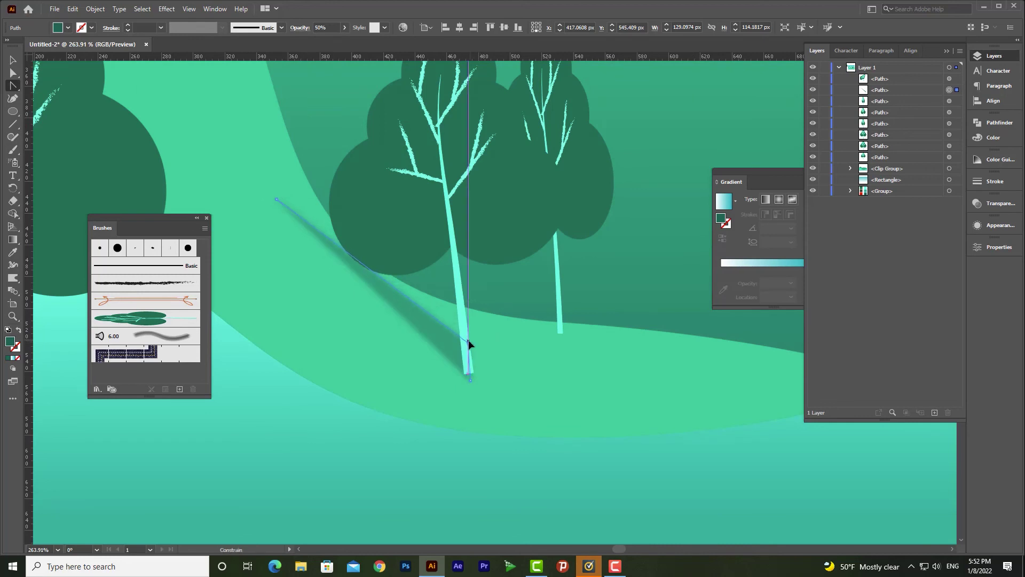
{"action": "left_click", "coordinate": [470, 380]}
{"action": "left_click_drag", "start_coordinate": [471, 381], "coordinate": [348, 256]}
{"action": "key", "text": "z"}
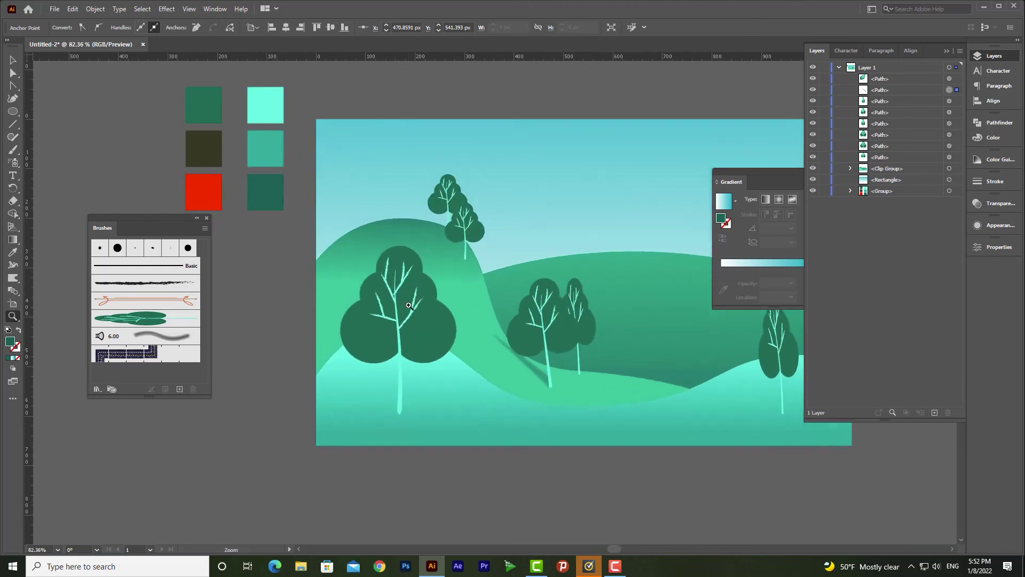
- Copy the valley tree's blurred shadow to the trunk bases of the other trees, resizing copies to suit each tree
{"action": "left_click", "coordinate": [12, 59]}
{"action": "left_click", "coordinate": [275, 256]}
{"action": "left_click_drag", "start_coordinate": [276, 257], "coordinate": [158, 215]}
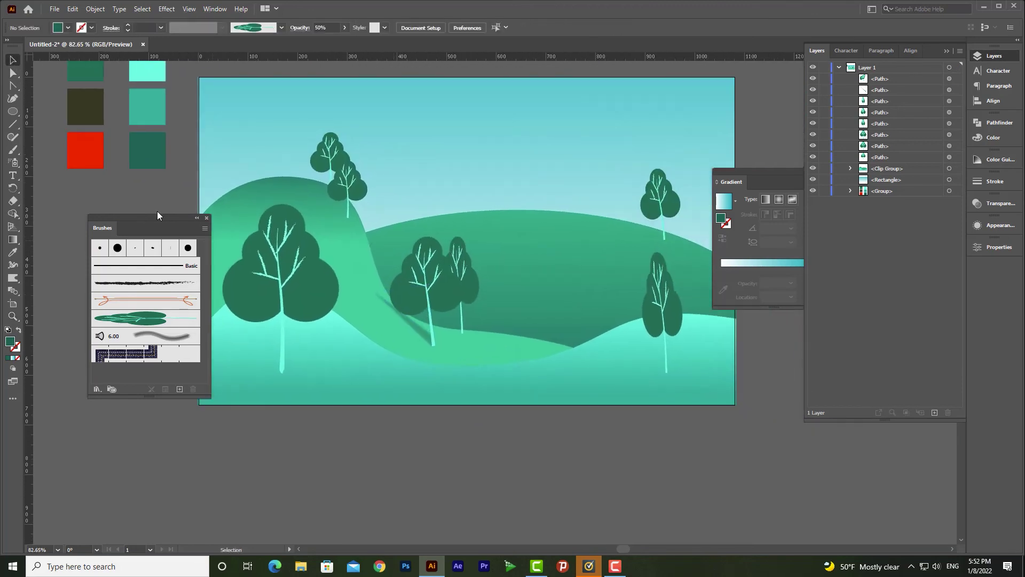
{"action": "left_click_drag", "start_coordinate": [428, 336], "coordinate": [344, 213]}
{"action": "left_click_drag", "start_coordinate": [291, 166], "coordinate": [319, 190]}
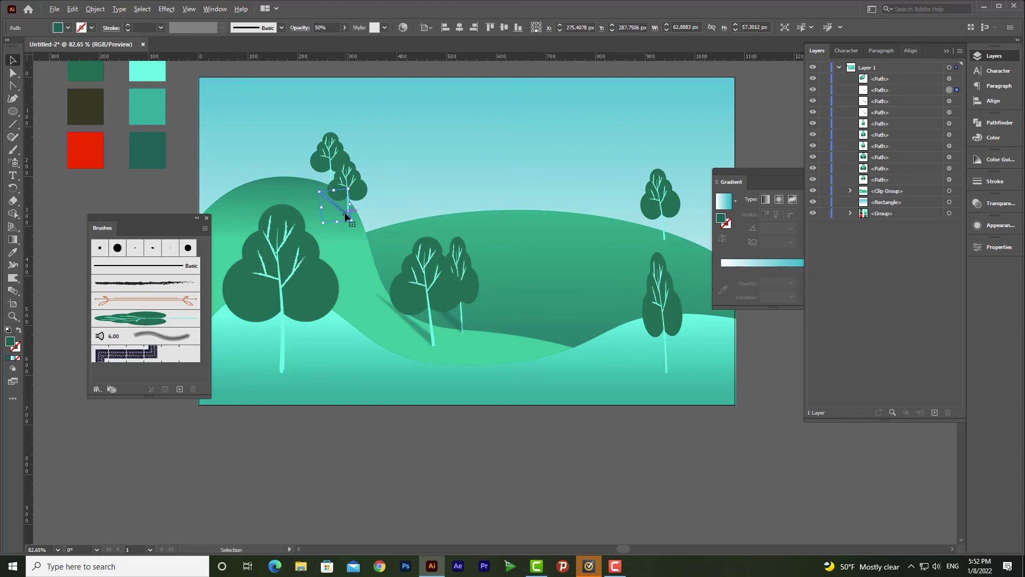
{"action": "left_click", "coordinate": [389, 366]}
{"action": "left_click_drag", "start_coordinate": [386, 341], "coordinate": [273, 356]}
{"action": "left_click_drag", "start_coordinate": [342, 212], "coordinate": [657, 238]}
{"action": "left_click", "coordinate": [551, 190]}
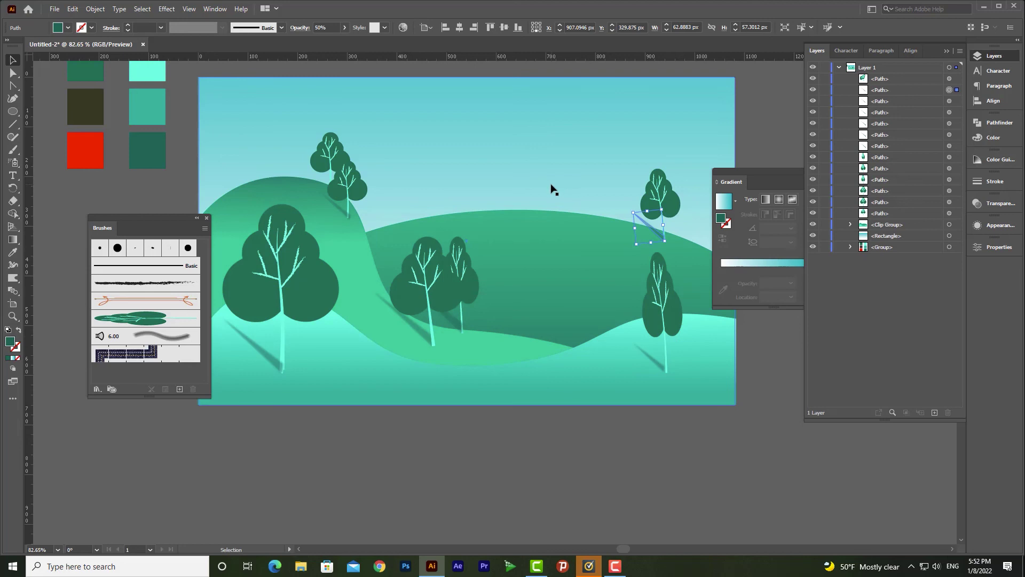
- Draw a circle about 109 px in diameter in the sky between the centre and the far hill tree as the sun
{"action": "key", "text": "z"}
{"action": "left_click", "coordinate": [601, 313], "text": "alt"}
{"action": "key", "text": "l"}
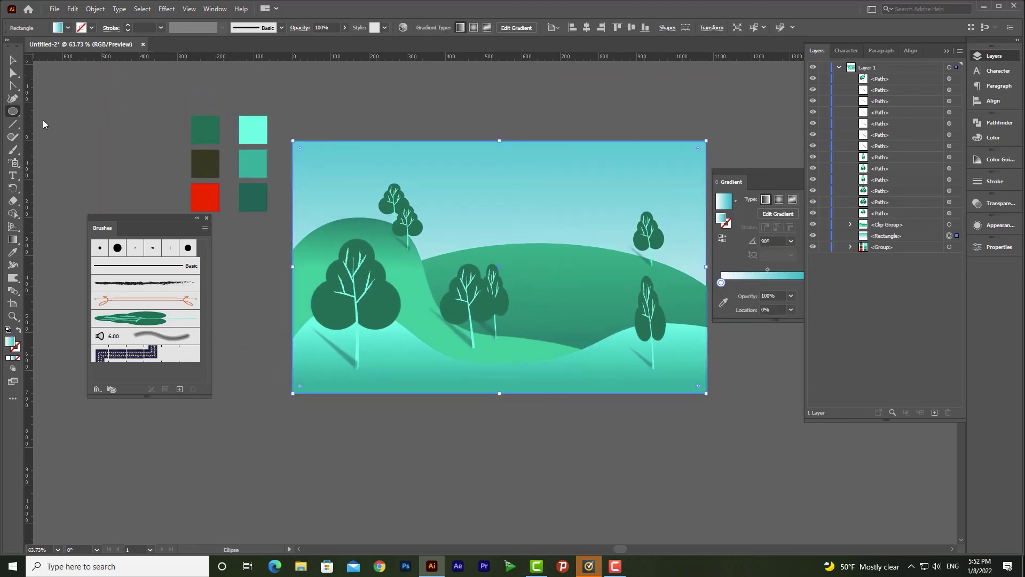
{"action": "mouse_move", "coordinate": [572, 149]}
{"action": "left_mouse_down"}
{"action": "mouse_move", "coordinate": [614, 171]}
{"action": "mouse_move", "coordinate": [615, 191]}
{"action": "left_mouse_up"}
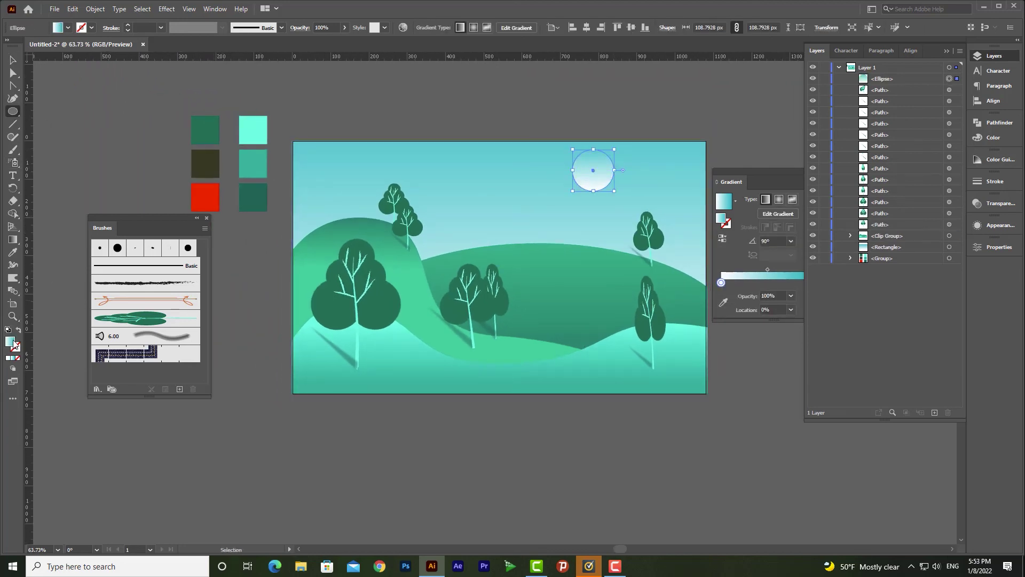
- Fill the sun circle with solid yellow f4d206 in RGB colour mode
{"action": "left_click", "coordinate": [9, 358]}
{"action": "double_click", "coordinate": [10, 342]}
{"action": "left_click_drag", "start_coordinate": [554, 302], "coordinate": [554, 355]}
{"action": "left_click_drag", "start_coordinate": [531, 283], "coordinate": [534, 242]}
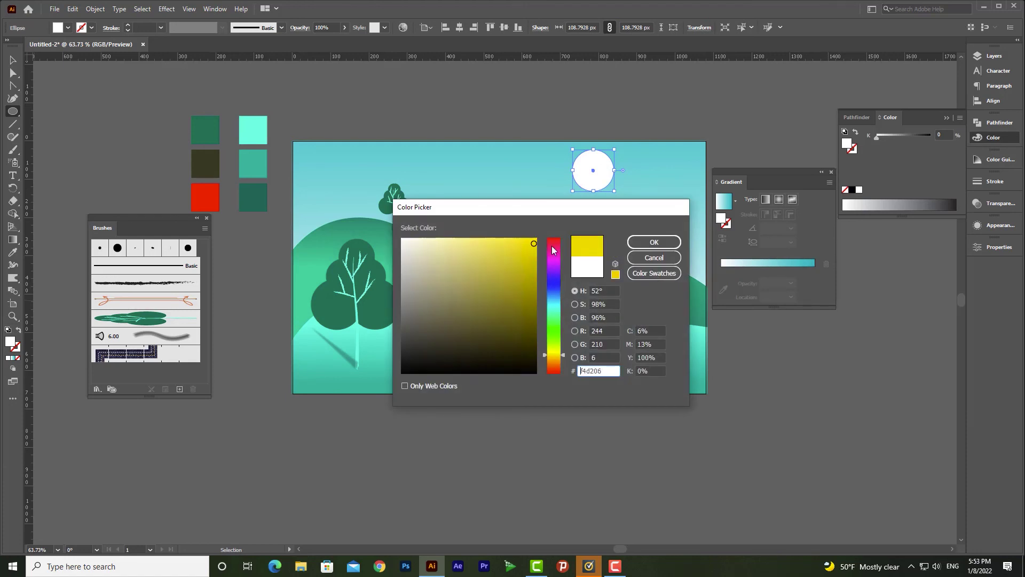
{"action": "left_click", "coordinate": [654, 242]}
{"action": "left_click", "coordinate": [14, 62]}
{"action": "left_click", "coordinate": [958, 118]}
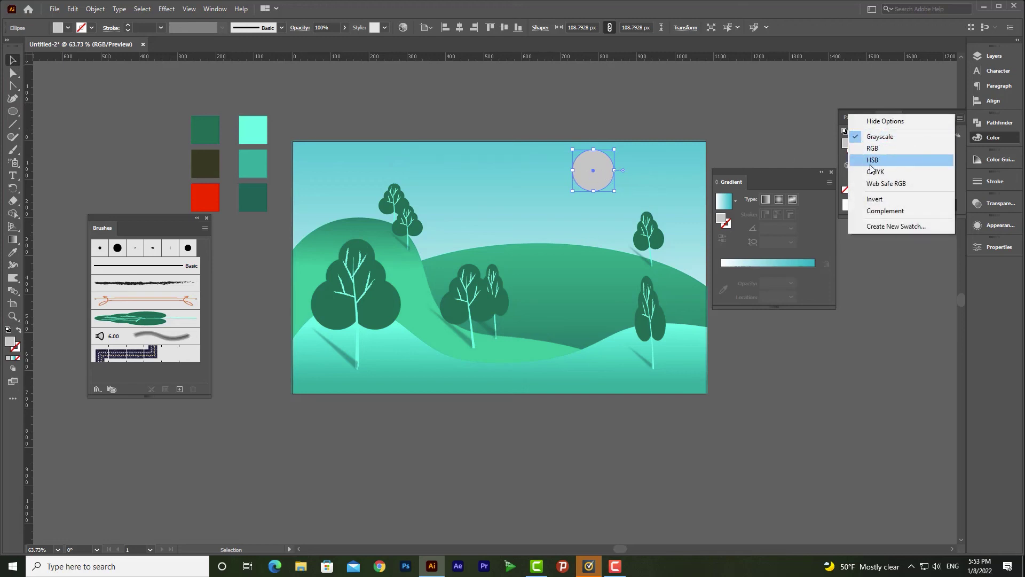
{"action": "left_click", "coordinate": [876, 148]}
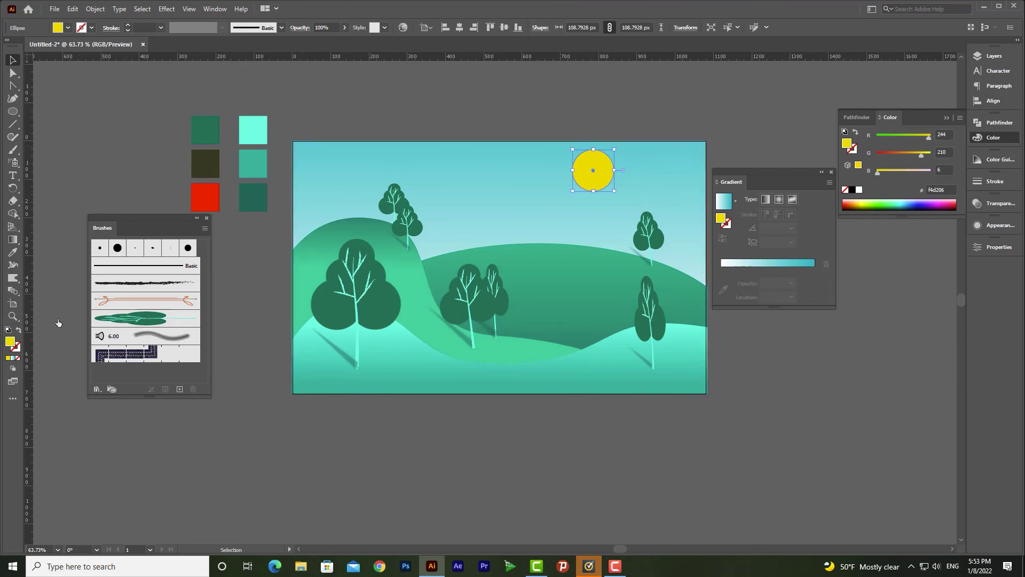
- Apply a linear gradient fill to the sun and set its end stop to yellow e9e400
{"action": "left_click", "coordinate": [776, 261]}
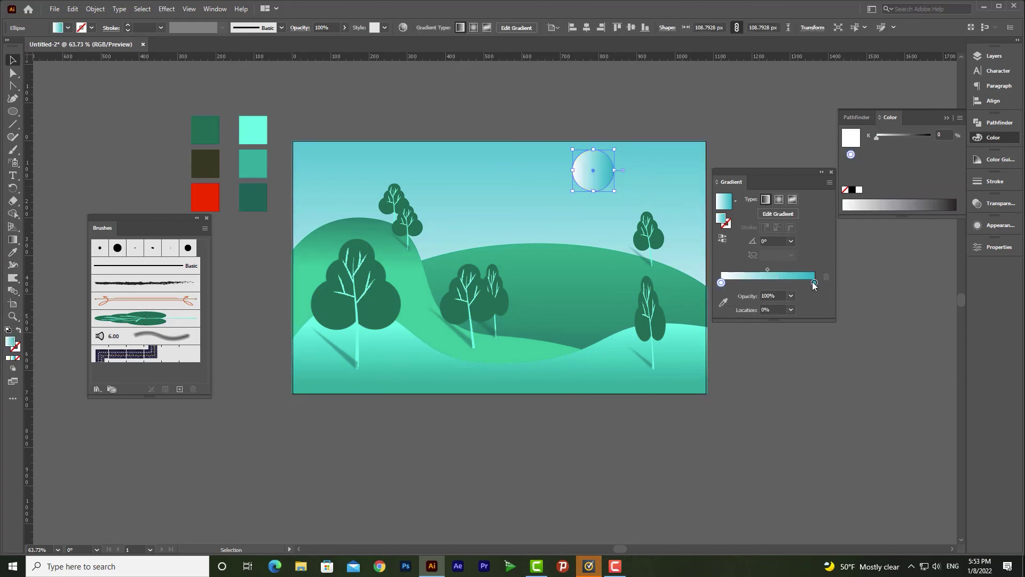
{"action": "double_click", "coordinate": [812, 282]}
{"action": "left_click_drag", "start_coordinate": [812, 282], "coordinate": [812, 295]}
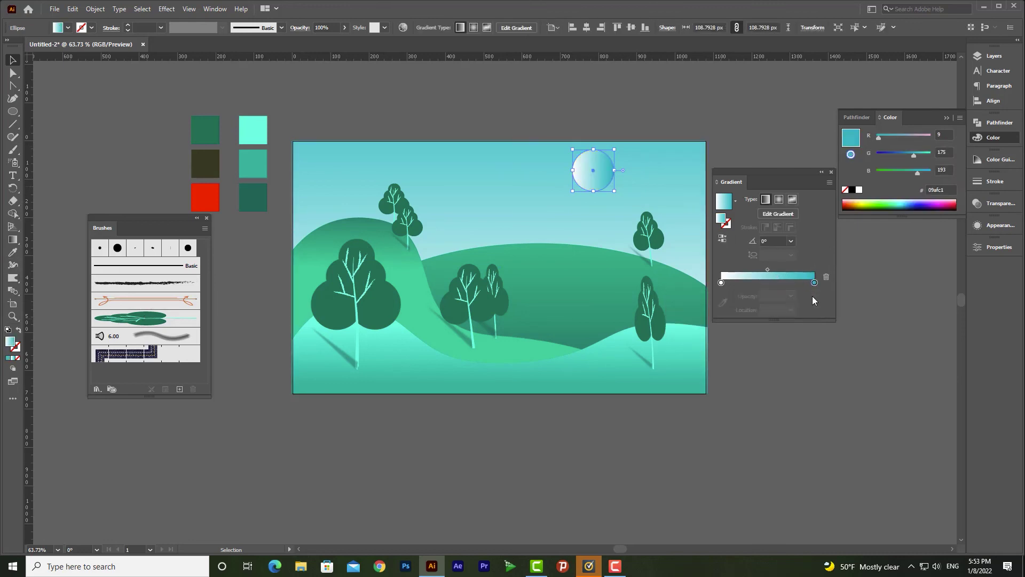
{"action": "double_click", "coordinate": [814, 282]}
{"action": "left_click", "coordinate": [713, 387]}
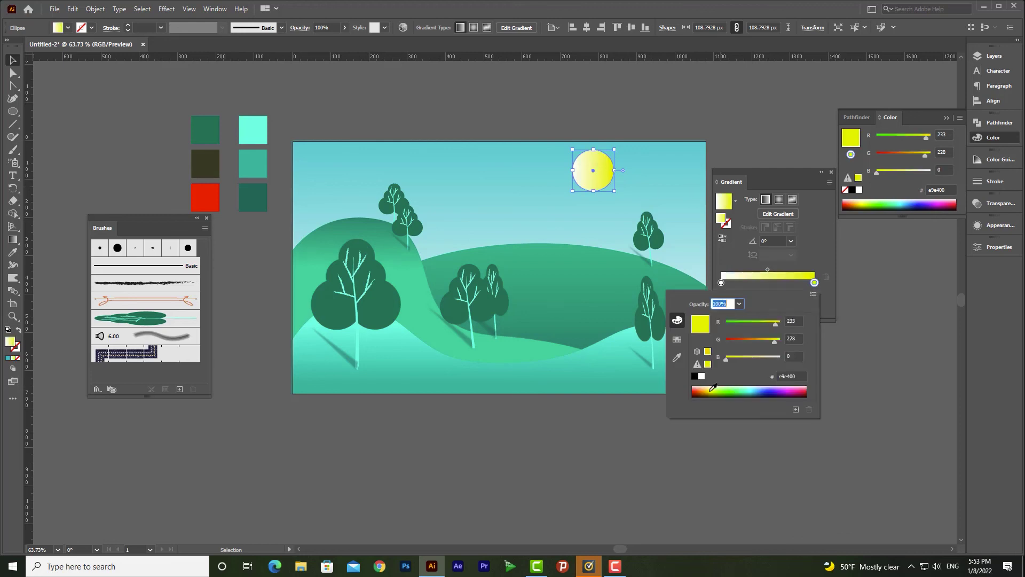
- Switch the sun gradient's starting stop to RGB and colour it orange ff7c00
{"action": "left_click", "coordinate": [721, 282]}
{"action": "double_click", "coordinate": [721, 282]}
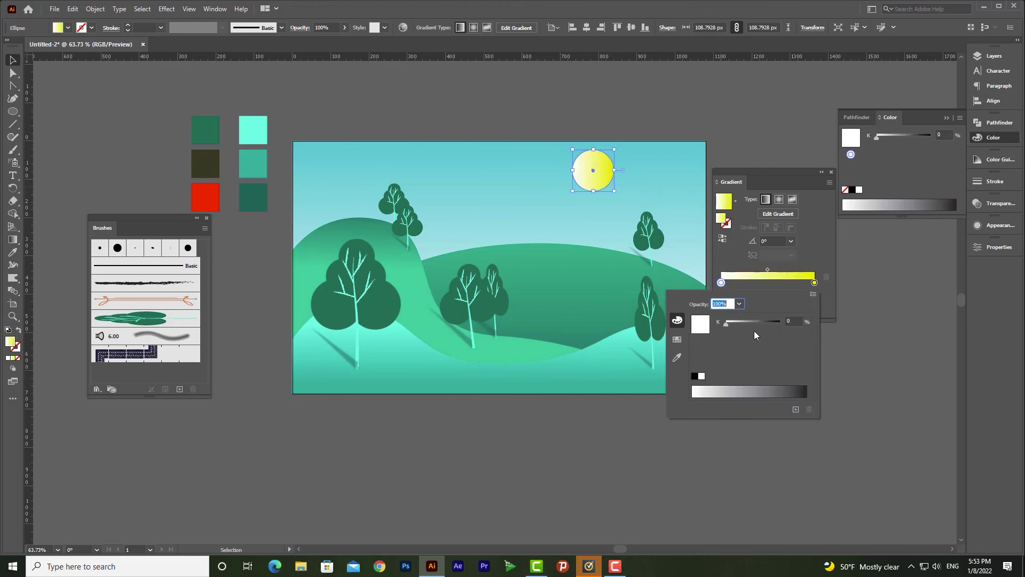
{"action": "left_click", "coordinate": [813, 295]}
{"action": "left_click", "coordinate": [843, 306]}
{"action": "left_click_drag", "start_coordinate": [761, 357], "coordinate": [743, 358]}
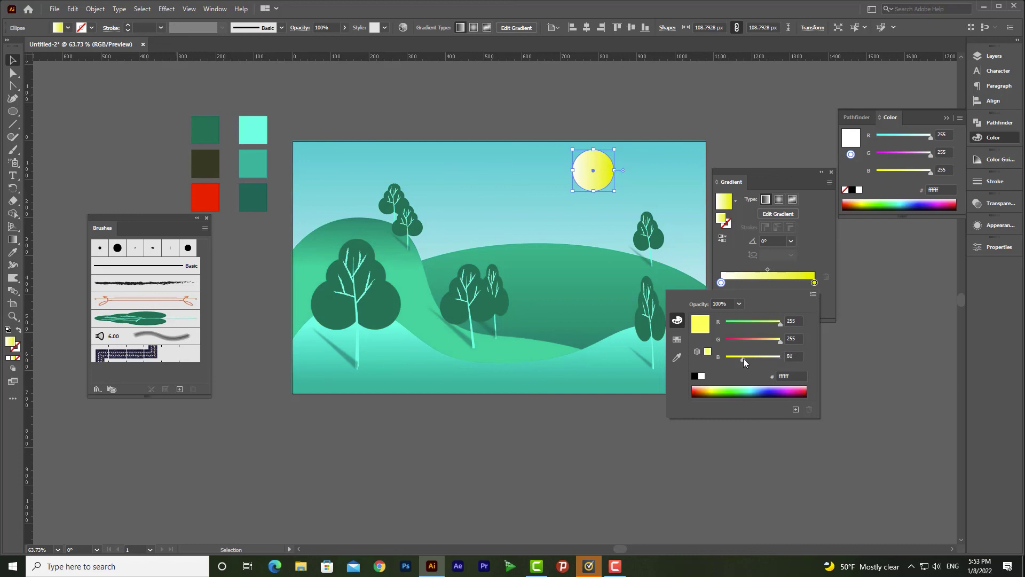
{"action": "left_click", "coordinate": [718, 394]}
{"action": "left_click_drag", "start_coordinate": [773, 321], "coordinate": [781, 321]}
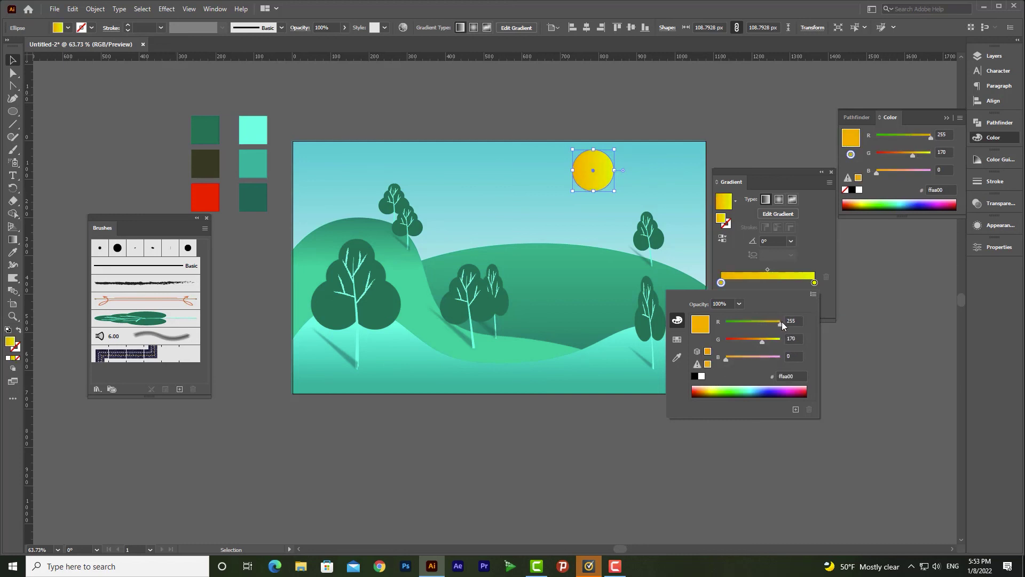
{"action": "left_click", "coordinate": [815, 286]}
{"action": "double_click", "coordinate": [722, 283]}
{"action": "left_click", "coordinate": [751, 339]}
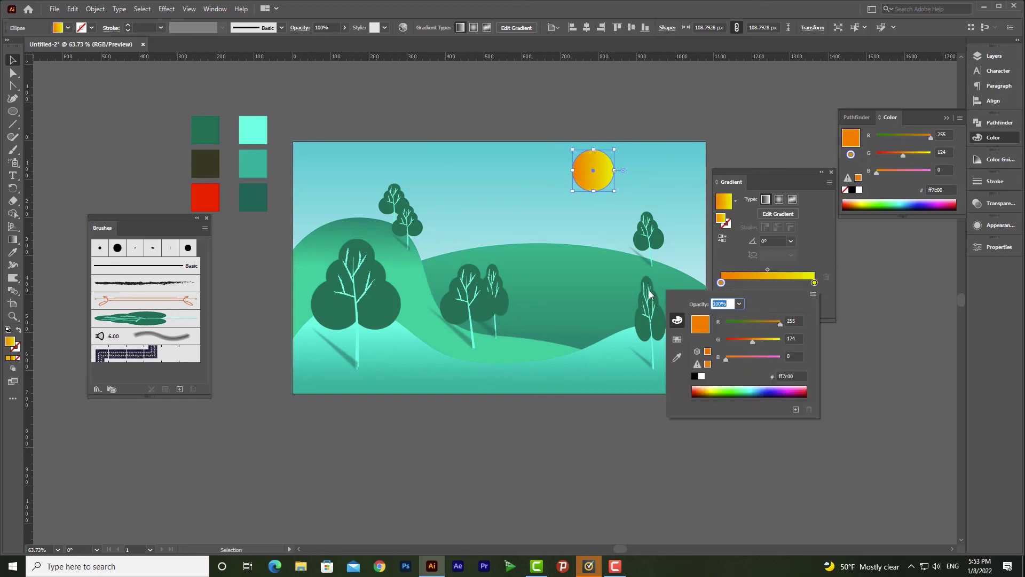
- Redraw the sun's gradient to run from orange at its upper edge down to yellow, at about -82.6°, and deselect it
{"action": "left_click", "coordinate": [13, 239]}
{"action": "mouse_move", "coordinate": [593, 156]}
{"action": "left_mouse_down"}
{"action": "mouse_move", "coordinate": [596, 190]}
{"action": "mouse_move", "coordinate": [594, 167]}
{"action": "left_mouse_up"}
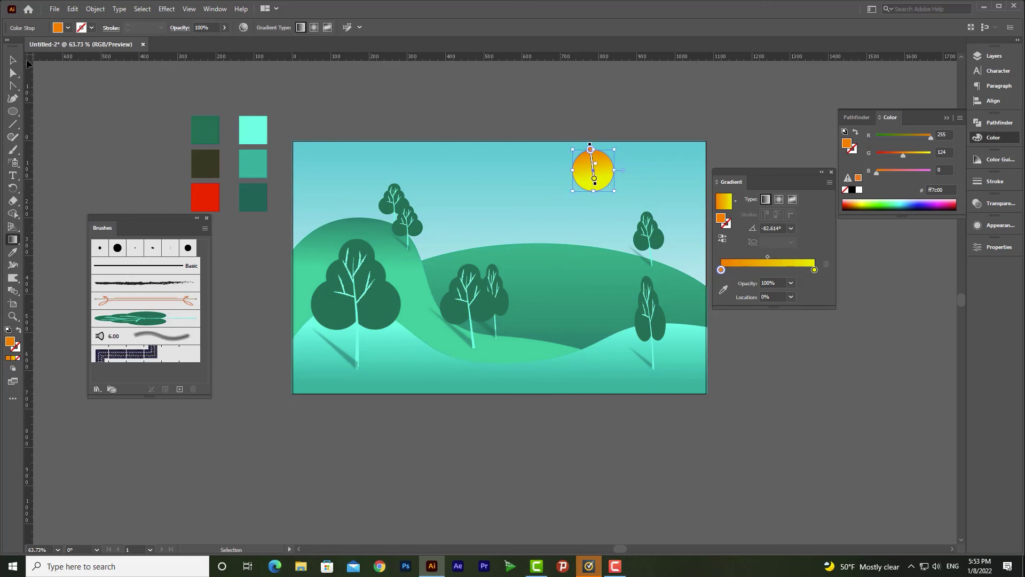
{"action": "key", "text": "v"}
{"action": "left_click", "coordinate": [359, 87]}
{"action": "key", "text": "z"}
{"action": "left_click", "coordinate": [616, 315], "text": "alt"}
{"action": "scroll", "coordinate": [577, 303], "scroll_direction": "up", "scroll_amount": 1}
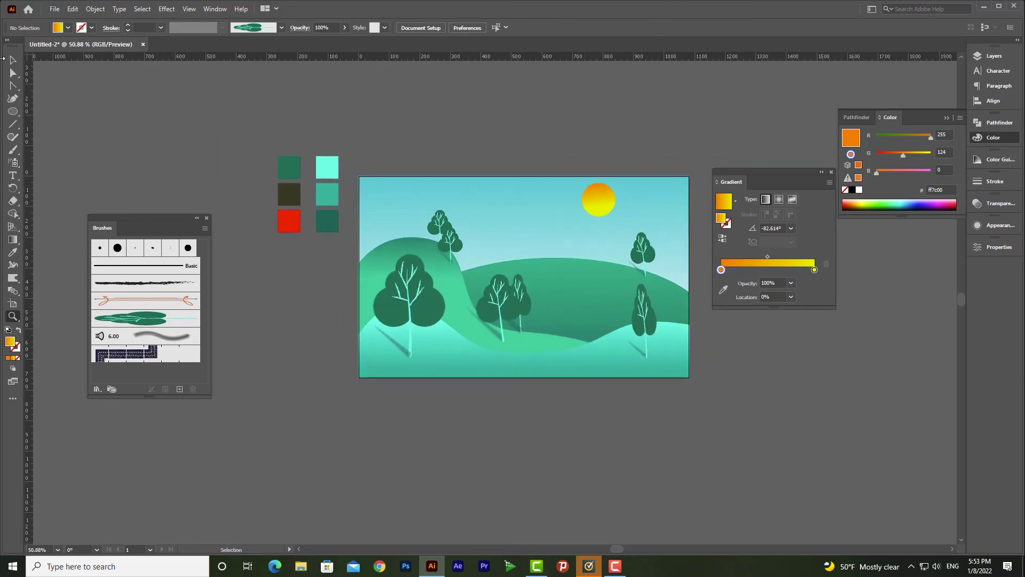
{"action": "left_click", "coordinate": [10, 63]}
{"action": "scroll", "coordinate": [566, 323], "scroll_direction": "up", "scroll_amount": 1}
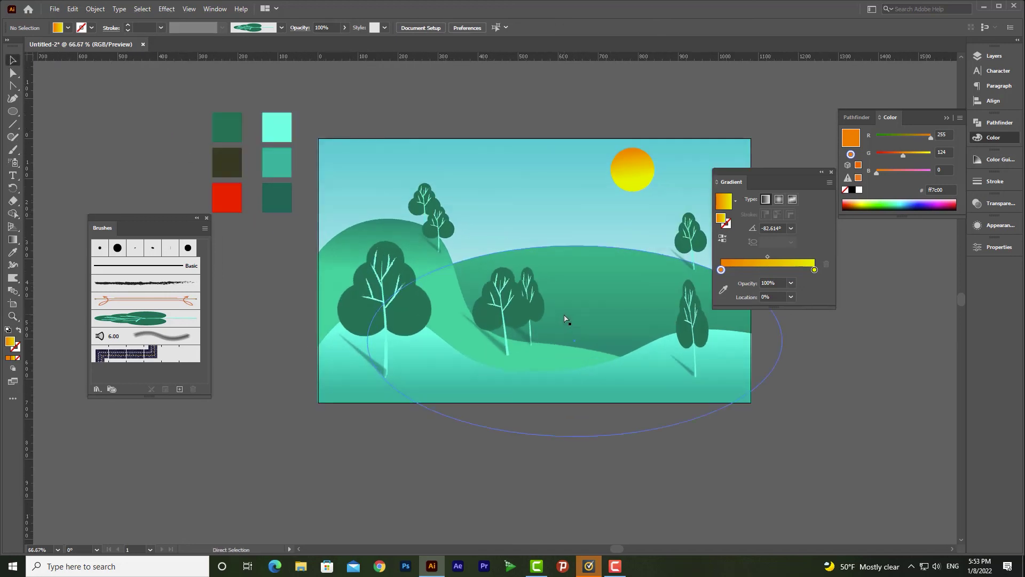
{"action": "left_click_drag", "start_coordinate": [528, 317], "coordinate": [464, 292]}
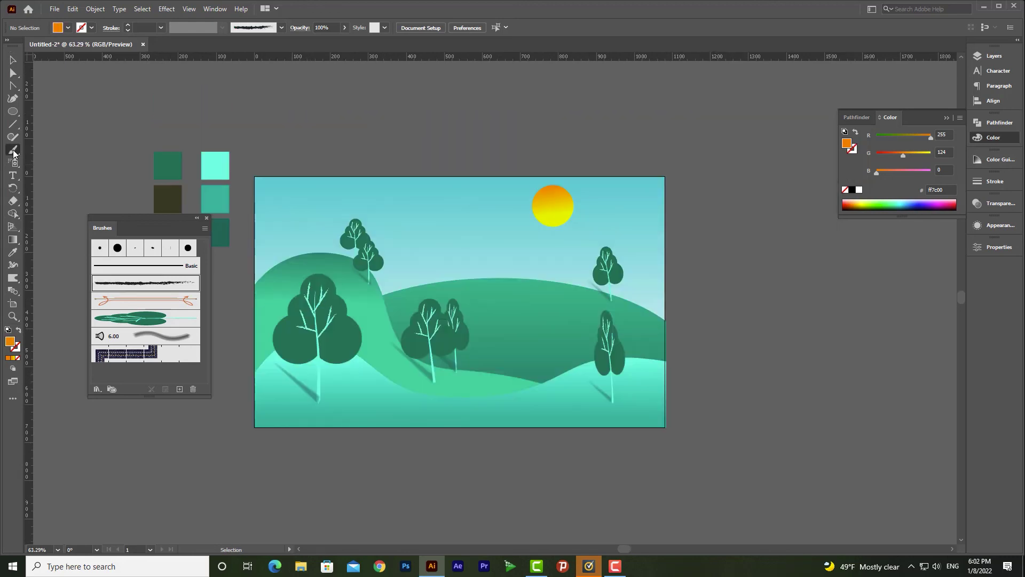
- Add a second artboard of about 992 by 633 px beside the landscape artboard
{"action": "left_click", "coordinate": [14, 153]}
{"action": "left_click", "coordinate": [13, 60]}
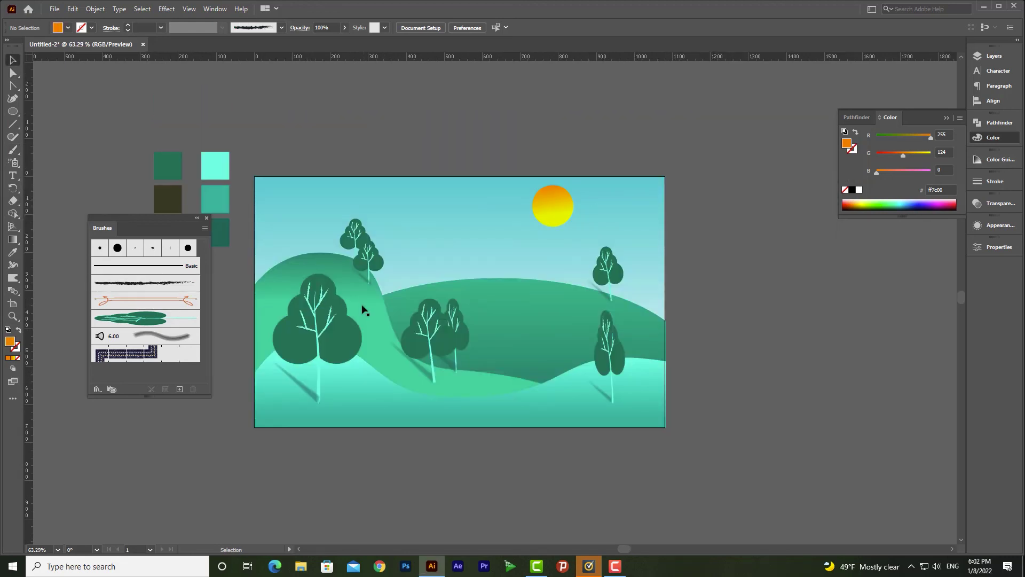
{"action": "left_click", "coordinate": [13, 305]}
{"action": "scroll", "coordinate": [469, 155], "scroll_direction": "right", "scroll_amount": 5}
{"action": "left_click_drag", "start_coordinate": [457, 152], "coordinate": [834, 393]}
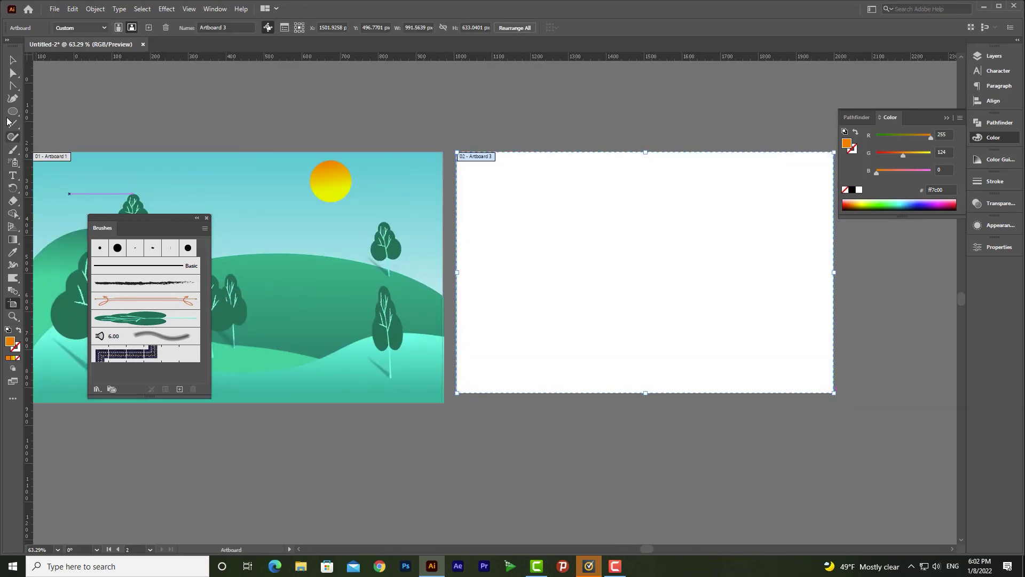
- Paint four crossing strokes in a grid pattern on the new artboard with the Paintbrush tool
{"action": "left_click_drag", "start_coordinate": [13, 151], "coordinate": [64, 156]}
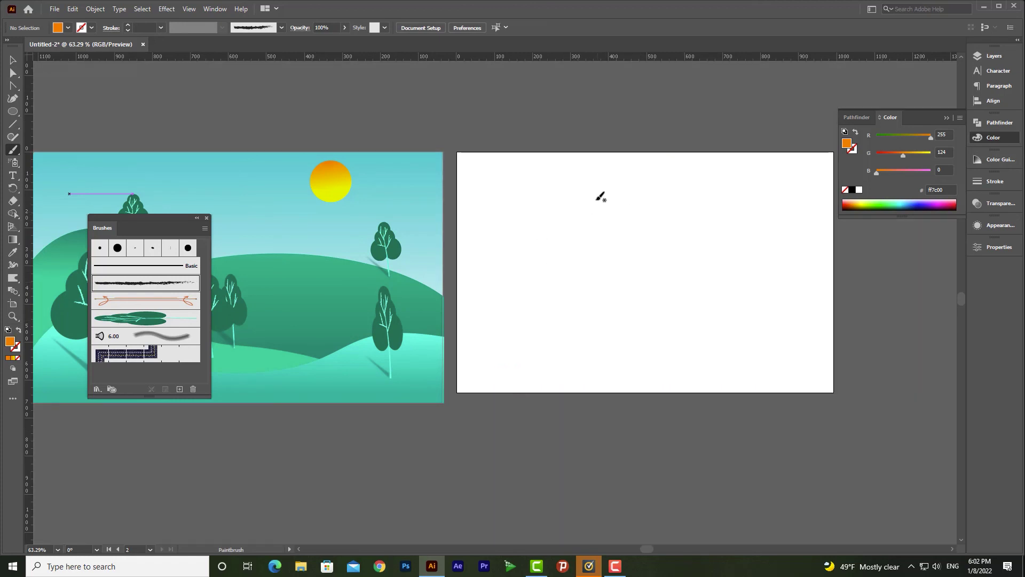
{"action": "left_click_drag", "start_coordinate": [658, 336], "coordinate": [659, 338]}
{"action": "left_click_drag", "start_coordinate": [543, 210], "coordinate": [616, 355]}
{"action": "left_click_drag", "start_coordinate": [644, 215], "coordinate": [647, 216]}
{"action": "left_click_drag", "start_coordinate": [538, 316], "coordinate": [712, 262]}
- Apply the Basic brush to the four painted strokes and set their stroke weight to 14 pt
{"action": "left_click", "coordinate": [12, 60]}
{"action": "left_click_drag", "start_coordinate": [664, 200], "coordinate": [527, 315]}
{"action": "left_click", "coordinate": [133, 268]}
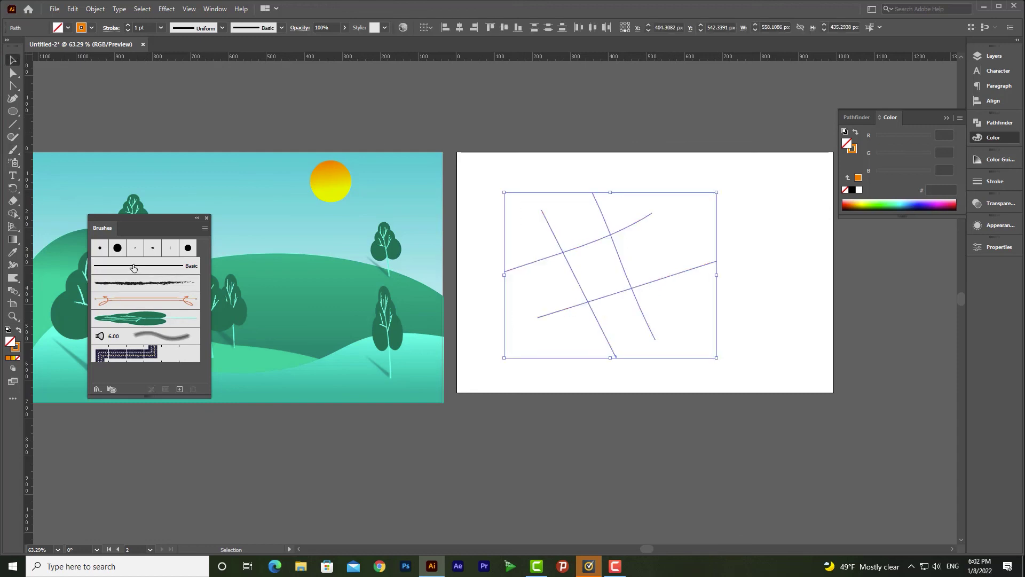
{"action": "left_click", "coordinate": [129, 25]}
- Scale the stroke grid down to about 439 by 342 px and place it in the left half of the new artboard
{"action": "left_click_drag", "start_coordinate": [689, 286], "coordinate": [610, 295]}
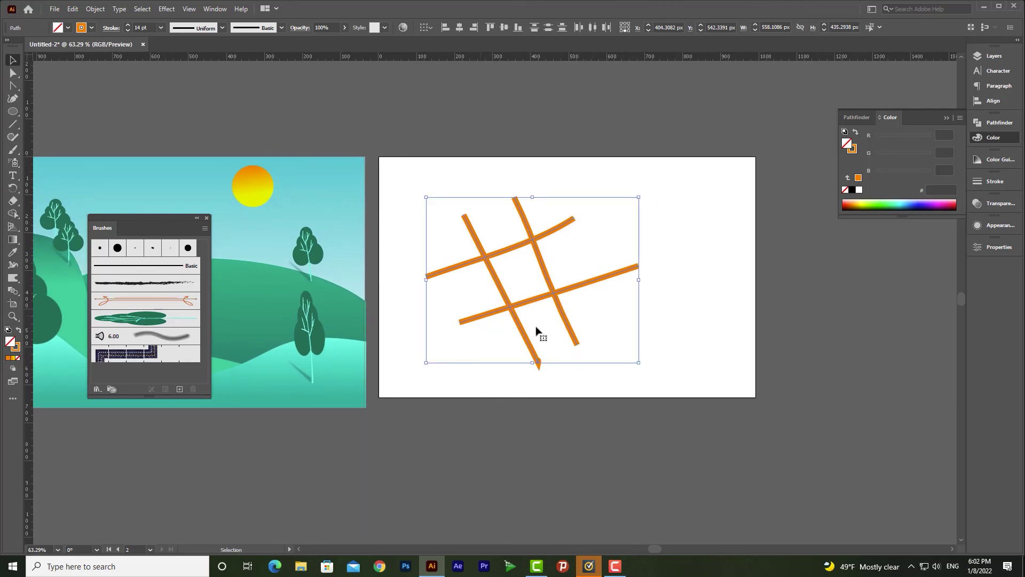
{"action": "left_click_drag", "start_coordinate": [640, 363], "coordinate": [594, 327]}
{"action": "left_click_drag", "start_coordinate": [540, 298], "coordinate": [509, 314]}
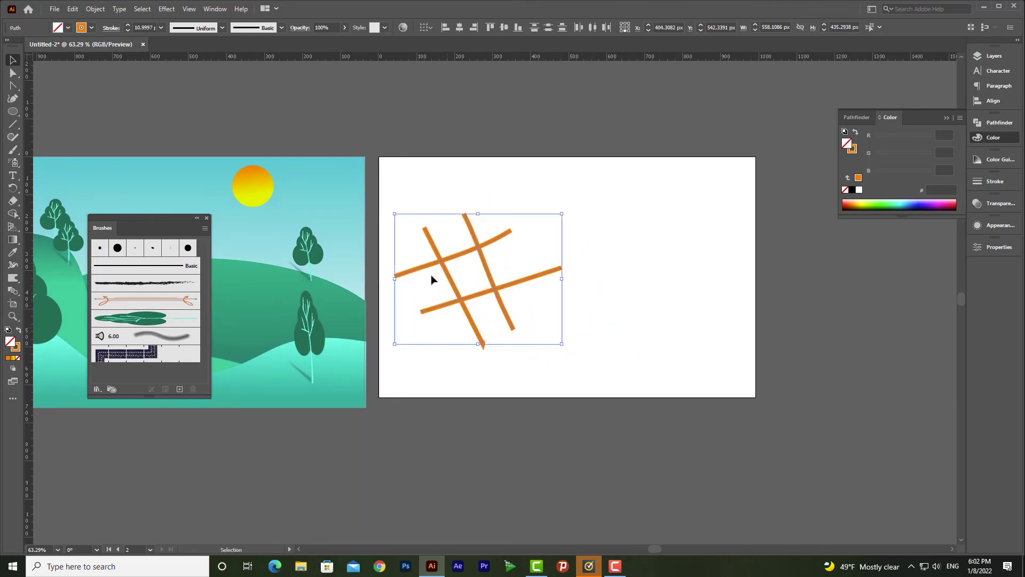
- Paint a second grid of four crossing strokes beside the first one with the Blob Brush tool
{"action": "right_click", "coordinate": [15, 151]}
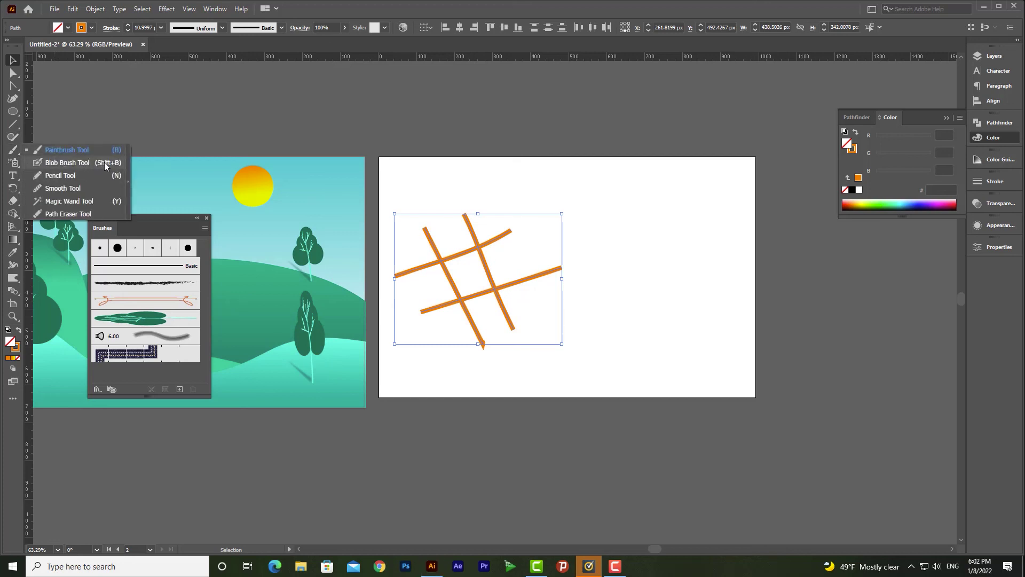
{"action": "left_click", "coordinate": [107, 162]}
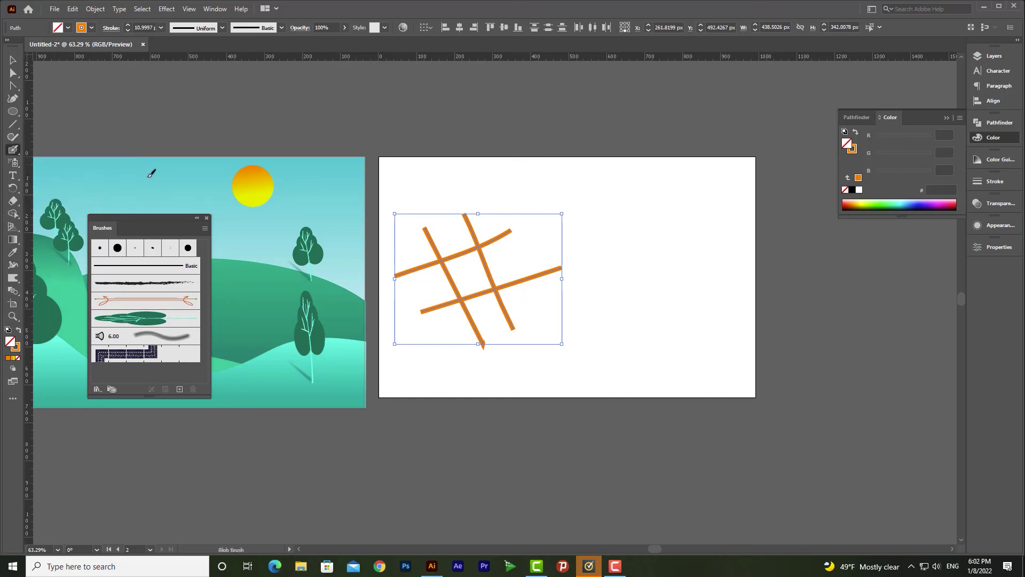
{"action": "left_click_drag", "start_coordinate": [588, 198], "coordinate": [653, 328]}
{"action": "left_click_drag", "start_coordinate": [640, 185], "coordinate": [716, 316]}
{"action": "left_click_drag", "start_coordinate": [580, 254], "coordinate": [703, 215]}
{"action": "left_click_drag", "start_coordinate": [635, 287], "coordinate": [748, 260]}
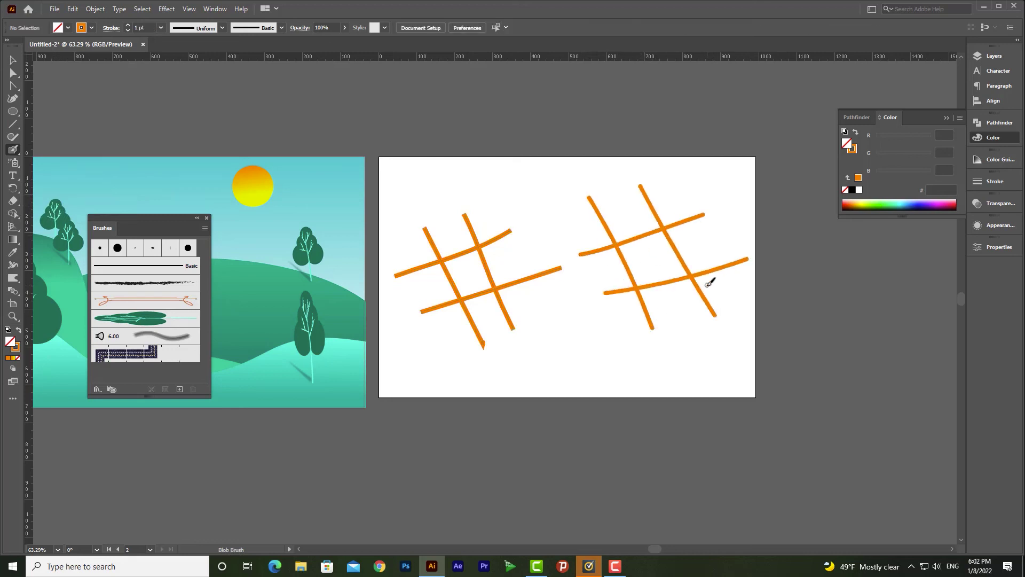
- Select both stroke grids and display them in Outline mode at 100% to compare their path structure
{"action": "left_click", "coordinate": [13, 60]}
{"action": "key", "text": "ctrl+a"}
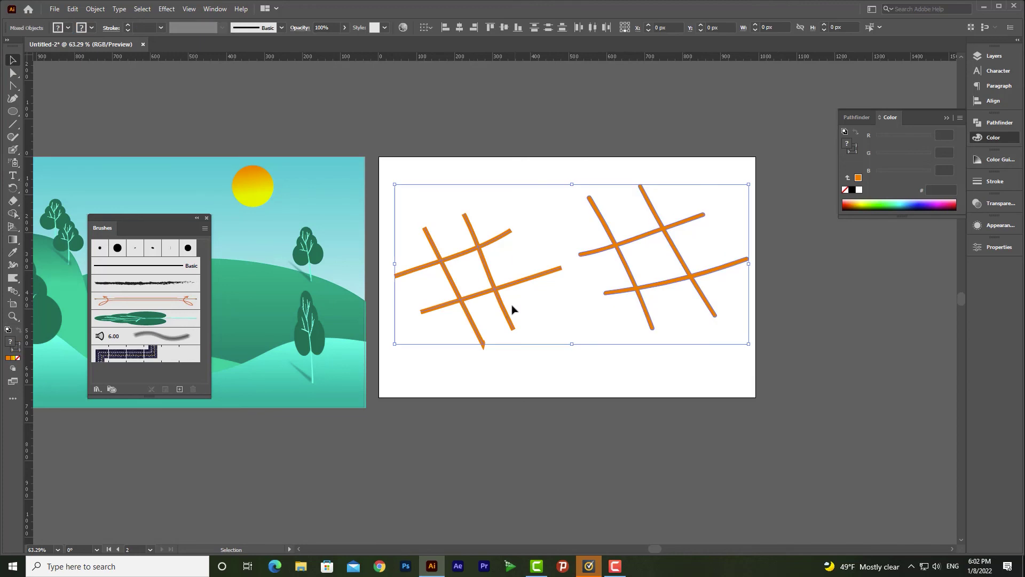
{"action": "scroll", "coordinate": [512, 302], "scroll_direction": "right", "scroll_amount": 3}
{"action": "key", "text": "ctrl+1"}
{"action": "left_click_drag", "start_coordinate": [530, 333], "coordinate": [579, 303]}
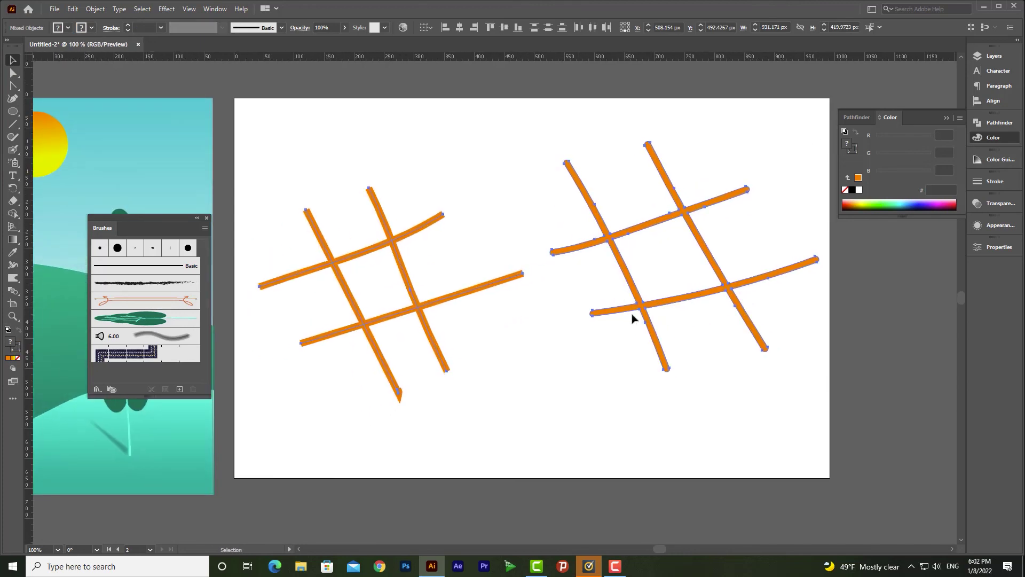
{"action": "key", "text": "ctrl+y"}
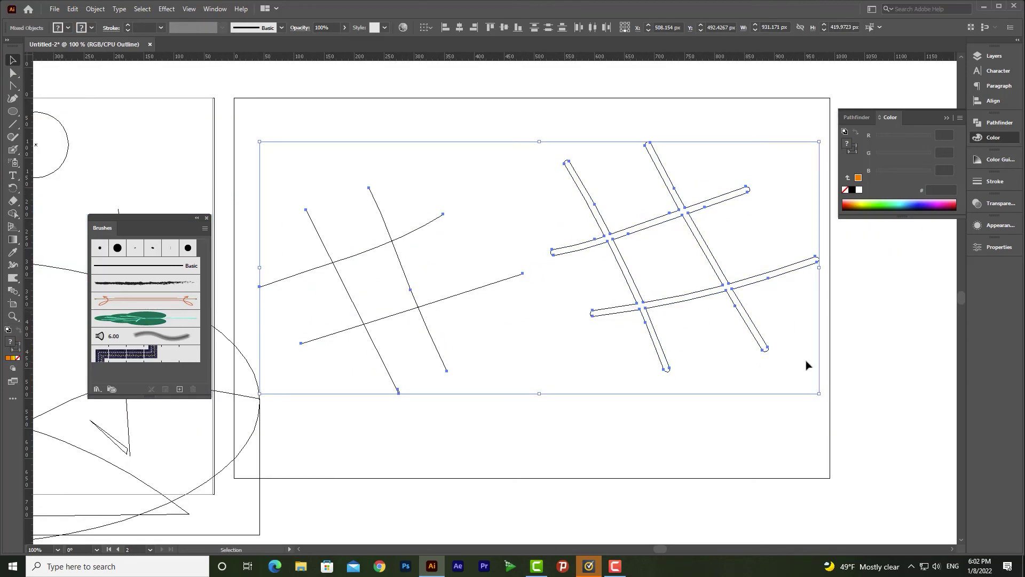
- Select the Blob Brush grid on its own and move it as one object slightly up and to the right
{"action": "left_click", "coordinate": [883, 359]}
{"action": "left_click", "coordinate": [644, 317]}
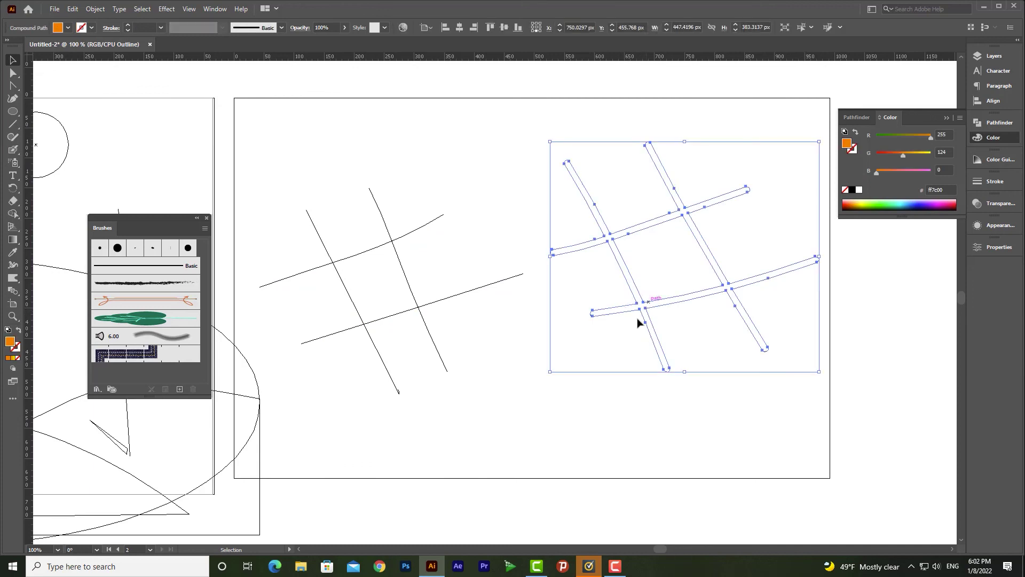
{"action": "left_click_drag", "start_coordinate": [650, 325], "coordinate": [667, 310]}
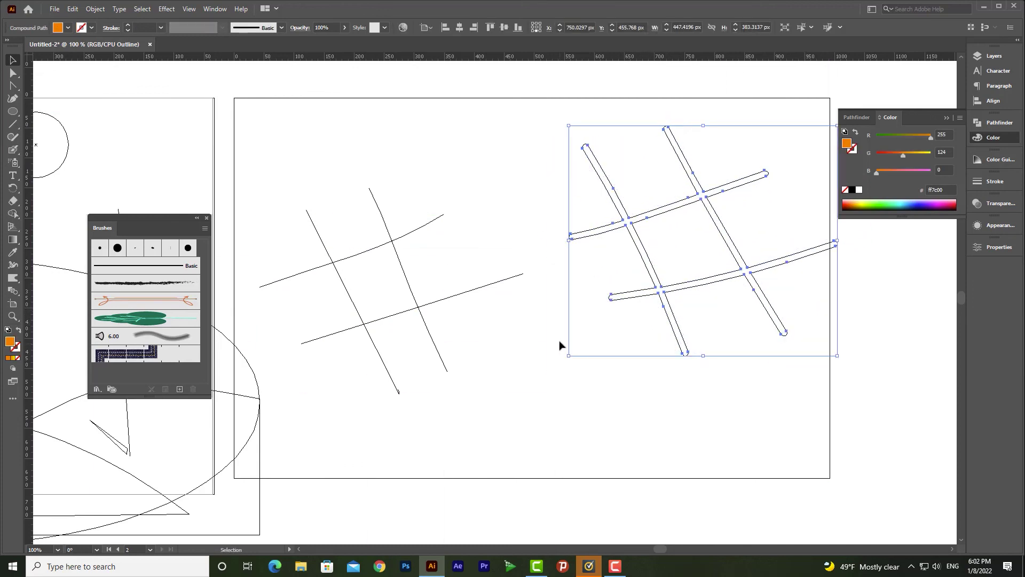
- Select the Paintbrush grid's strokes one at a time in Outline mode to examine them as separate paths
{"action": "left_click", "coordinate": [422, 309]}
{"action": "left_click", "coordinate": [410, 232]}
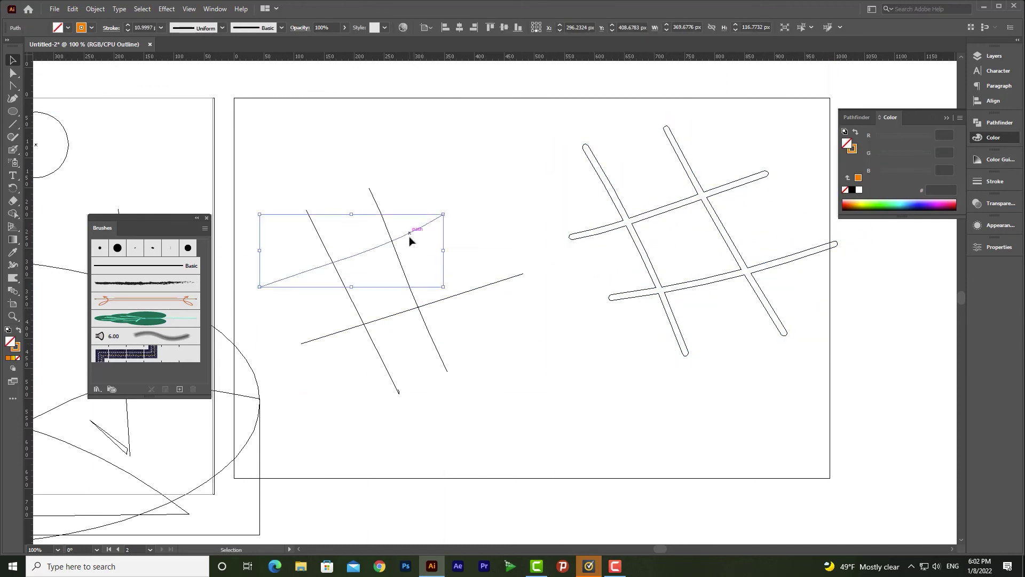
{"action": "left_click", "coordinate": [399, 260]}
{"action": "left_click", "coordinate": [350, 293]}
{"action": "left_click", "coordinate": [362, 255]}
{"action": "left_click", "coordinate": [437, 301]}
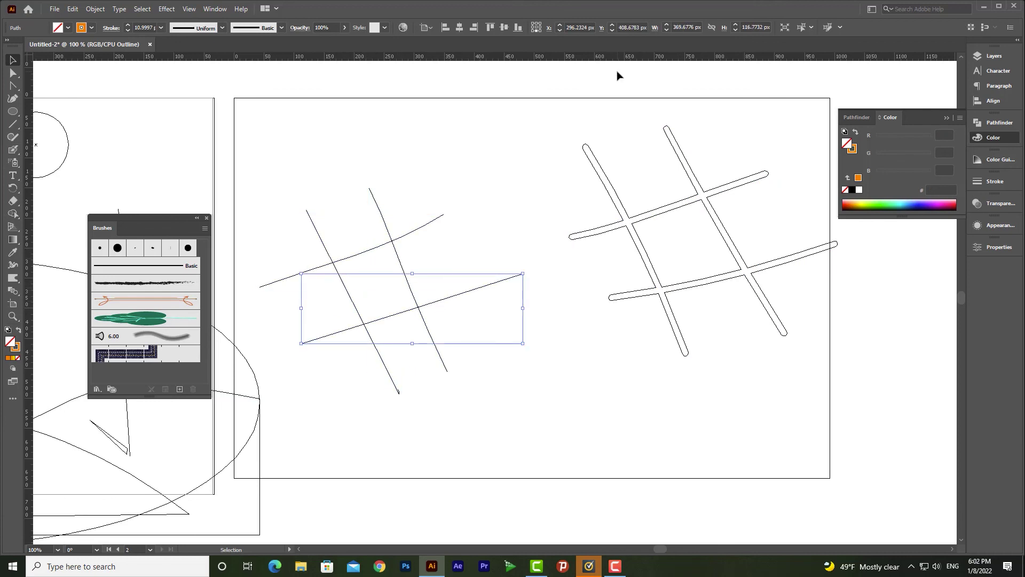
- Return to Preview mode, compare selecting single Paintbrush strokes with the Blob Brush grid, and nudge the Blob Brush grid slightly down
{"action": "key", "text": "ctrl+y"}
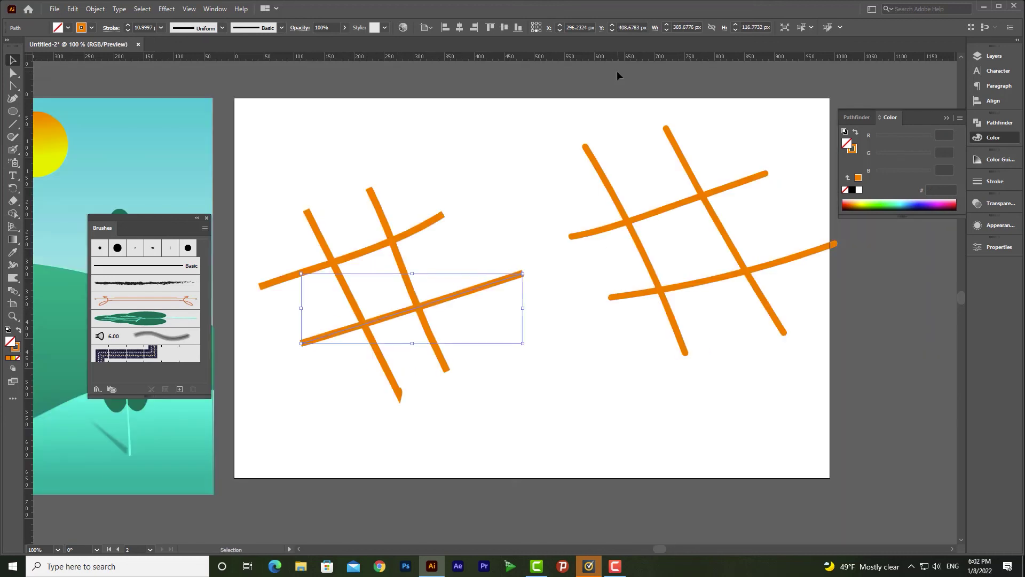
{"action": "left_click", "coordinate": [628, 231]}
{"action": "left_click", "coordinate": [440, 303]}
{"action": "left_click", "coordinate": [406, 238]}
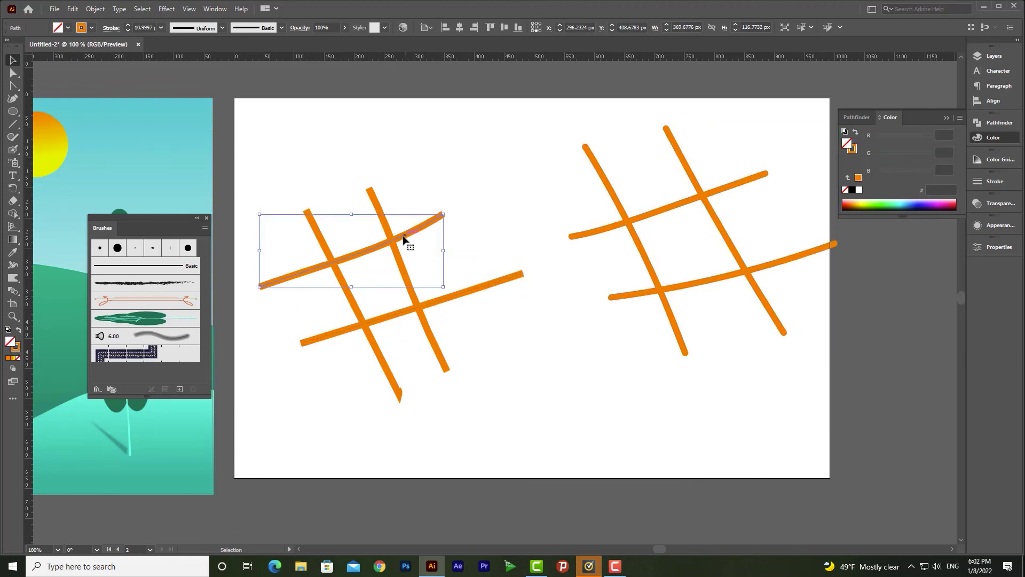
{"action": "left_click", "coordinate": [404, 265]}
{"action": "left_click", "coordinate": [680, 209]}
{"action": "left_click_drag", "start_coordinate": [631, 229], "coordinate": [631, 232]}
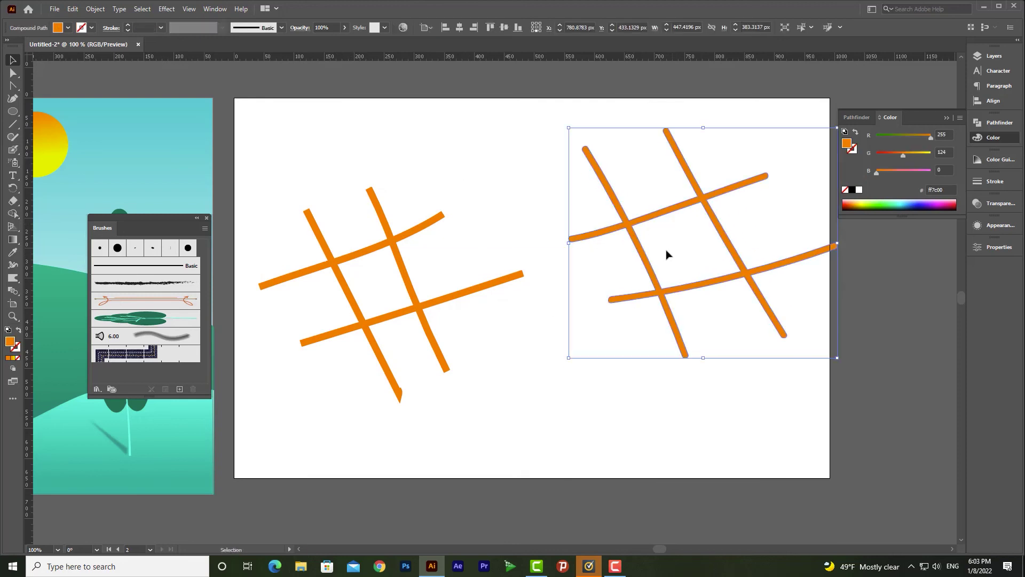
- Convert the four Paintbrush strokes to filled shapes with Outline Stroke and display the artwork in Outline mode
{"action": "left_click_drag", "start_coordinate": [473, 163], "coordinate": [307, 386]}
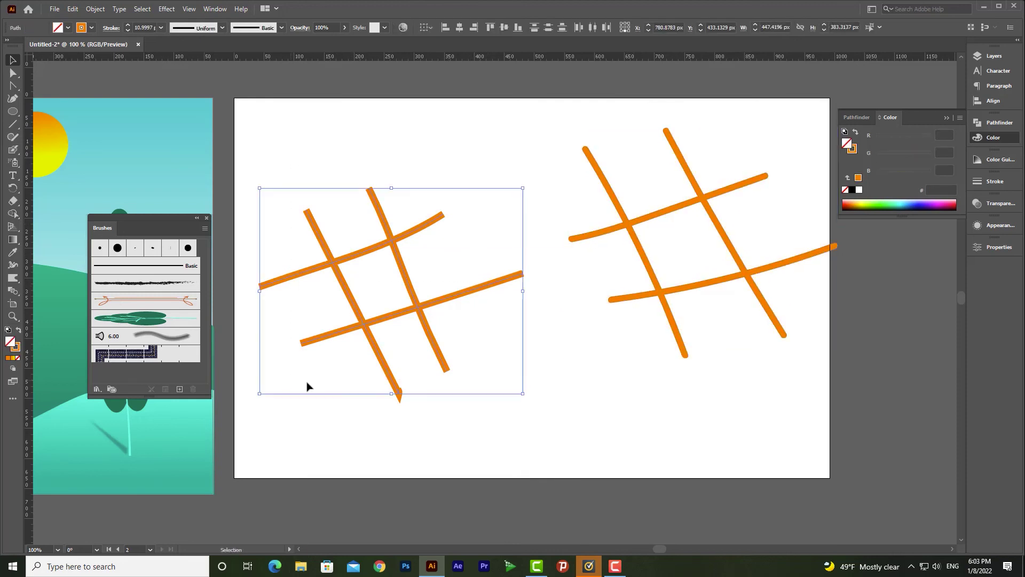
{"action": "left_click", "coordinate": [95, 9]}
{"action": "mouse_move", "coordinate": [119, 9]}
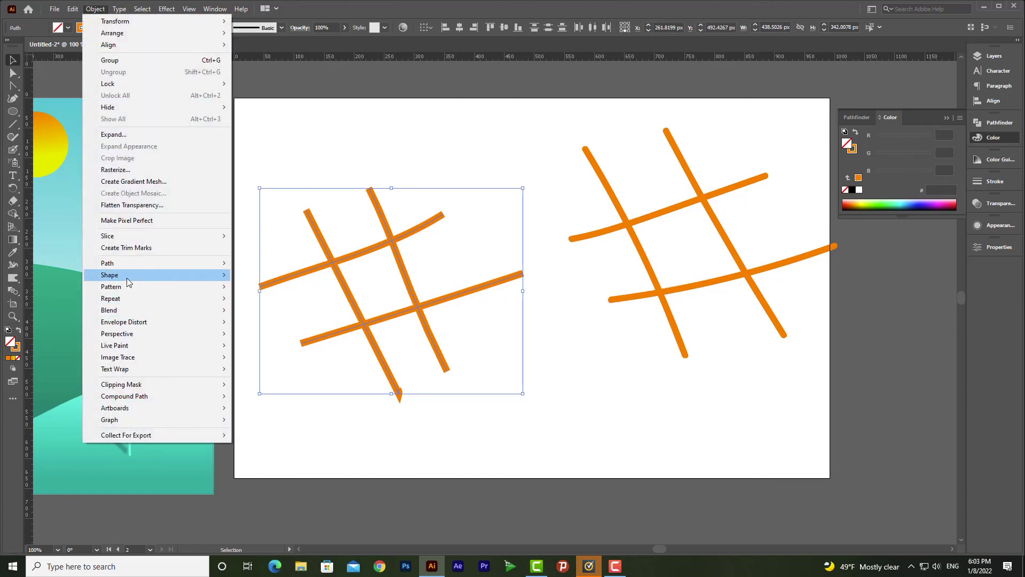
{"action": "mouse_move", "coordinate": [129, 273]}
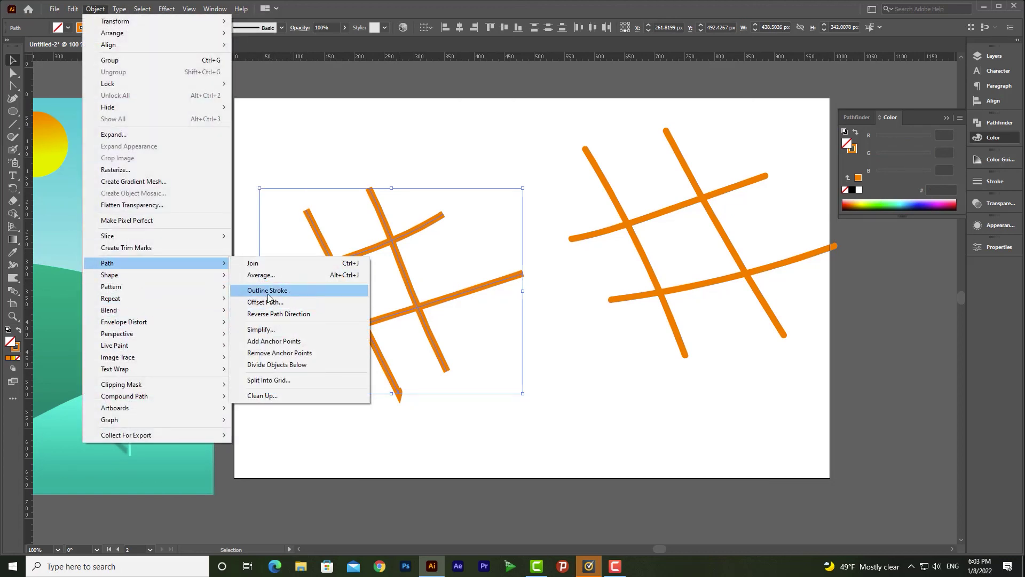
{"action": "left_click", "coordinate": [287, 291]}
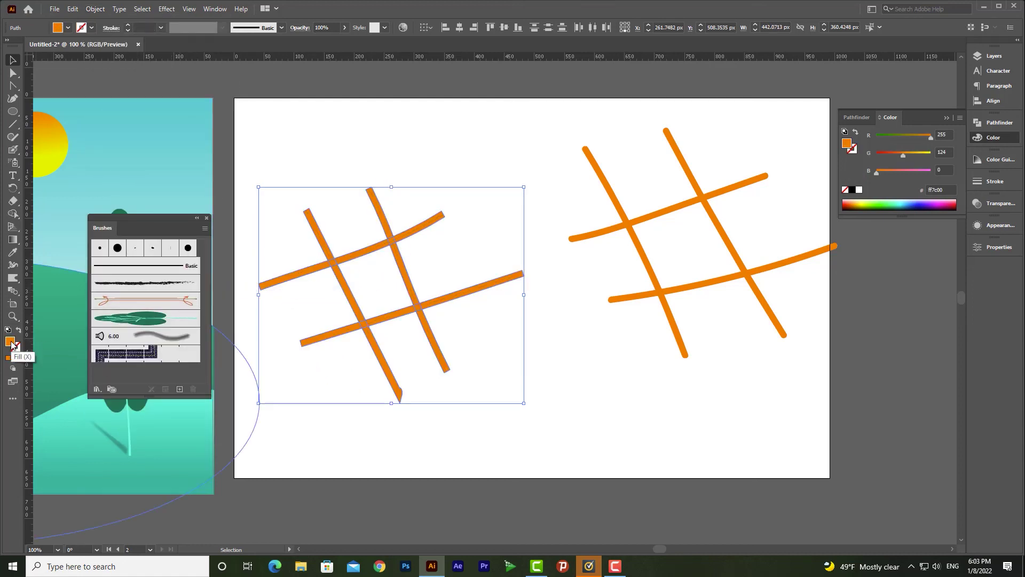
{"action": "key", "text": "ctrl+y"}
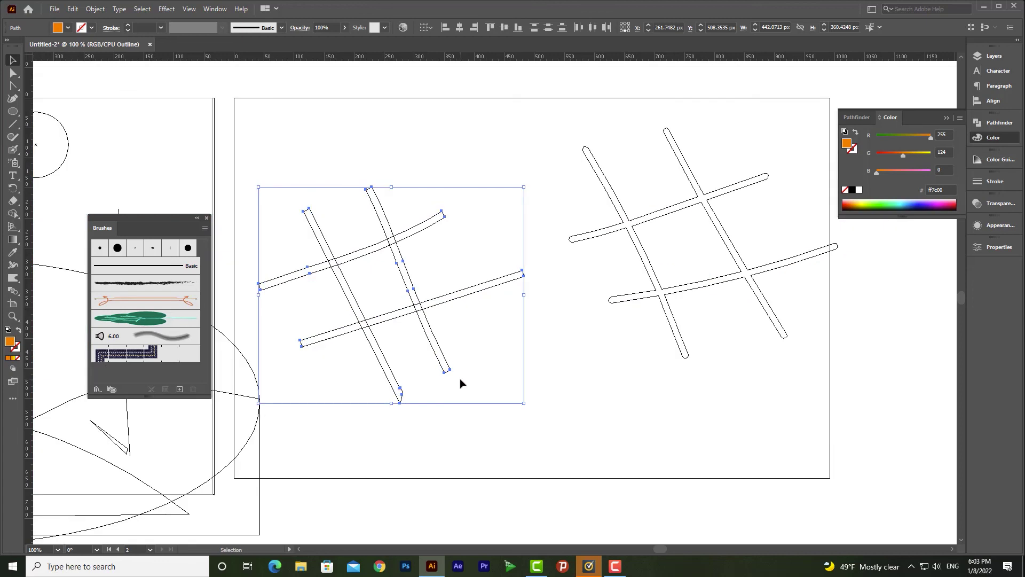
- Select the outlined Paintbrush strokes individually and shift the steep stroke nearest the grid's left side slightly further left
{"action": "left_click", "coordinate": [438, 244]}
{"action": "left_click", "coordinate": [435, 220]}
{"action": "left_click", "coordinate": [456, 299]}
{"action": "left_click", "coordinate": [449, 303]}
{"action": "left_click", "coordinate": [445, 361]}
{"action": "left_click", "coordinate": [386, 360]}
{"action": "left_click_drag", "start_coordinate": [343, 281], "coordinate": [325, 284]}
- Move the Blob Brush grid down and left until it fits inside the artboard's right edge, and return to Preview mode
{"action": "left_click", "coordinate": [634, 240]}
{"action": "mouse_move", "coordinate": [634, 241]}
{"action": "left_mouse_down"}
{"action": "mouse_move", "coordinate": [625, 263]}
{"action": "mouse_move", "coordinate": [625, 254]}
{"action": "left_mouse_up"}
{"action": "key", "text": "ctrl+y"}
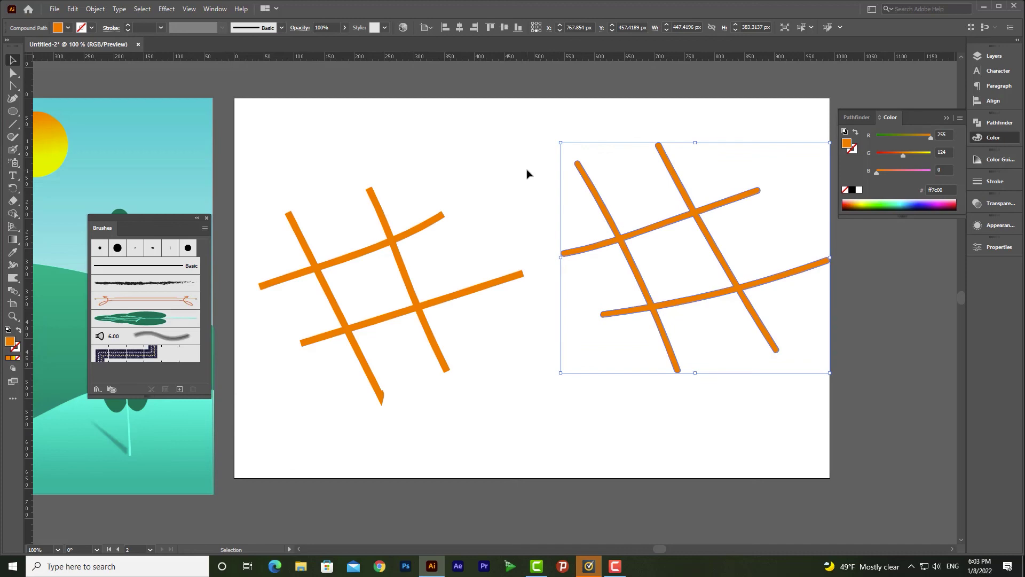